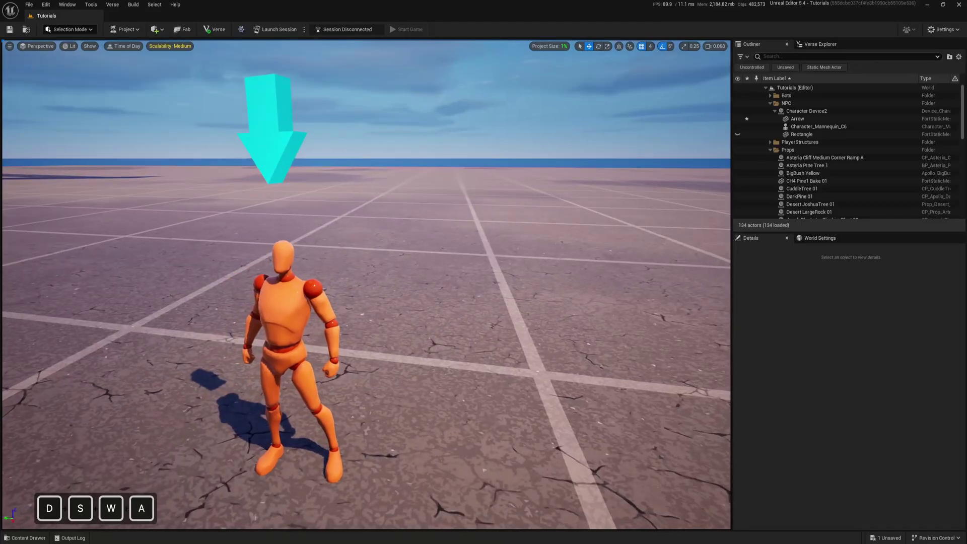
Examine the cyan arrow and the Hello speech-bubble marker above the orange mannequin
key(q)
right_drag(345, 264, 334, 212)
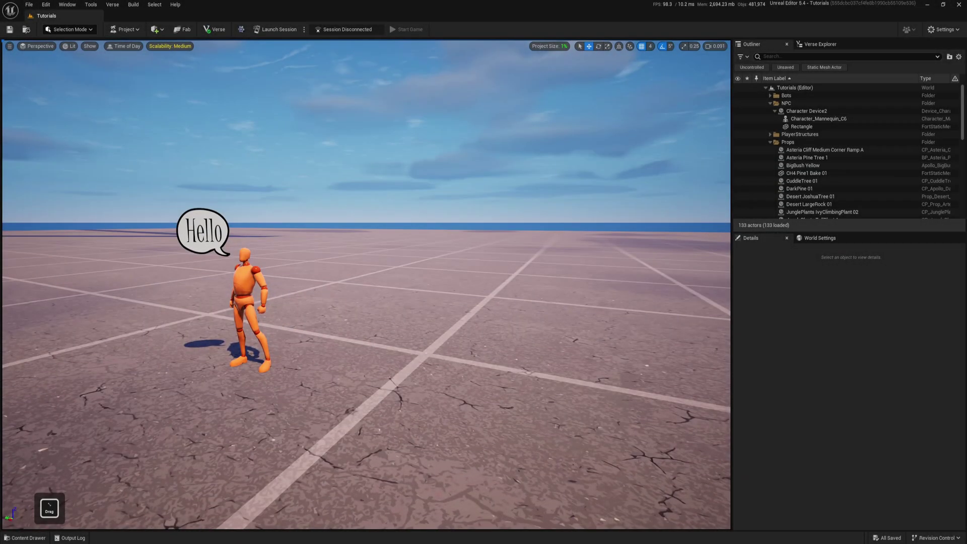
key(e)
key(a)
right_drag(366, 284, 336, 297)
key(w)
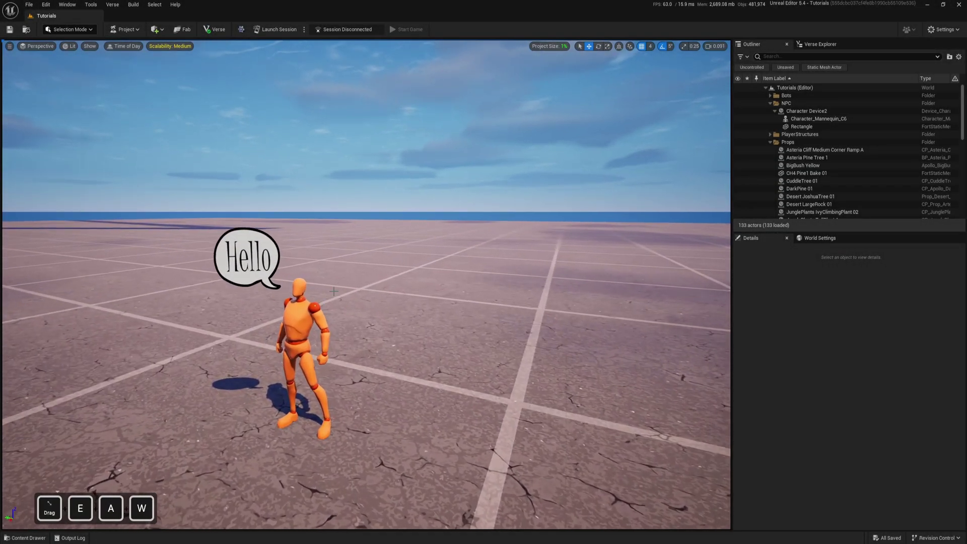
right_drag(246, 267, 246, 267)
key(d)
right_drag(325, 303, 325, 304)
Place the SM_Arrow static mesh on the open ground and raise it to a Z location of 116
key(ctrl+space)
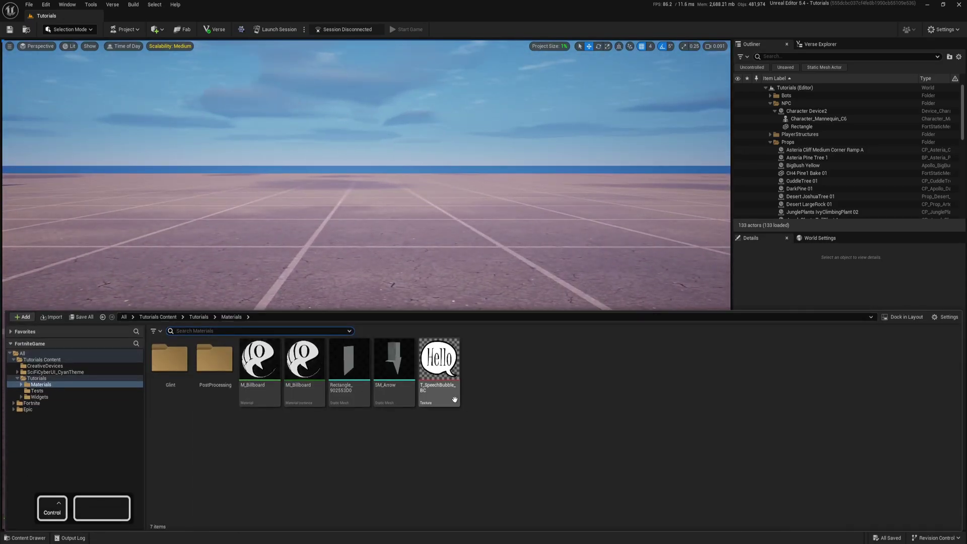
drag(393, 363, 352, 232)
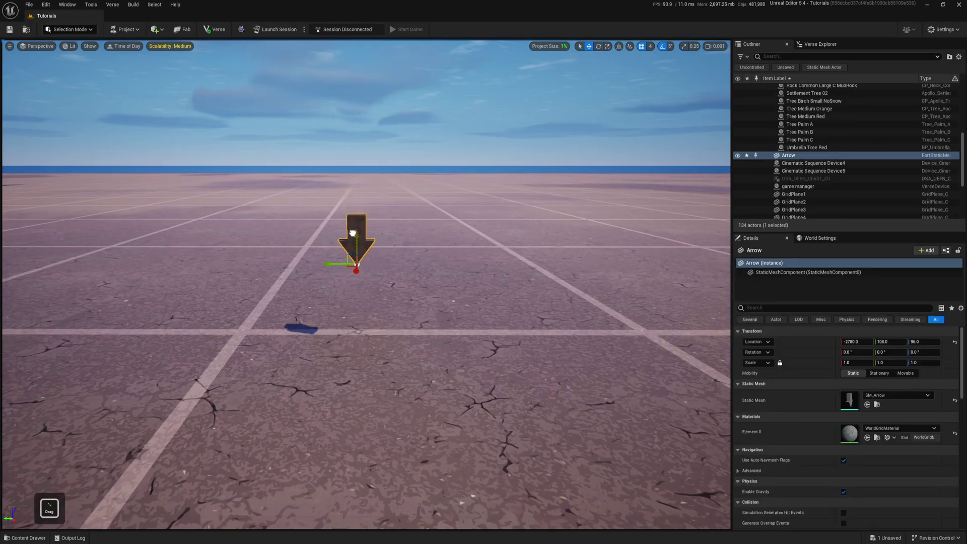
key(w)
mouse_move(356, 237)
right_down()
mouse_move(312, 232)
mouse_move(277, 254)
mouse_move(353, 233)
right_up()
key(d)
key(e)
key(a)
key(s)
right_drag(398, 305, 398, 269)
key(a)
key(w)
key(d)
scroll(398, 277, down, 1)
key(q)
right_drag(347, 333, 348, 333)
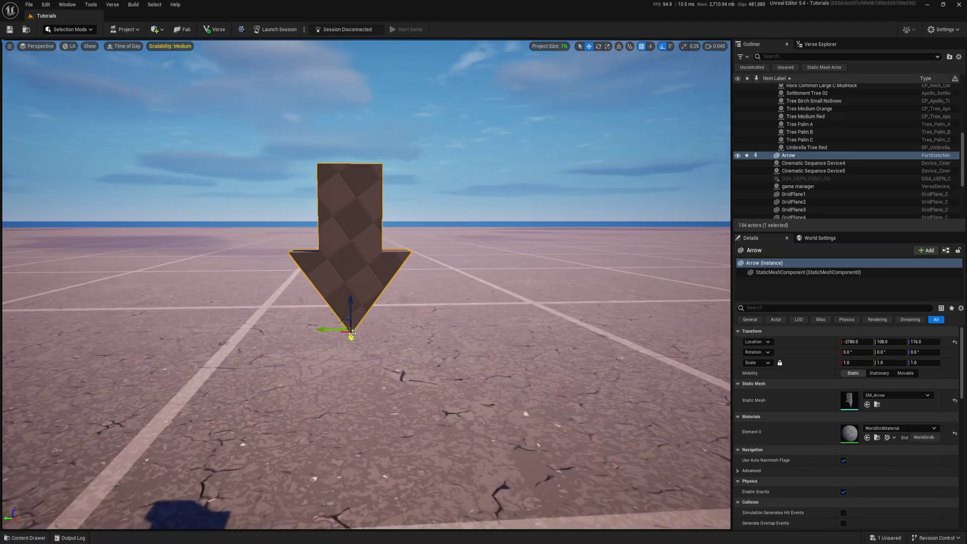
Inspect the arrow's shape and the pivot at its tip from the front and the side
key(d)
key(w)
key(a)
right_drag(287, 292, 347, 346)
key(s)
key(a)
key(w)
key(s)
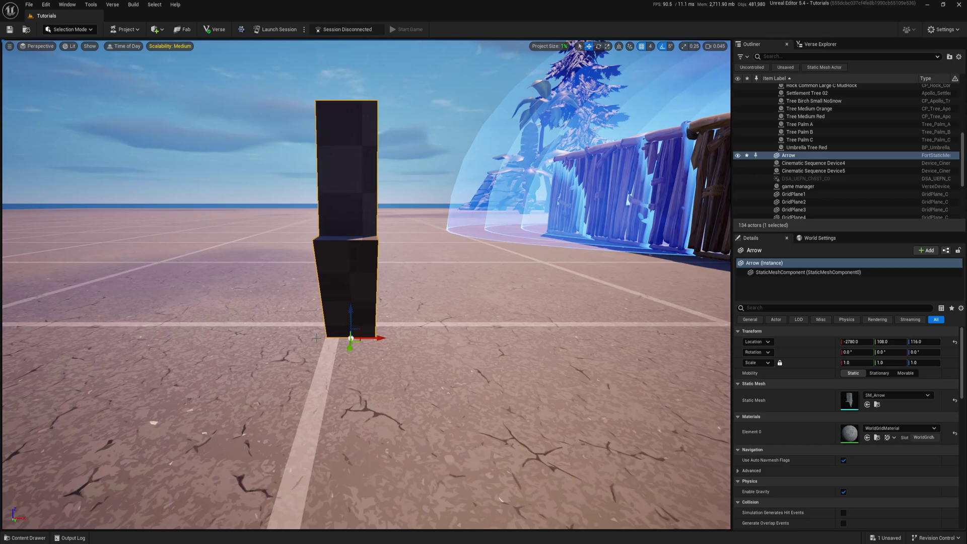
right_drag(367, 338, 366, 321)
key(d)
key(w)
key(s)
key(w)
key(s)
key(d)
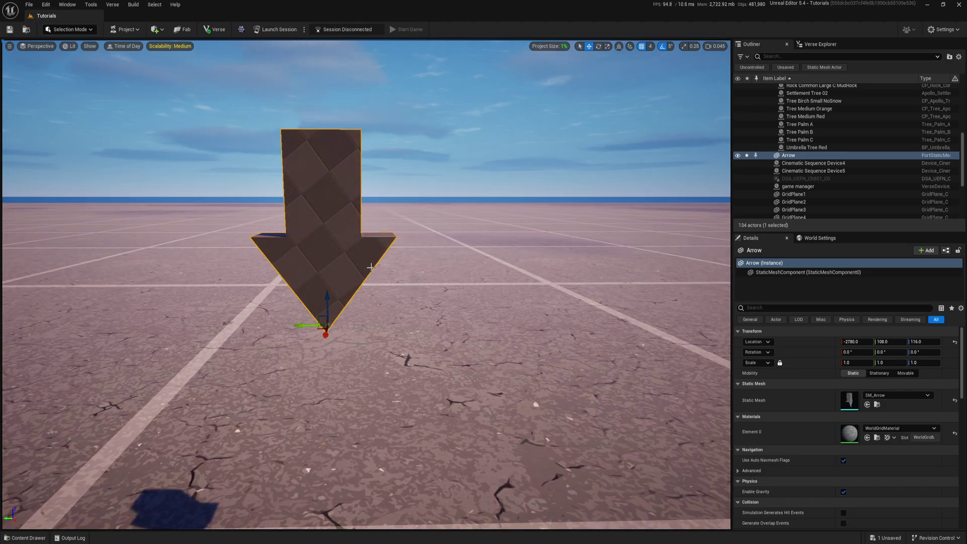
key(a)
key(w)
mouse_move(334, 314)
right_down()
mouse_move(329, 273)
mouse_move(327, 324)
right_up()
key(q)
key(d)
key(s)
key(s)
key(d)
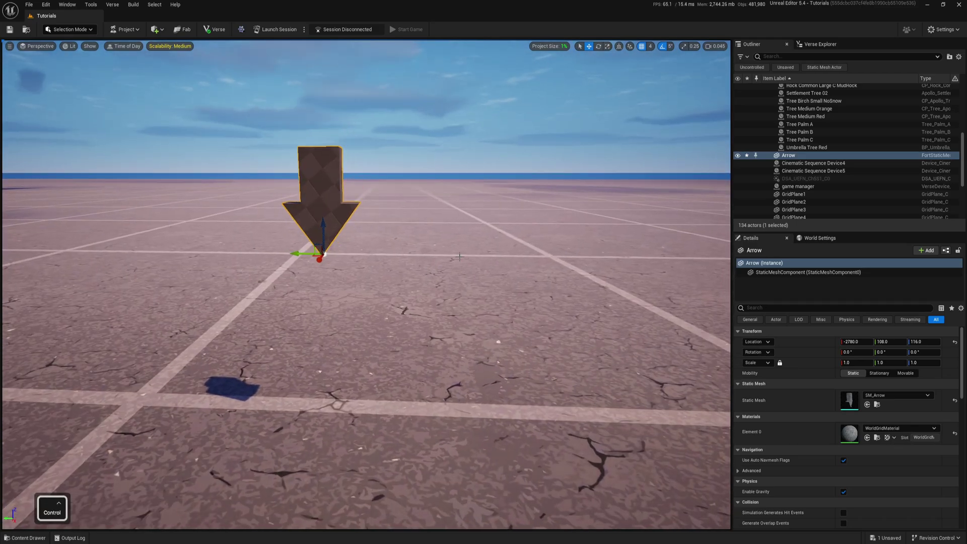
Create a material named M_ObjectMovementRotation in the Materials folder
key(ctrl+space)
right_click(508, 360)
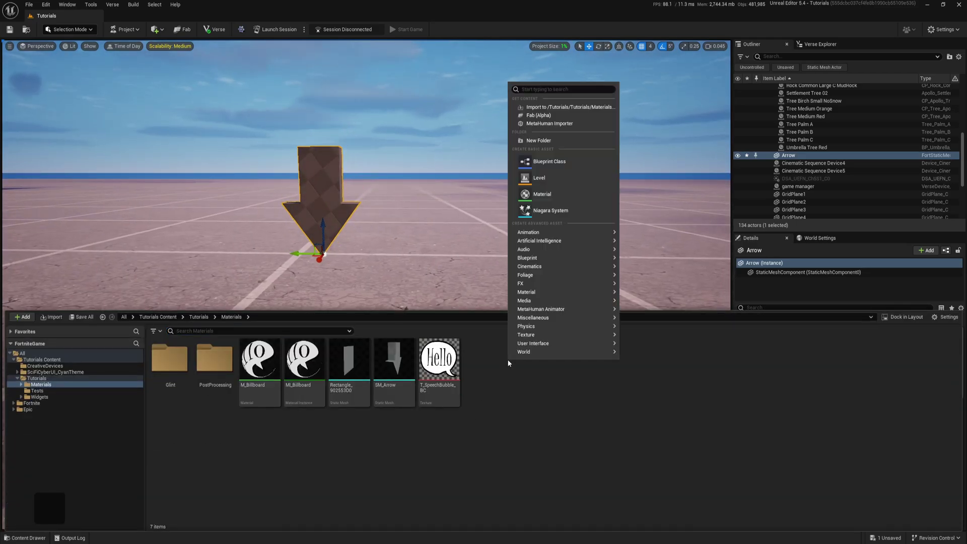
click(542, 194)
text(M_ObjectMo)
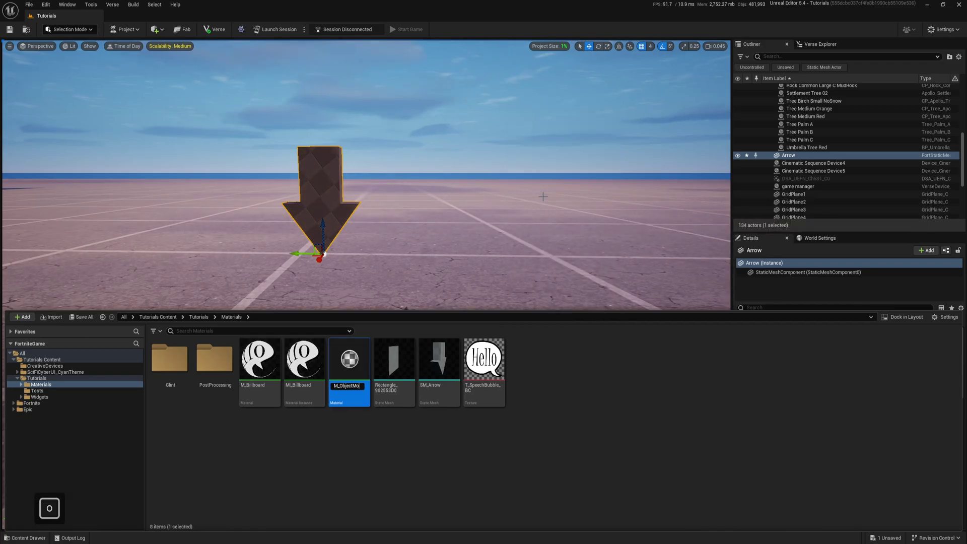
text(vementRotation)
key(Return)
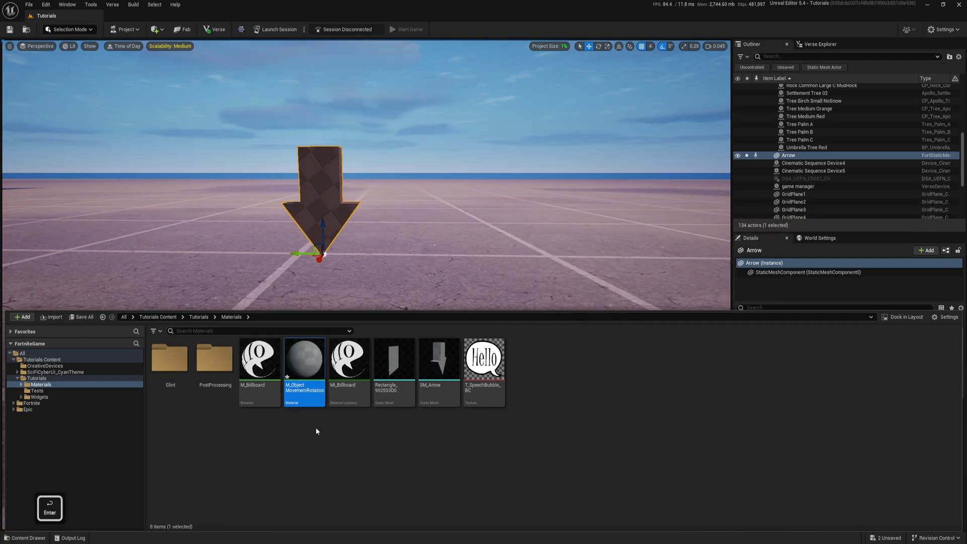
click(316, 430)
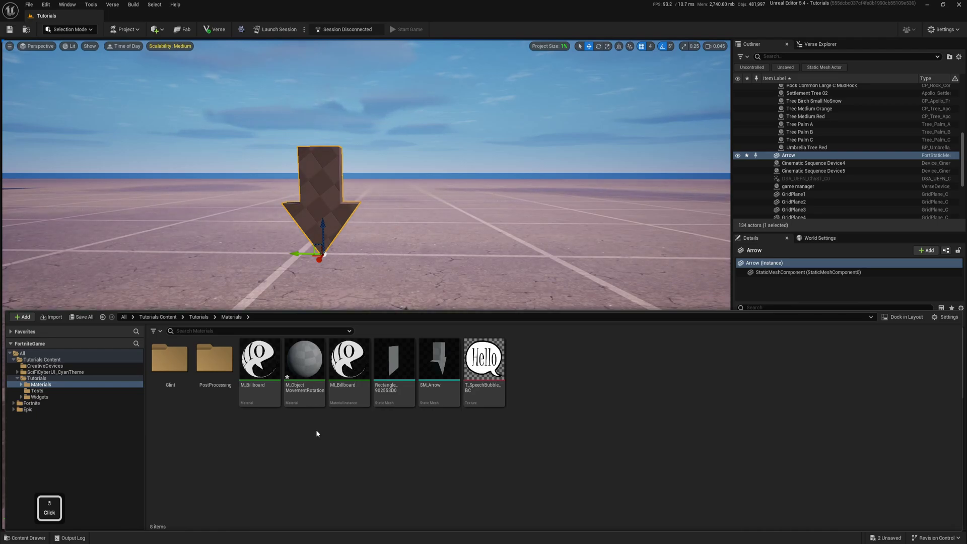
Create a material instance of M_ObjectMovementRotation and name it MI_ObjectMovementRotation
right_click(304, 365)
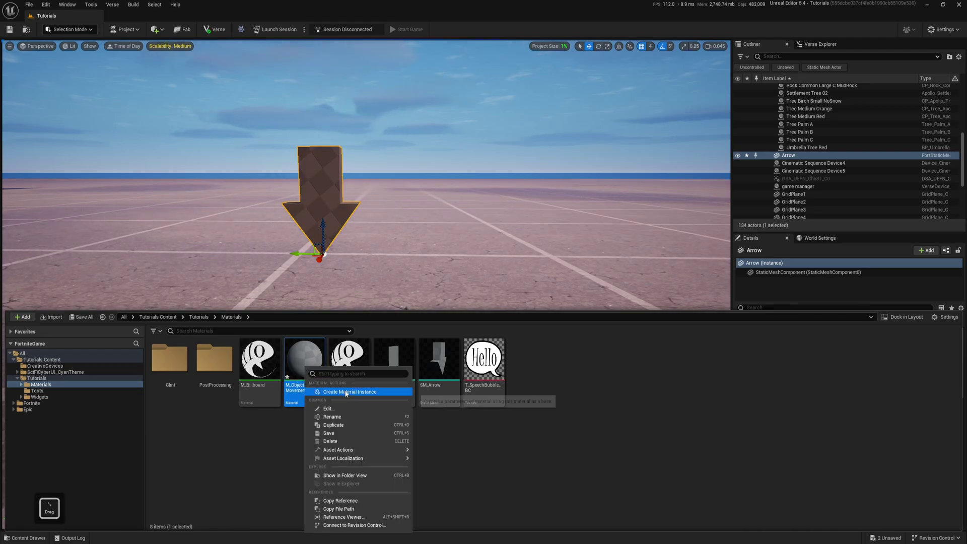
click(363, 403)
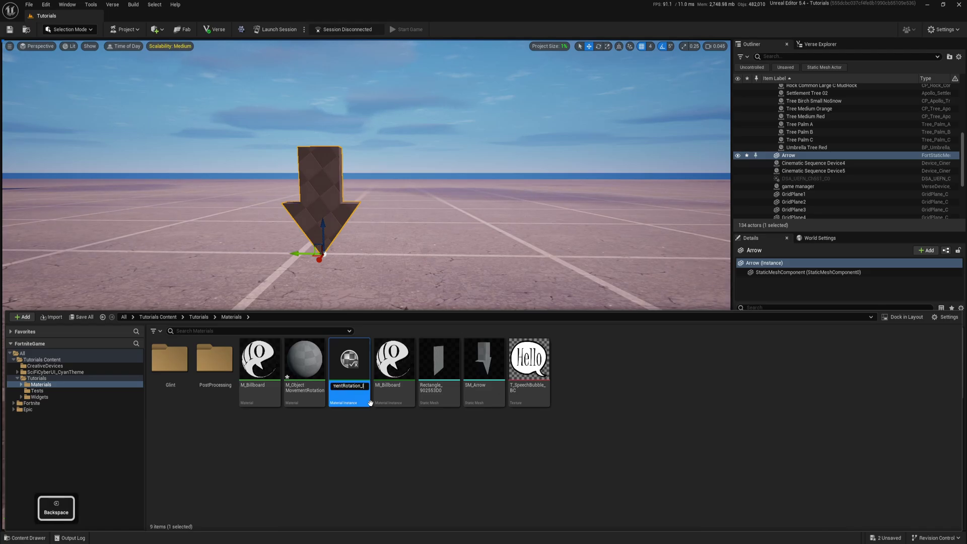
key(Left)
key(Left)
key(Left)
key(Left)
key(Left)
key(Left)
key(Left)
key(Left)
key(Left)
key(Left)
key(Left)
key(Left)
text(I)
click(401, 458)
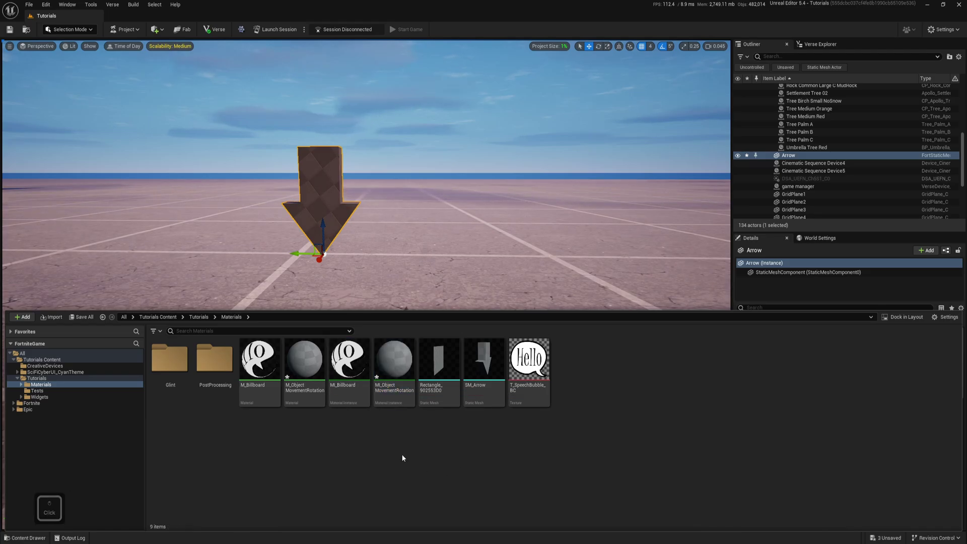
Apply the MI_ObjectMovementRotation material instance to the arrow in the level
drag(398, 372, 328, 215)
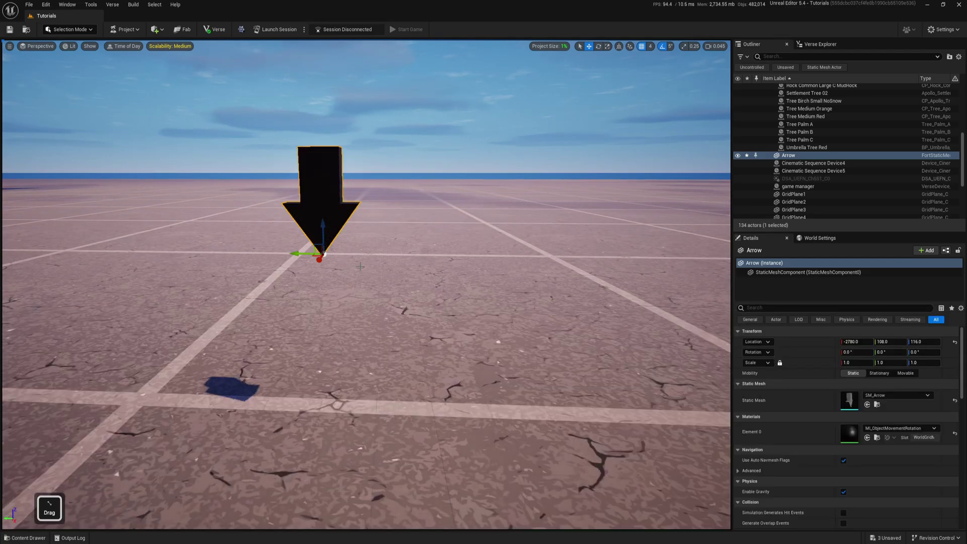
key(w)
right_drag(360, 267, 382, 260)
key(d)
key(s)
key(w)
key(d)
key(w)
key(s)
Open the M_ObjectMovementRotation material for editing and resize its window so the arrow stays visible beside it
key(ctrl+space)
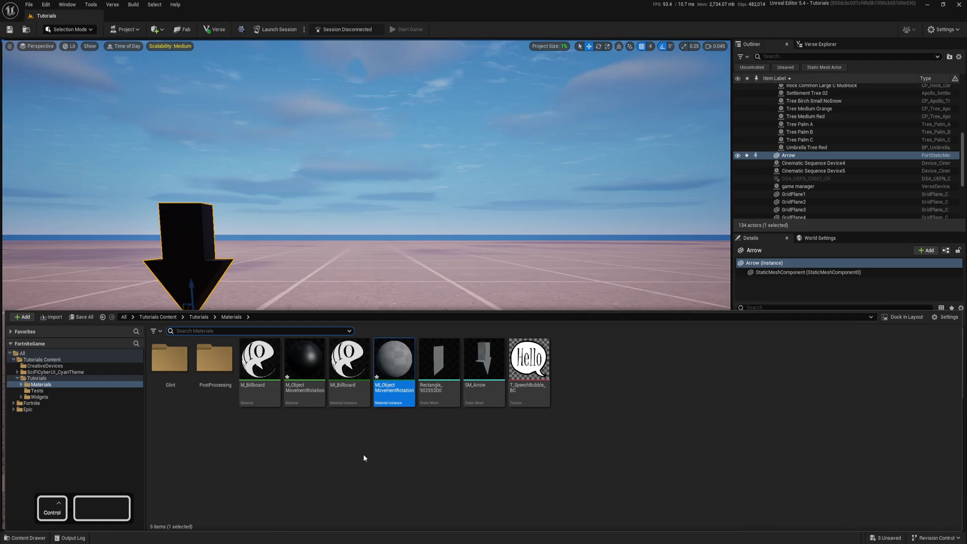
double_click(312, 367)
drag(414, 38, 507, 41)
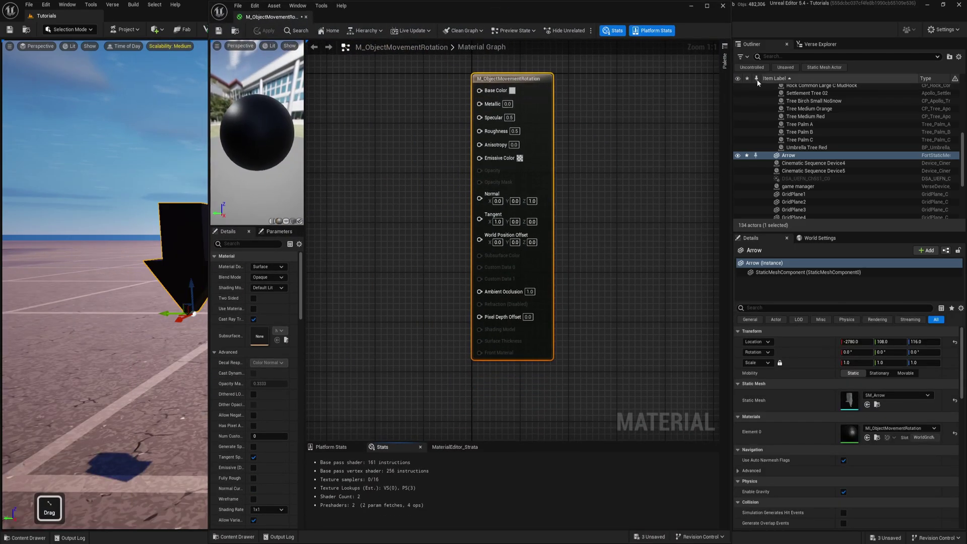
drag(730, 77, 961, 77)
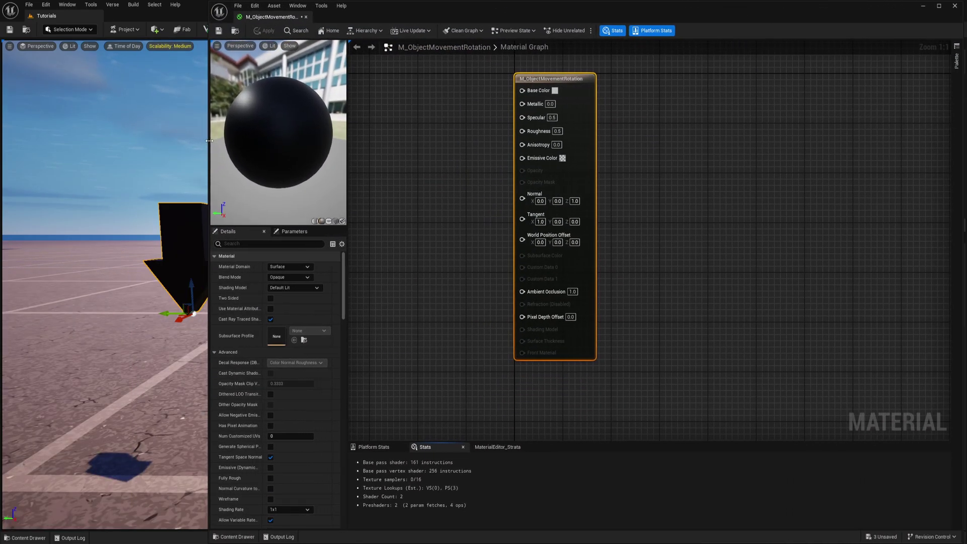
drag(209, 140, 264, 141)
Set the material's shading model to Unlit
right_drag(481, 235, 650, 256)
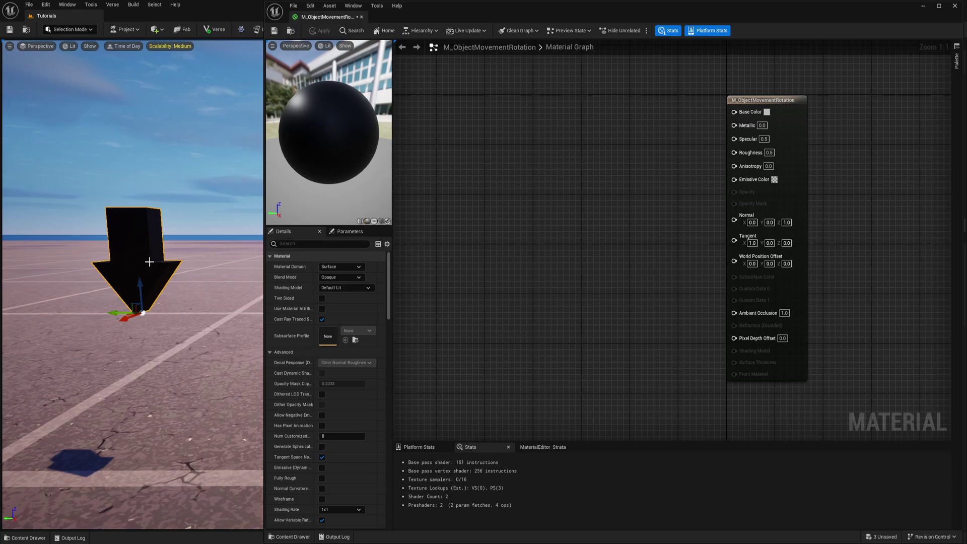
click(340, 288)
click(335, 297)
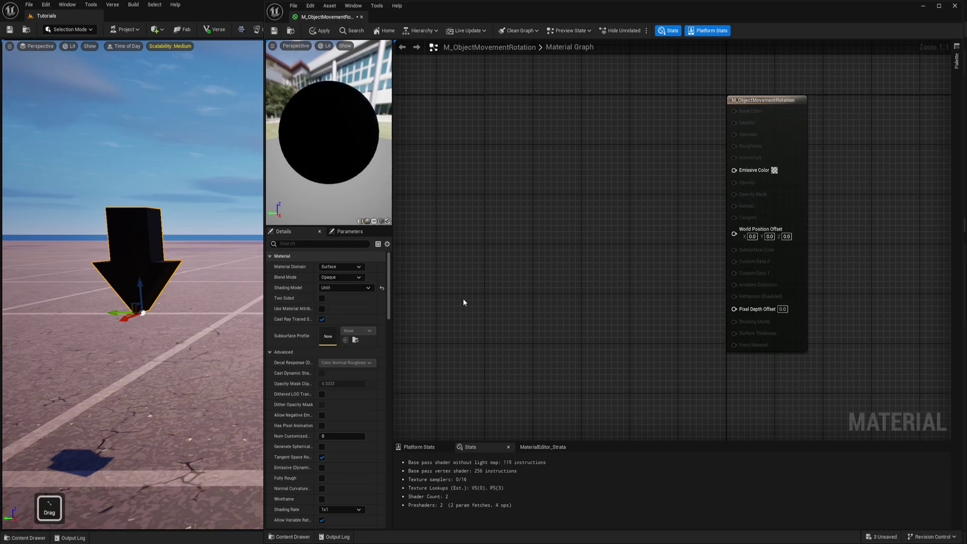
Add a three-component constant converted to a parameter named Color, connect it to Emissive Color, and apply the material
click(570, 208)
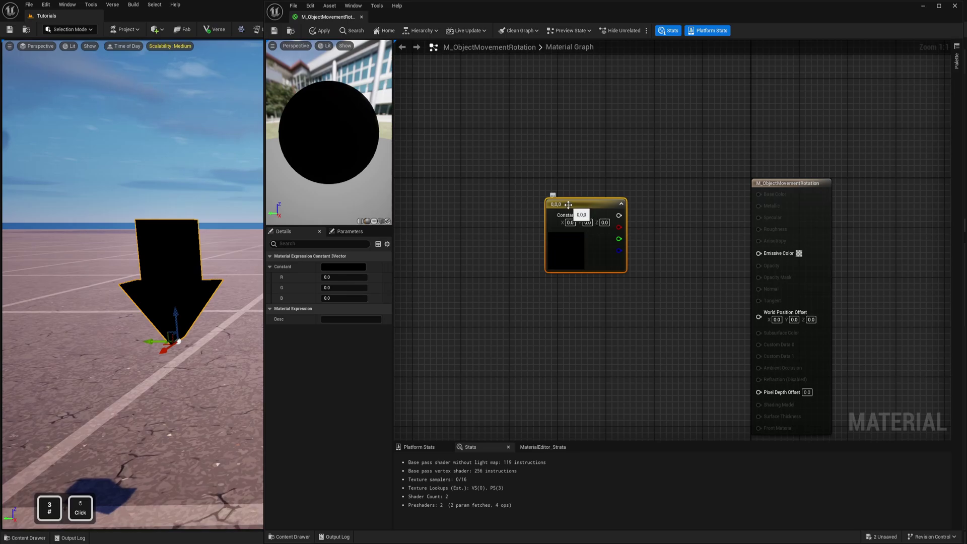
right_click(568, 204)
click(594, 227)
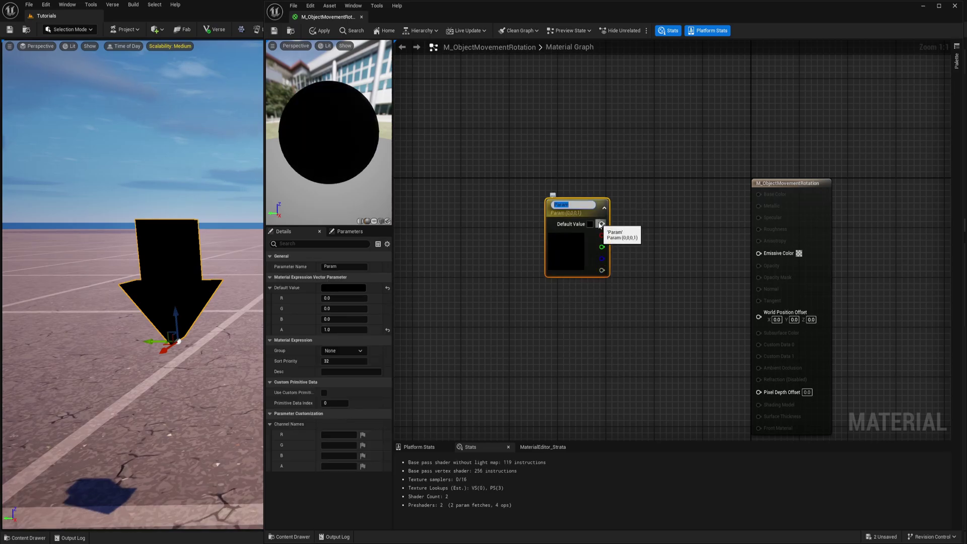
text(Color)
drag(601, 224, 758, 253)
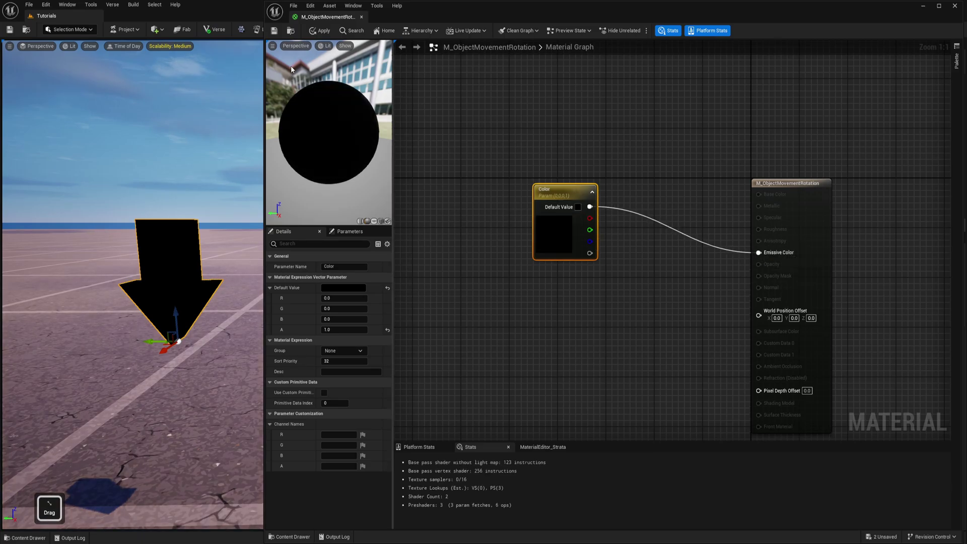
click(321, 30)
Set the Color parameter's default value to bright cyan with R 0, G 0.671295, B 1 and A 1
click(353, 288)
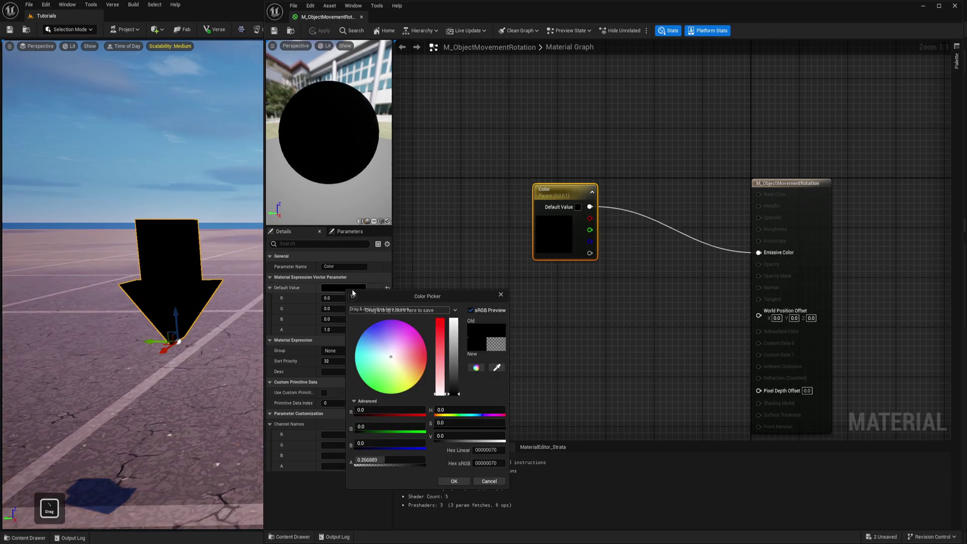
drag(416, 375, 351, 345)
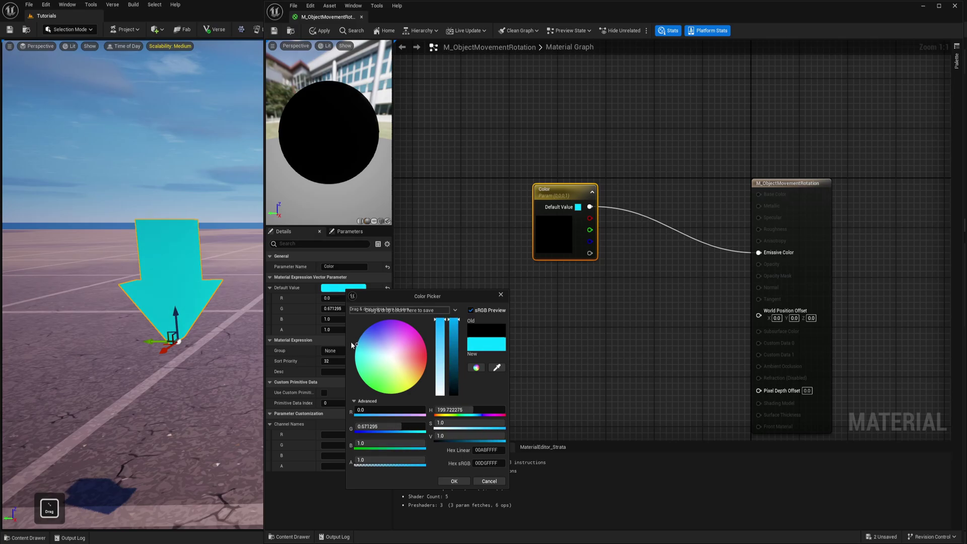
click(461, 487)
Examine the unlit cyan arrow in the level from several angles without its selection outline
key(w)
right_drag(156, 315, 177, 300)
key(e)
key(a)
key(Escape)
key(s)
key(e)
key(d)
key(q)
right_drag(71, 299, 70, 299)
key(s)
key(a)
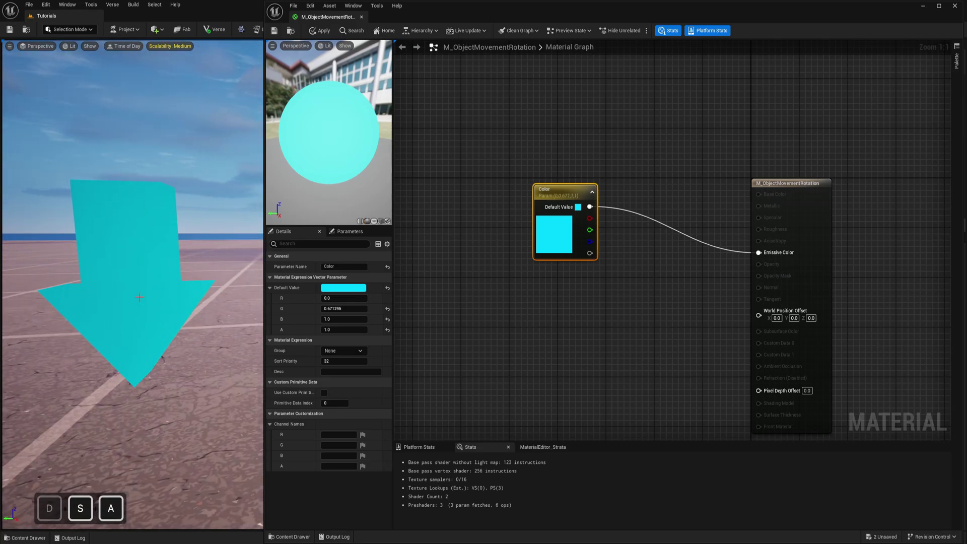
Add a Fresnel node below the Color parameter
click(546, 298)
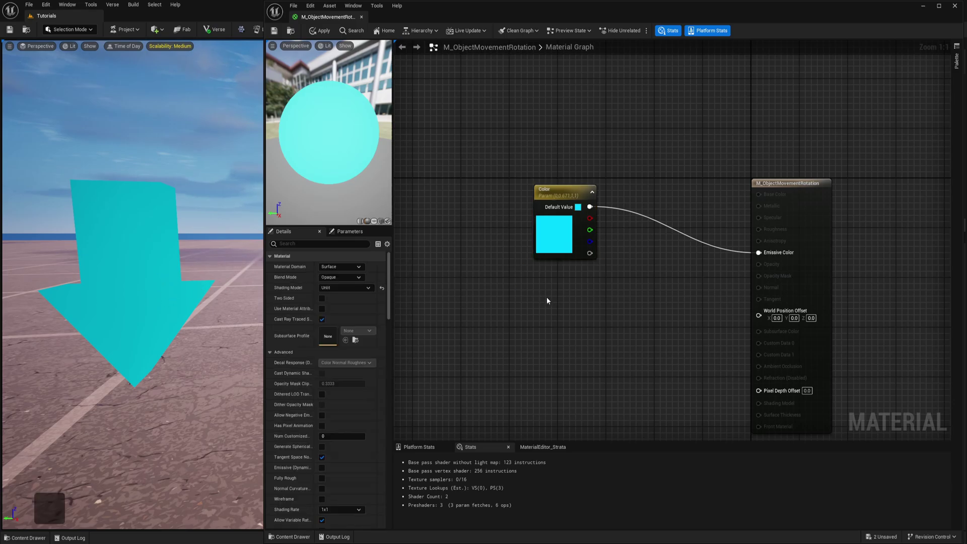
right_click(539, 290)
text(time)
click(566, 333)
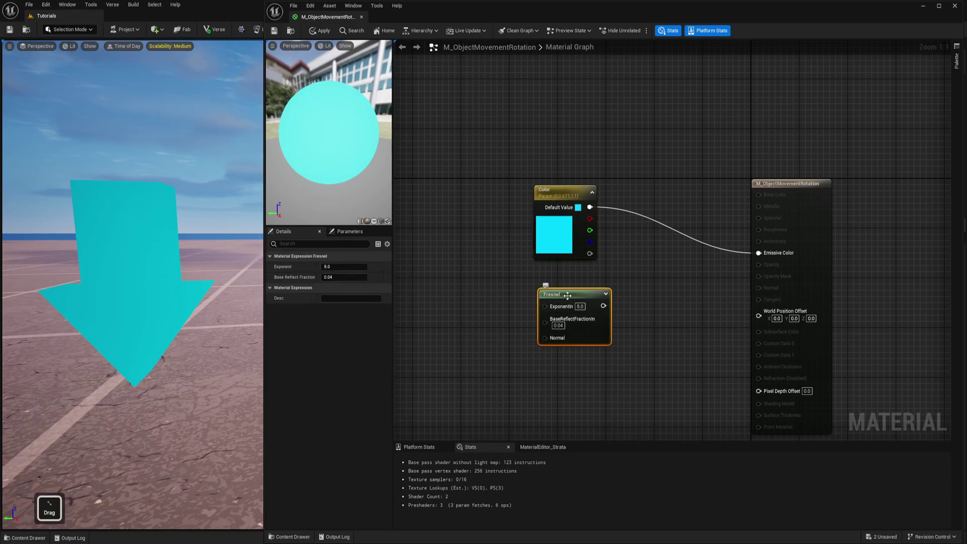
drag(570, 293, 535, 300)
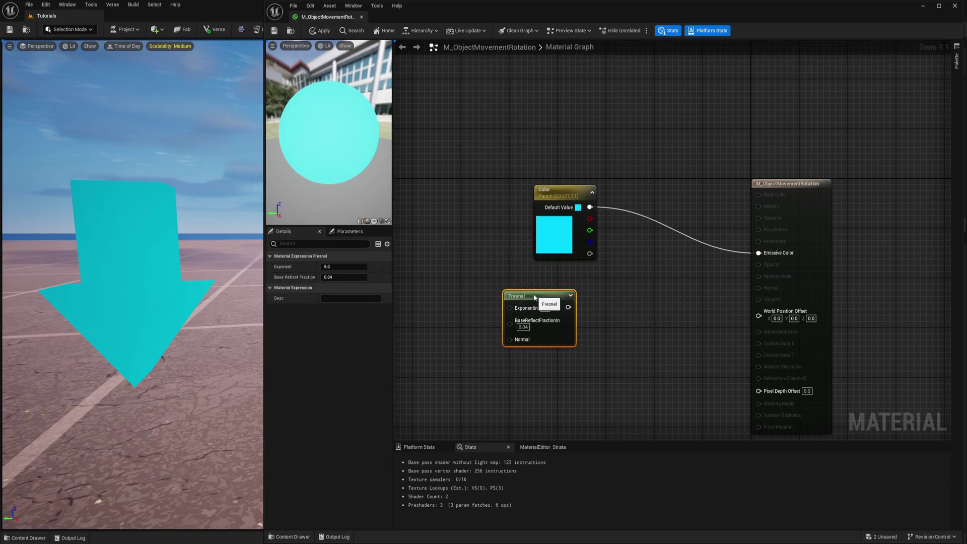
Add a Multiply node taking Color into A and Fresnel into B, and connect its output to Emissive Color
click(600, 290)
key(m)
click(608, 268)
drag(589, 207, 614, 282)
drag(568, 307, 758, 253)
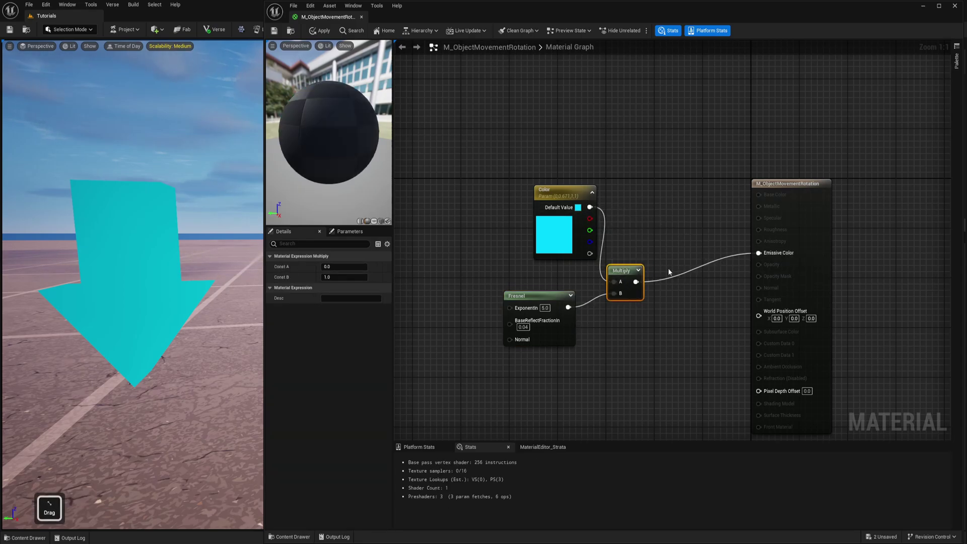
drag(627, 272, 693, 249)
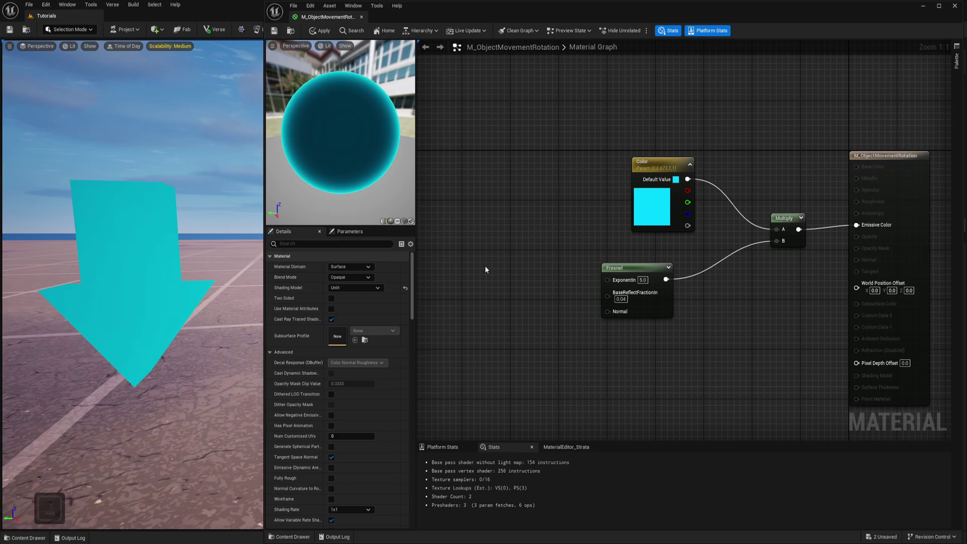
Add a scalar parameter named Exponent and place it ahead of the Fresnel node
key(s)
click(479, 262)
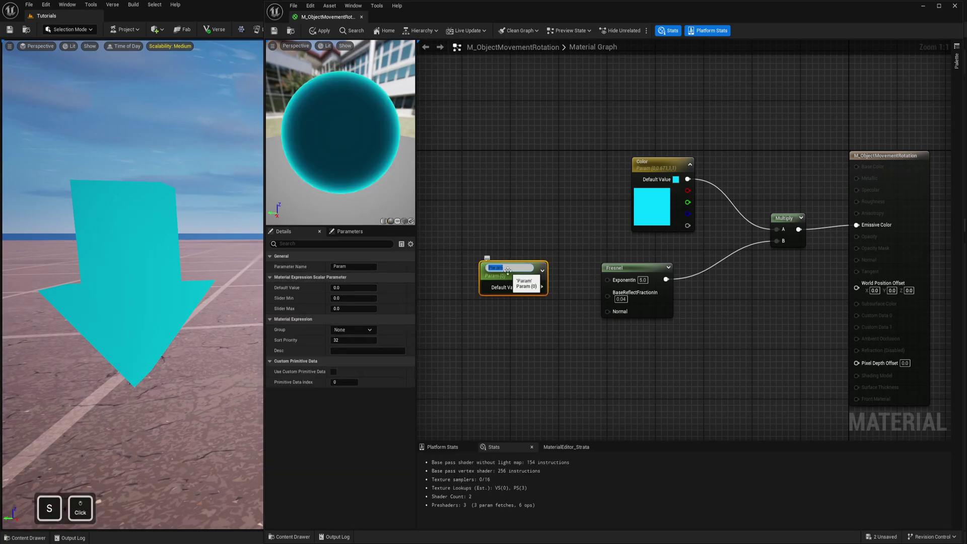
text(Exponent)
key(Return)
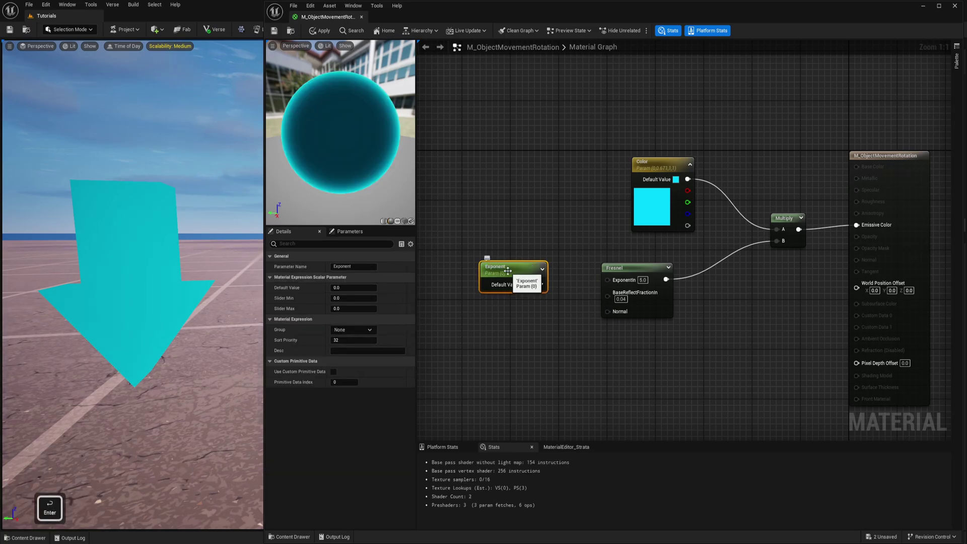
drag(518, 271, 524, 254)
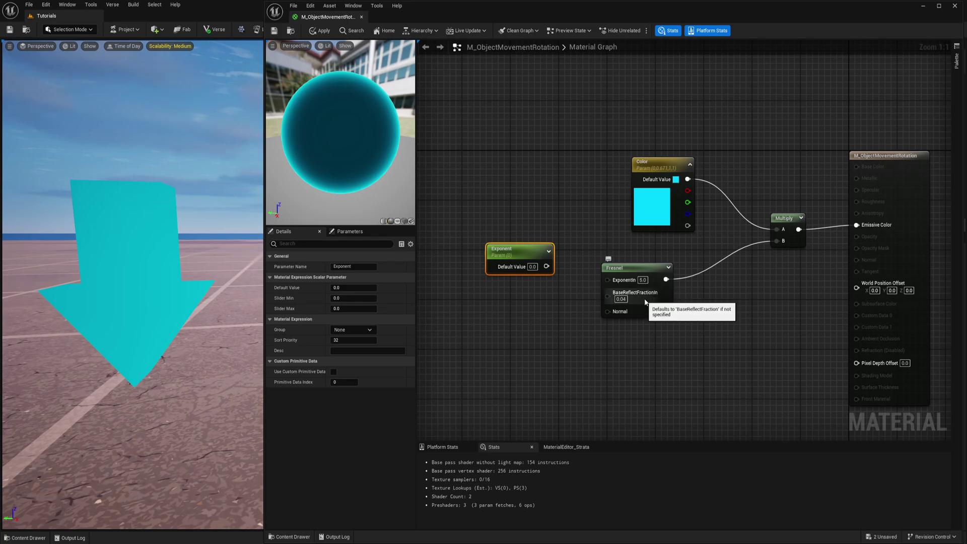
Remove the Exponent parameter node from the graph
click(619, 298)
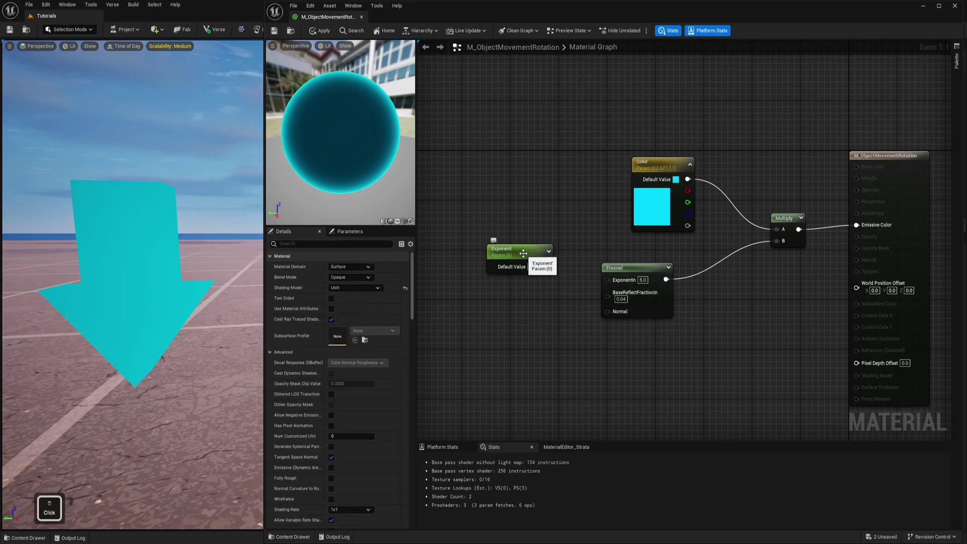
mouse_move(523, 253)
mouse_down()
mouse_move(520, 272)
mouse_move(538, 276)
mouse_move(525, 268)
mouse_up()
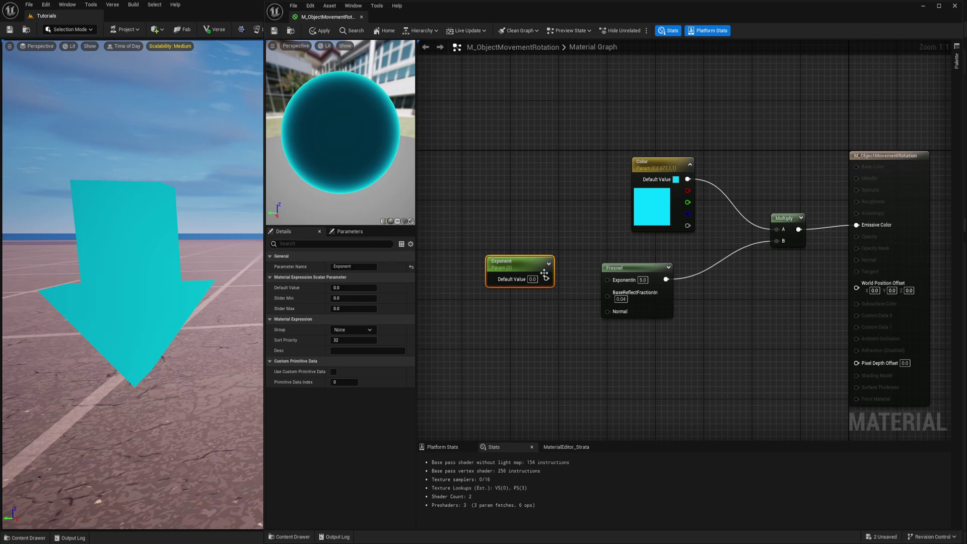
drag(517, 266, 523, 273)
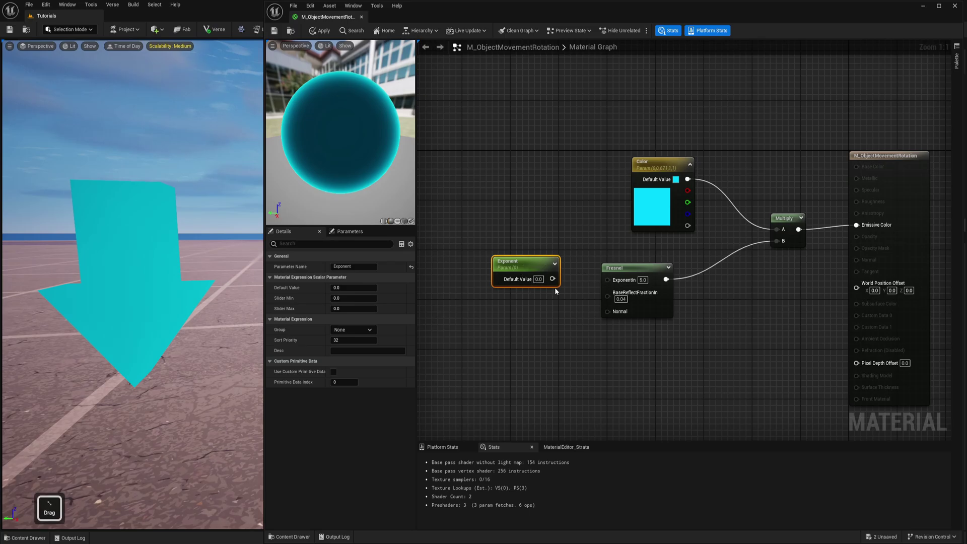
key(Delete)
Set the Fresnel node's ExponentIn to -0.35 and apply the material
text(-)
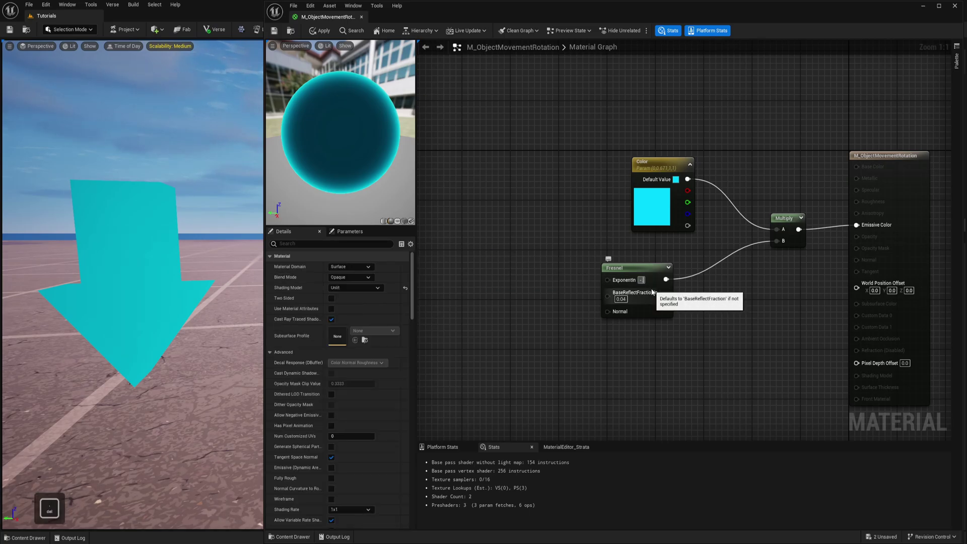
text(0.35)
key(Return)
click(320, 31)
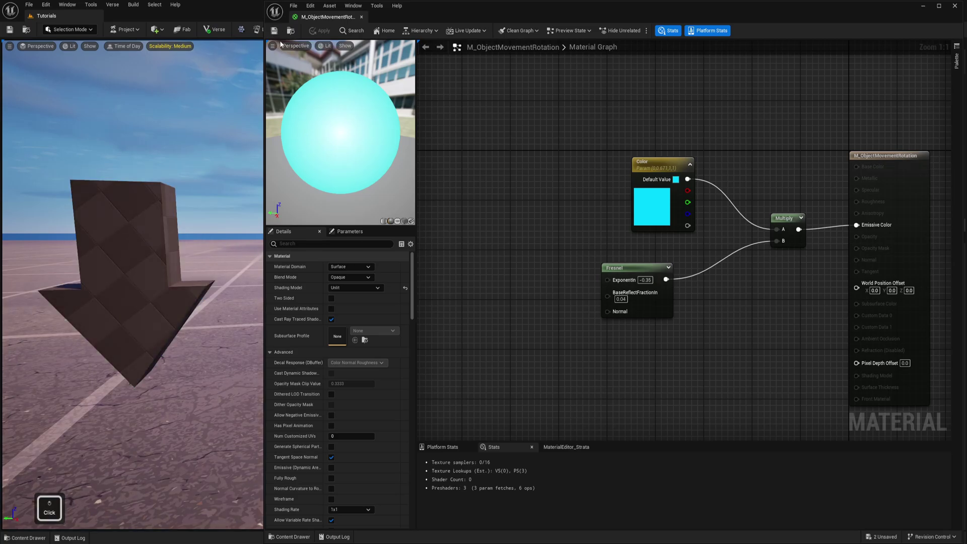
Examine the Fresnel shading on the arrow in the level from several angles and distances
key(d)
mouse_move(192, 244)
right_down()
mouse_move(166, 239)
mouse_move(191, 245)
right_up()
key(w)
key(a)
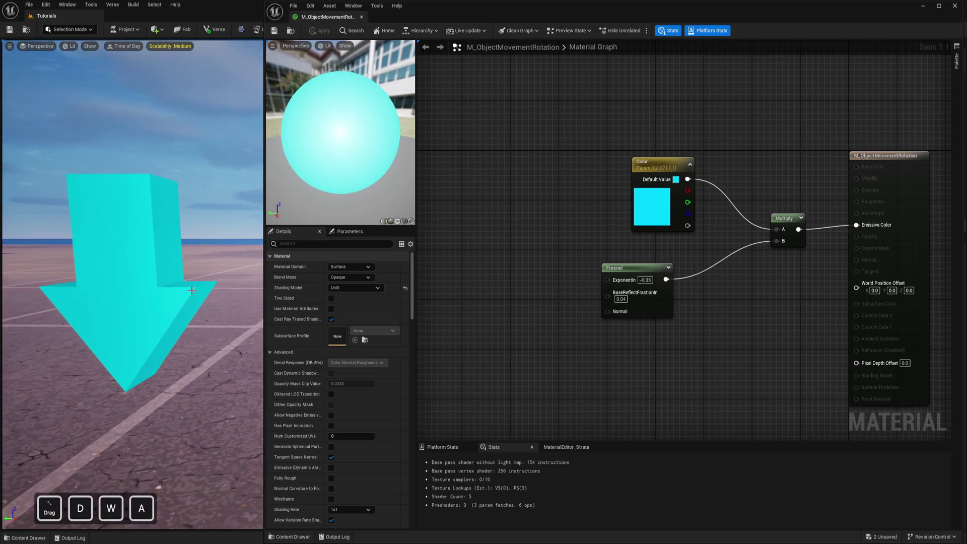
key(a)
right_drag(192, 291, 211, 295)
key(d)
key(s)
Move the Fresnel node up directly beneath the Color parameter
drag(649, 269, 667, 244)
click(509, 261)
Add a Time node in the empty area before the Color and Fresnel nodes and feed it into A of a new Multiply
right_drag(528, 342, 578, 289)
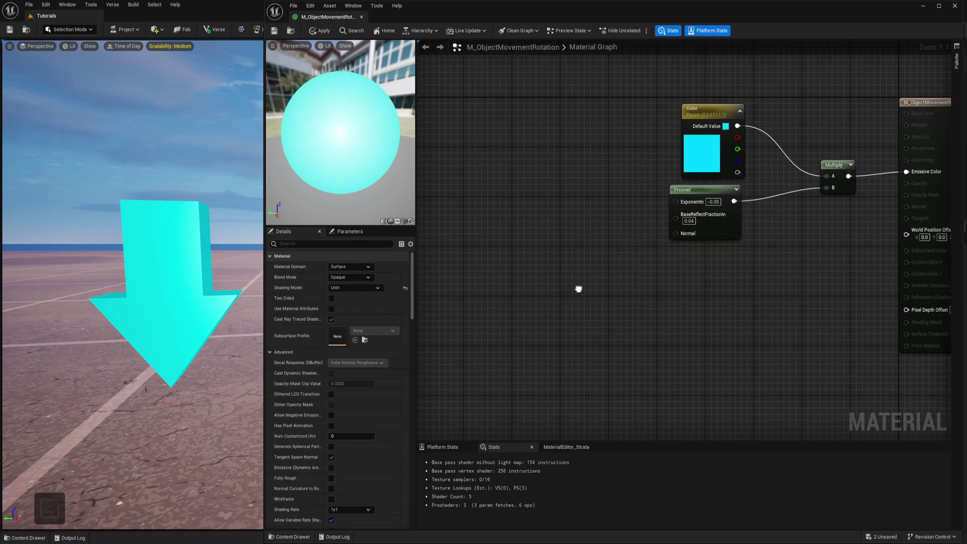
scroll(578, 289, down, 1)
right_drag(555, 259, 528, 246)
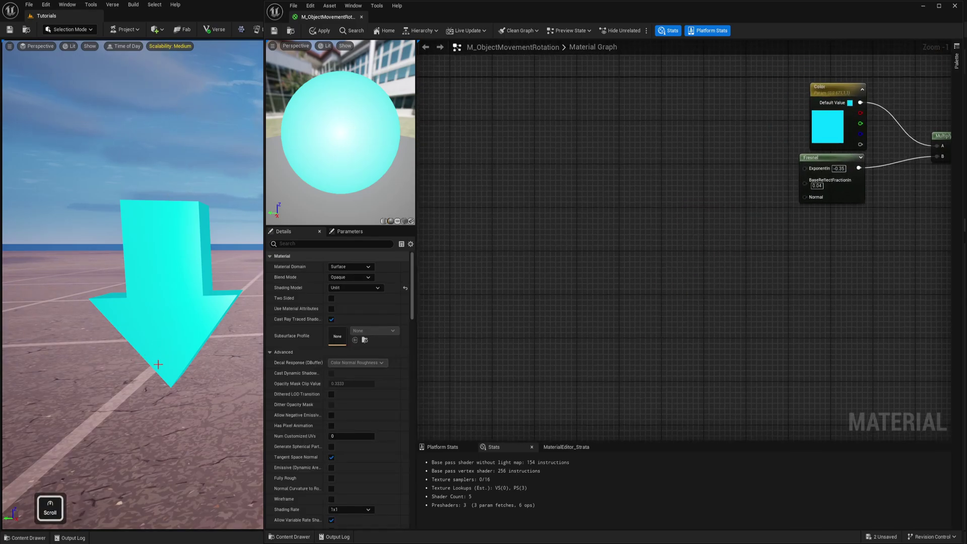
right_click(534, 243)
text(time)
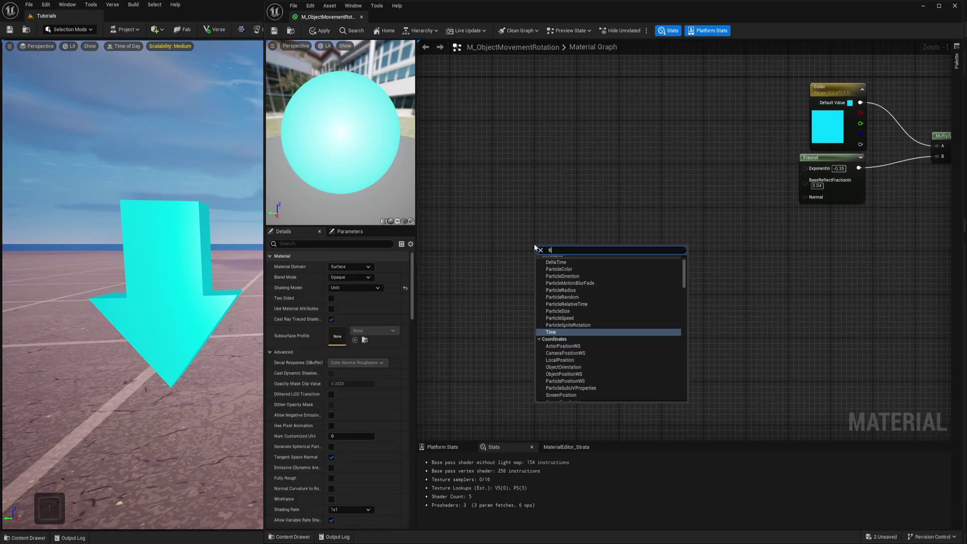
click(564, 267)
mouse_move(559, 247)
mouse_down()
mouse_move(534, 238)
mouse_move(578, 268)
mouse_move(574, 244)
mouse_up()
key(m)
click(574, 254)
Add a scalar parameter named Movement Speed, place it below the Time node and rename it Speed
key(s)
click(487, 302)
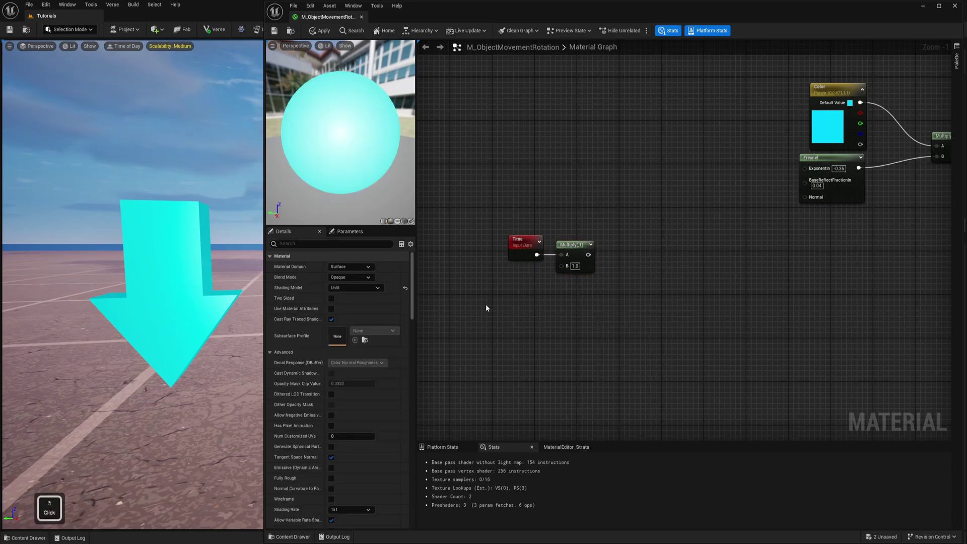
text(Movement )
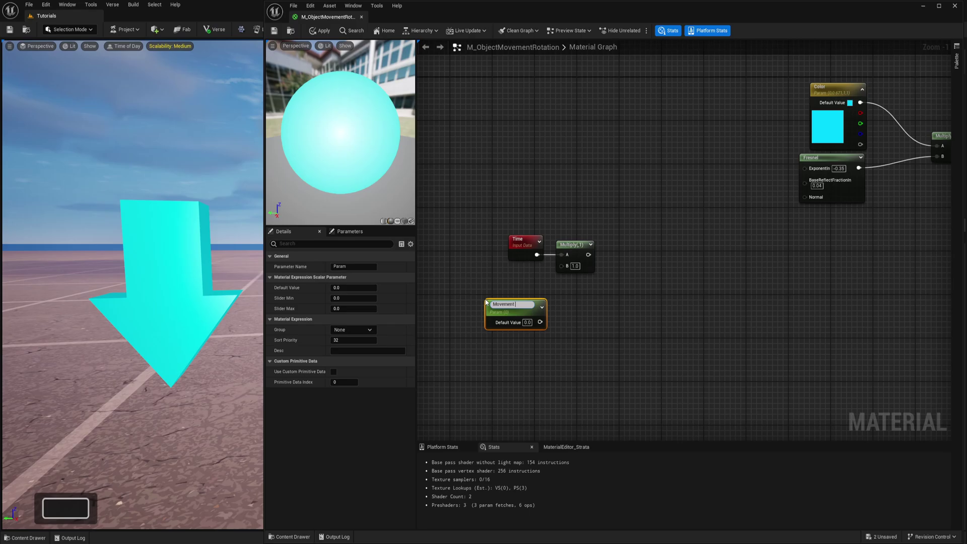
text(Speed)
key(Return)
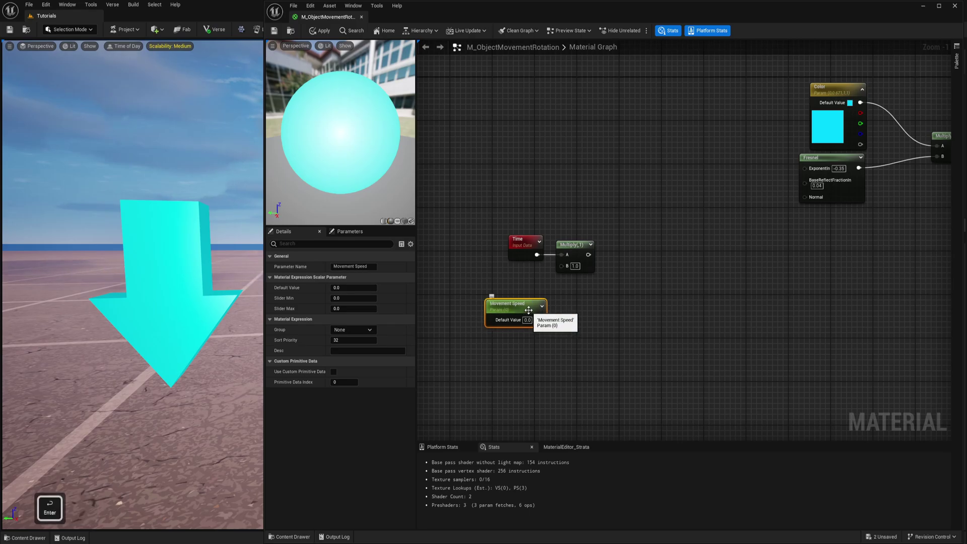
drag(499, 311, 495, 279)
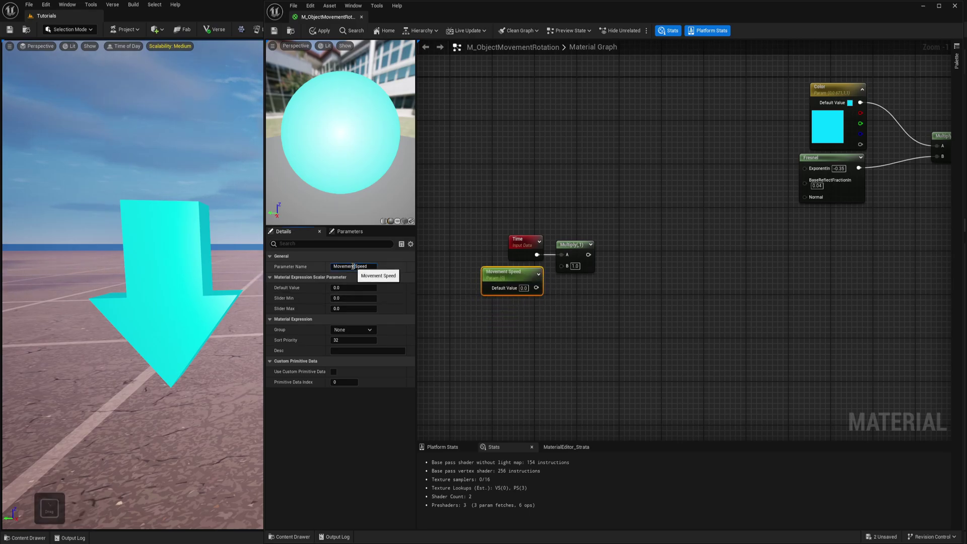
drag(352, 266, 302, 281)
key(Return)
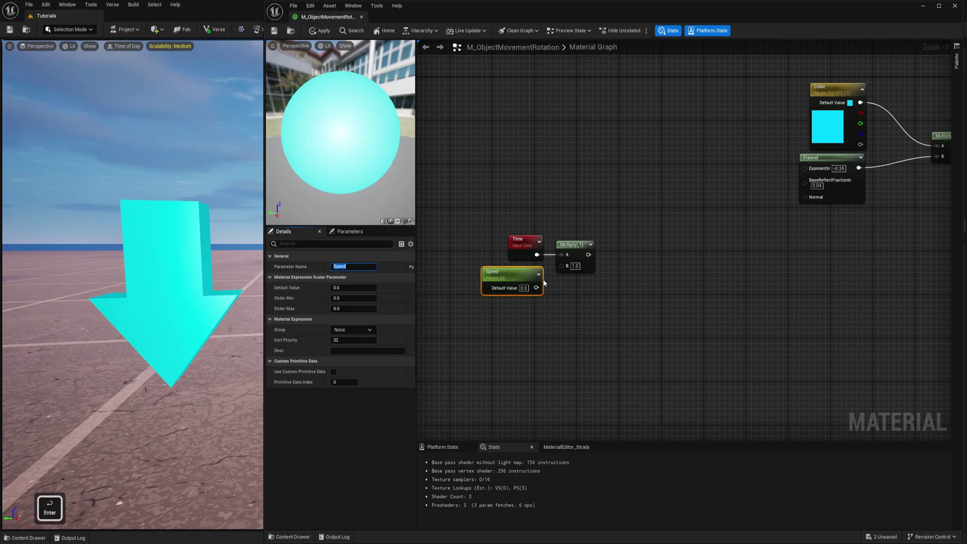
Connect Speed to the B input of the Time Multiply and set its default value to 1.0
drag(536, 287, 565, 270)
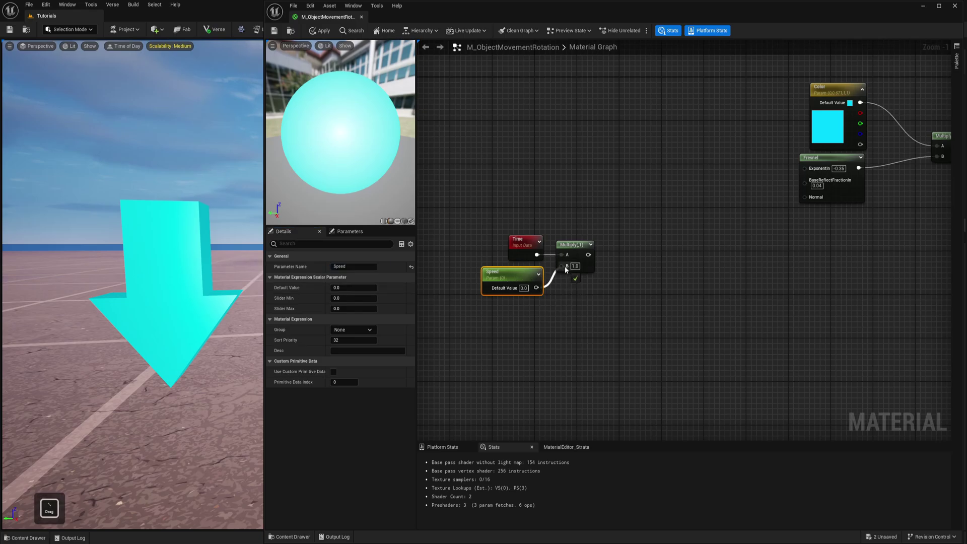
click(550, 306)
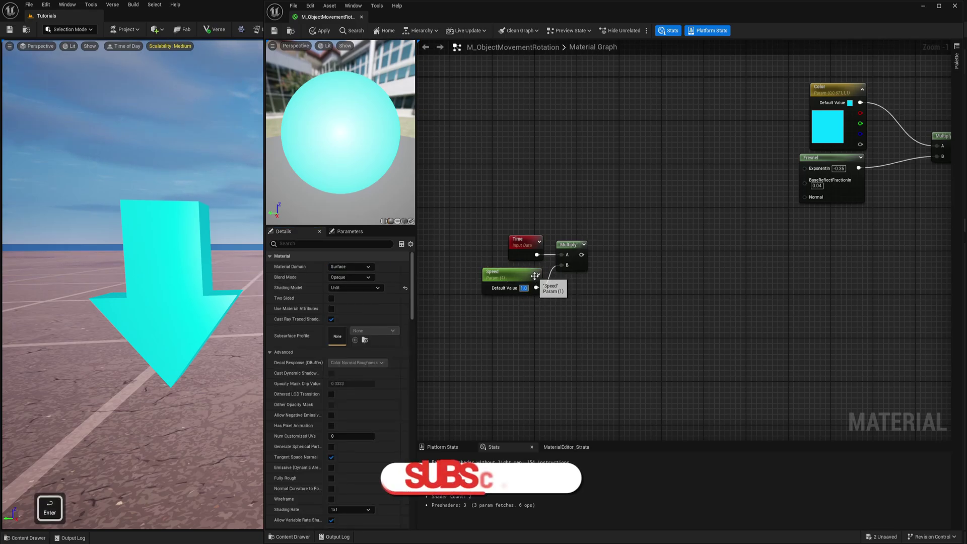
drag(568, 245, 574, 245)
Add a Sine_Remapped node beside the Time Multiply and connect the Multiply's output to Sine Phase
right_drag(574, 245, 563, 260)
click(639, 295)
right_drag(639, 295, 587, 295)
right_click(562, 277)
text(sin)
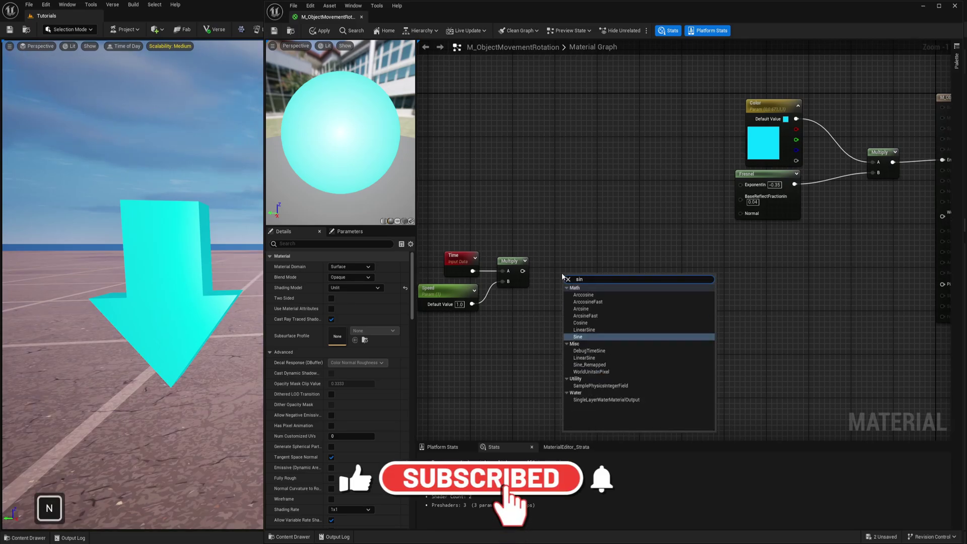
click(589, 365)
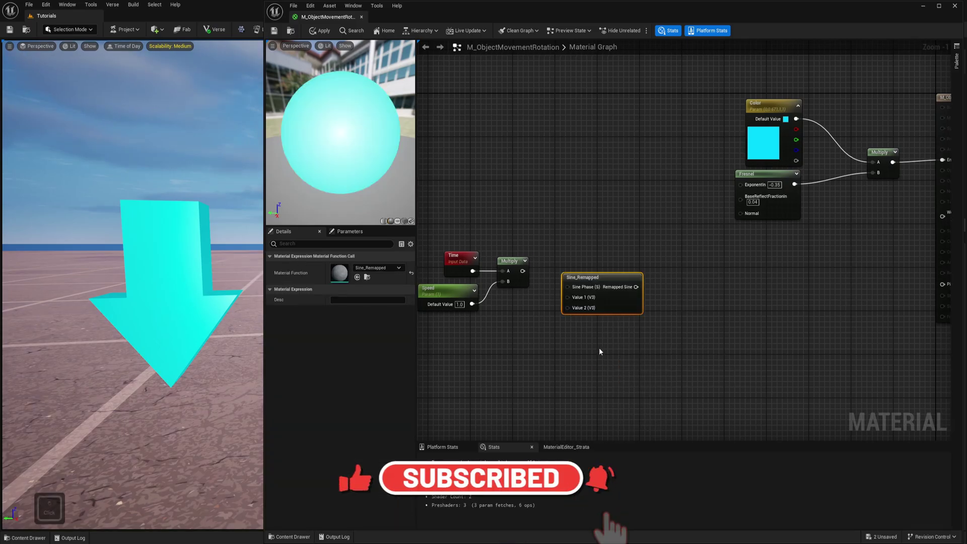
drag(566, 278, 566, 276)
drag(580, 266, 569, 261)
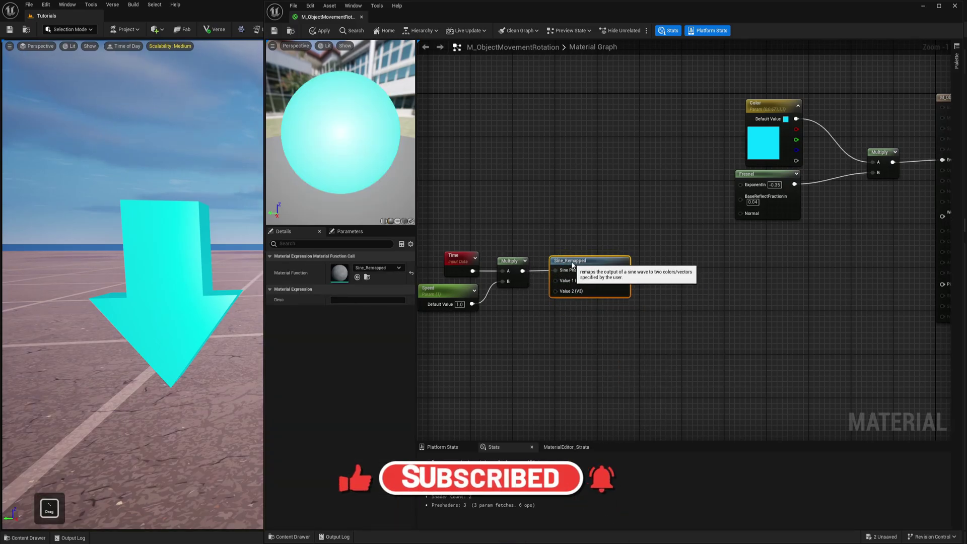
Add two constants with values 0.0 and 1.0 and stack them below the Time Multiply
click(529, 315)
key(1)
click(513, 309)
key(1)
click(512, 349)
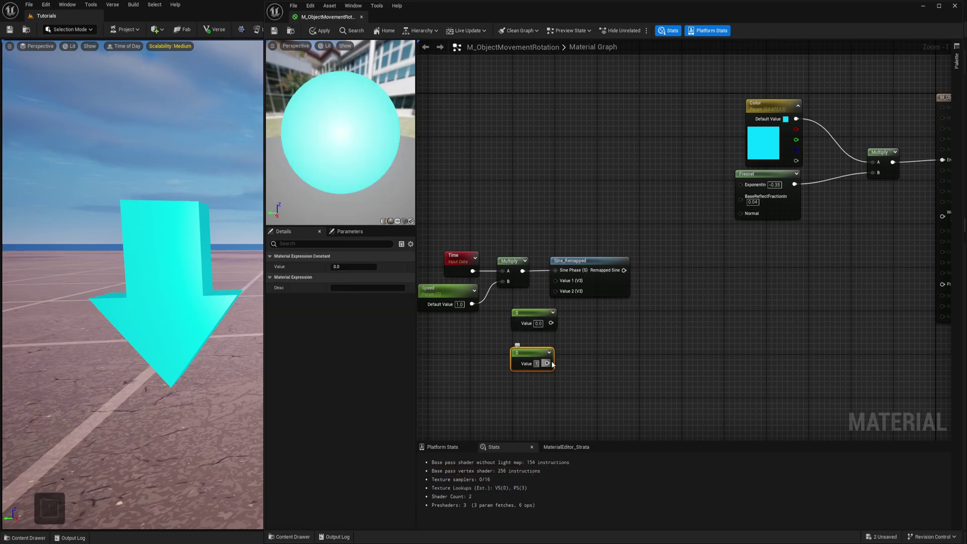
click(550, 343)
drag(539, 315, 525, 297)
drag(540, 352, 524, 321)
Connect the 0.0 constant to Value 1 and the 1.0 constant to Value 2 of Sine_Remapped
drag(560, 283, 557, 280)
drag(536, 330, 556, 291)
drag(599, 284, 609, 284)
click(601, 329)
Add a Multiply node after Sine_Remapped and connect the Remapped Sine output to its A input
right_drag(688, 294, 638, 304)
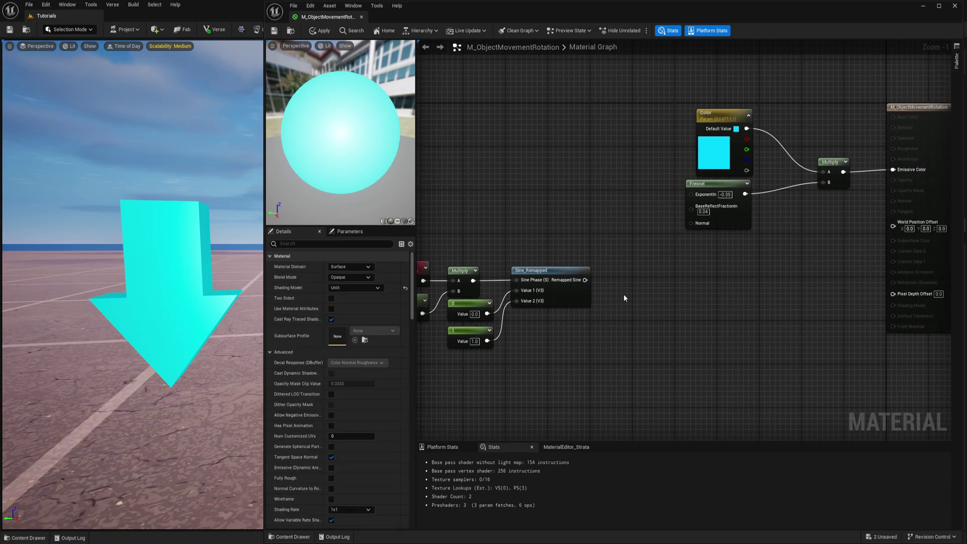
click(628, 285)
drag(585, 280, 634, 277)
Add a three-component vector constant below Sine_Remapped with its Z value set to 1.0
click(568, 341)
drag(605, 341, 584, 324)
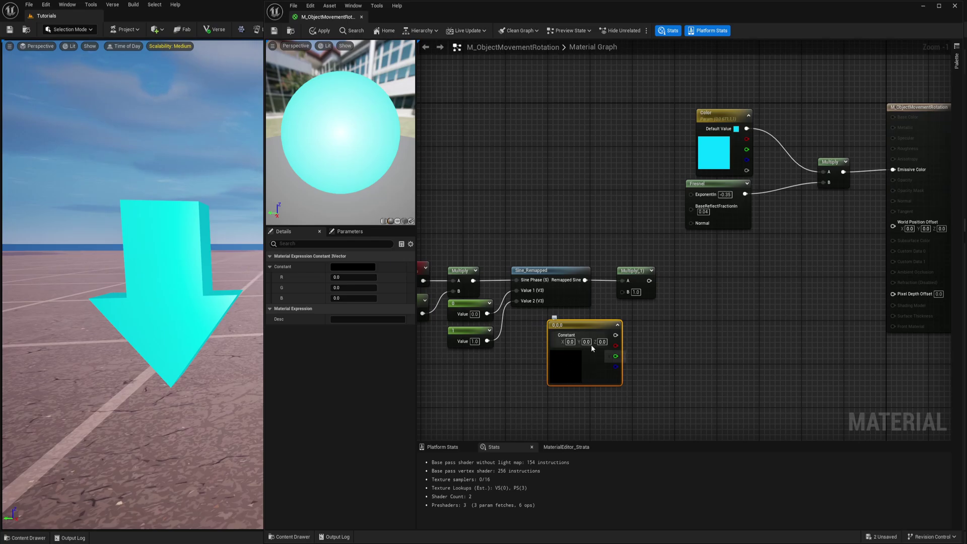
text(1)
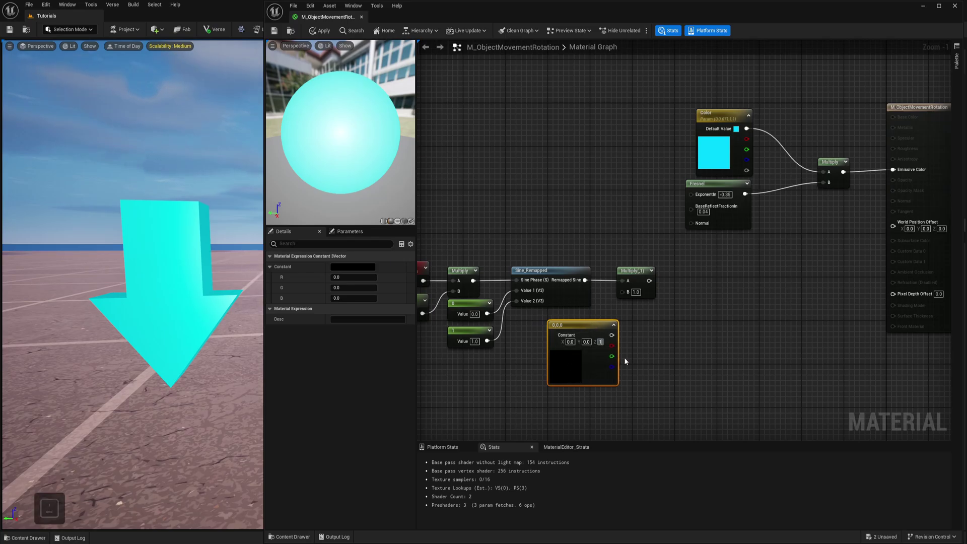
key(Return)
drag(613, 318, 586, 313)
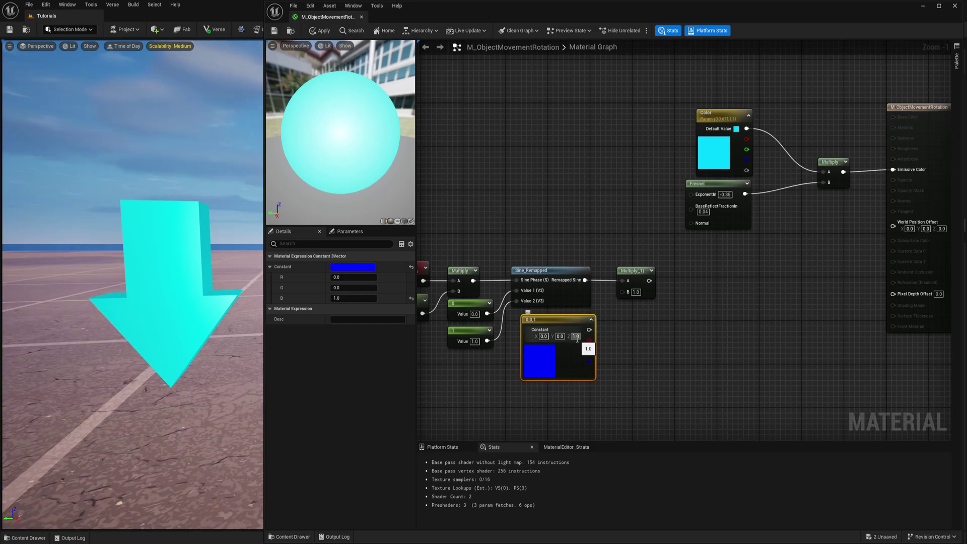
Convert the vector constant to a parameter named Movement Direction and connect it to B of the Multiply after Sine_Remapped
right_click(557, 321)
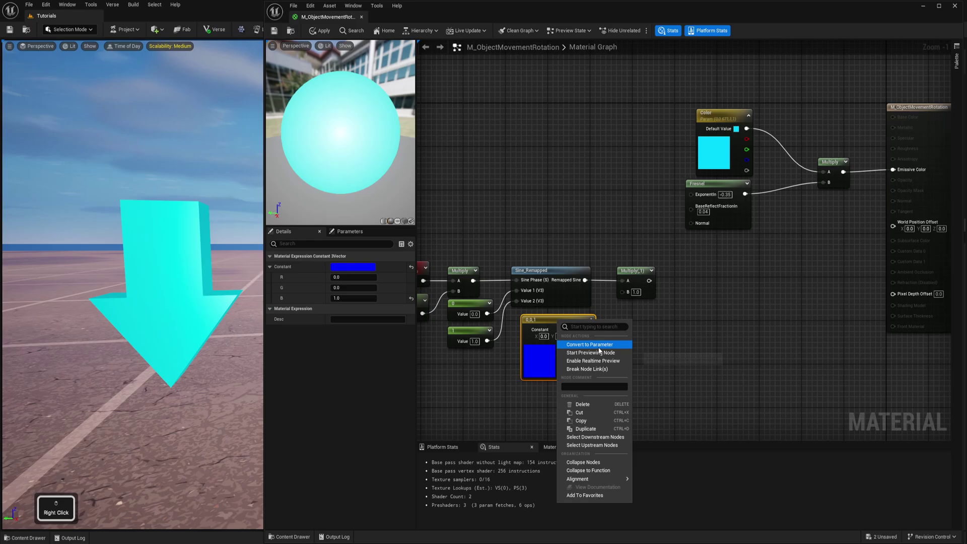
click(598, 346)
text(Movement)
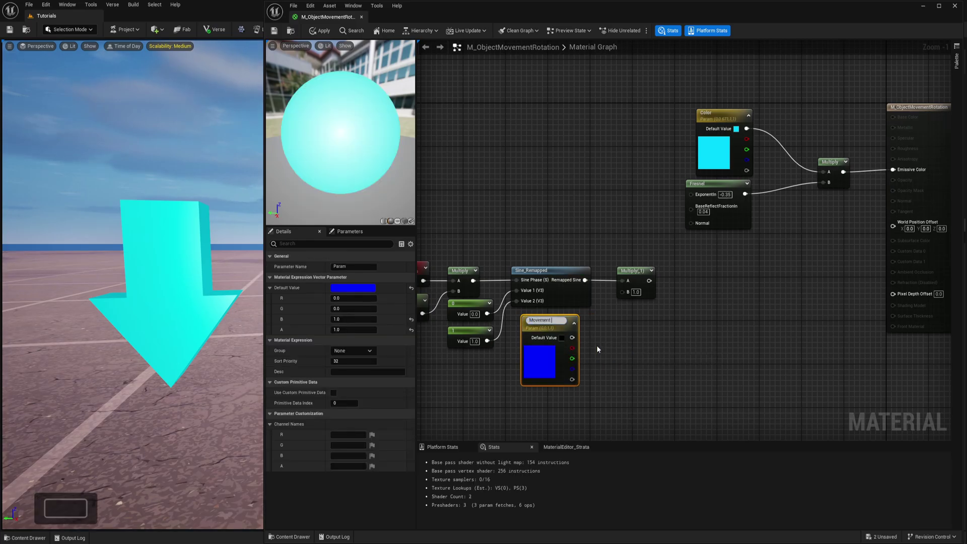
text( Direction)
key(Return)
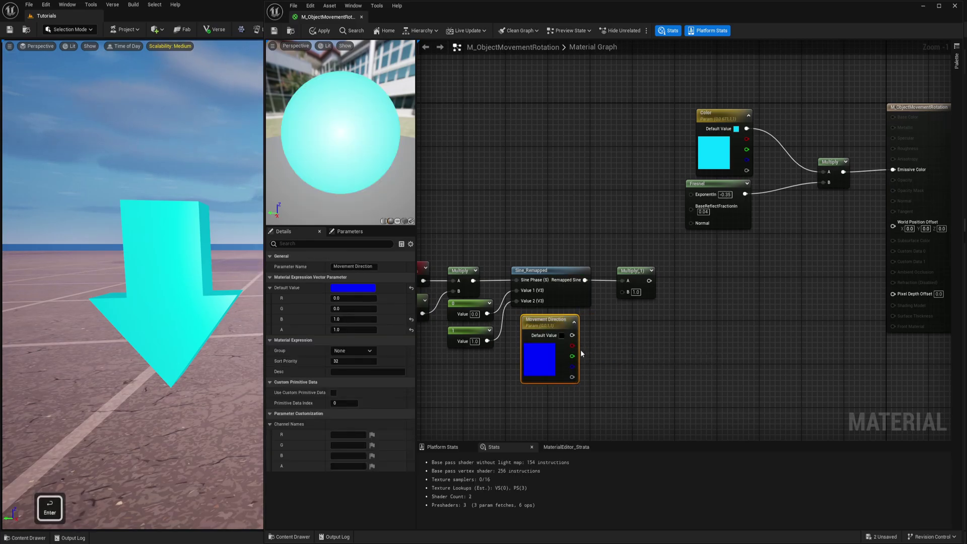
drag(572, 335, 623, 291)
drag(556, 321, 571, 321)
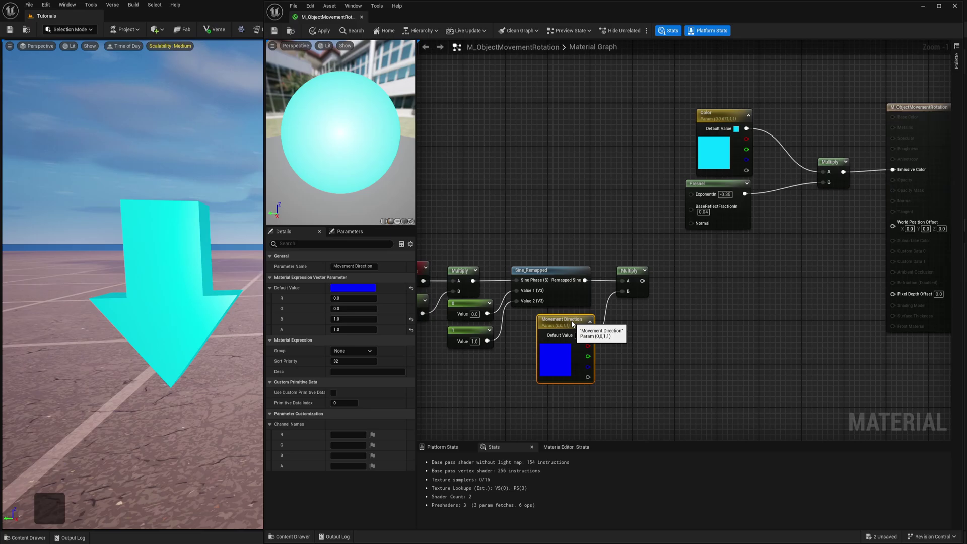
Add another Multiply node at the end of the movement chain, taking the previous Multiply's output into A
click(625, 351)
right_drag(682, 280, 639, 292)
key(m)
click(639, 291)
drag(598, 291, 652, 281)
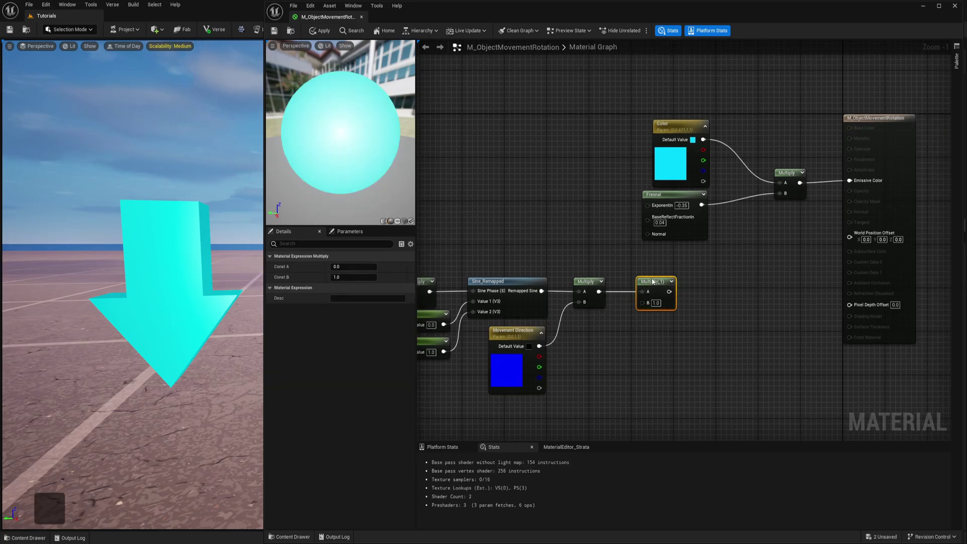
Add a scalar parameter named Movement Distance with default value 10.0 and connect it to B of the last Multiply
click(596, 370)
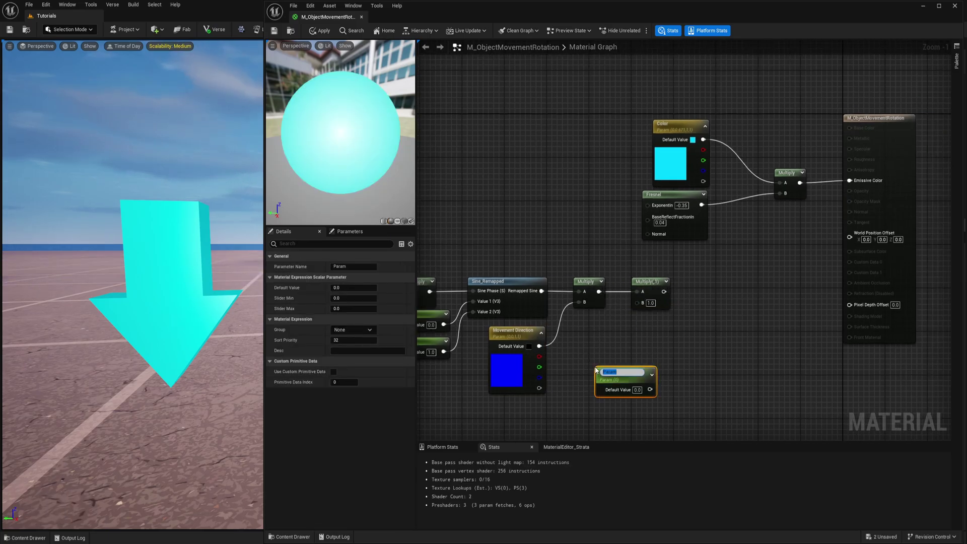
text(Movement Distan)
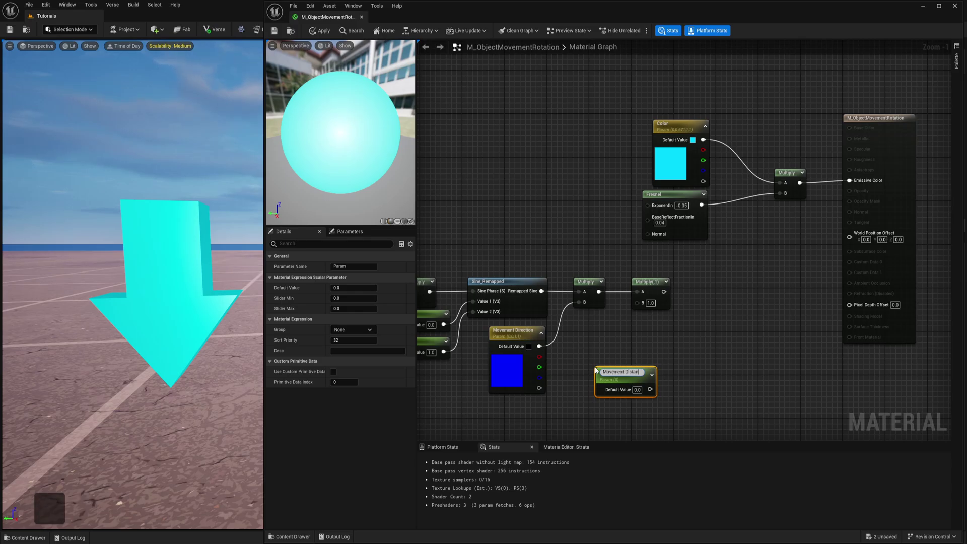
text(ce)
key(Return)
drag(624, 373, 602, 322)
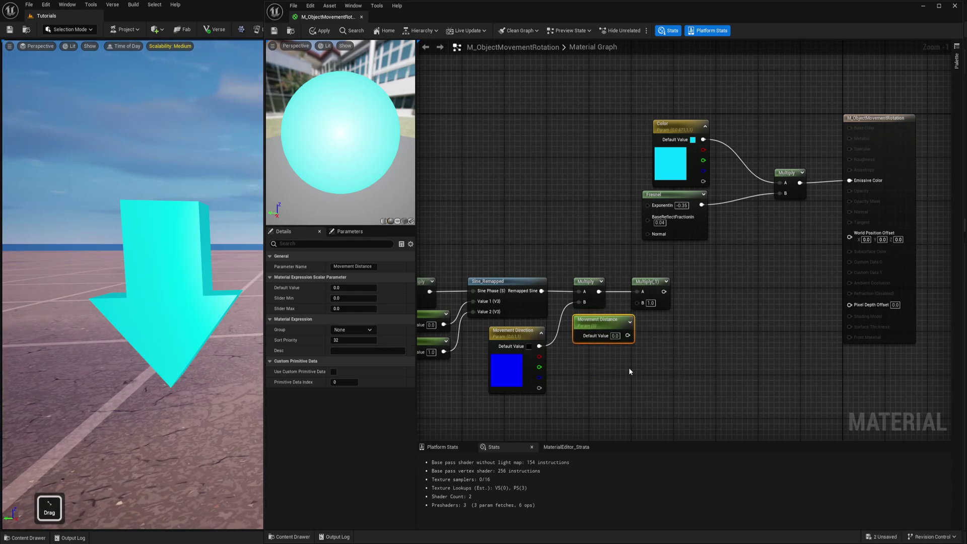
right_drag(627, 338, 598, 342)
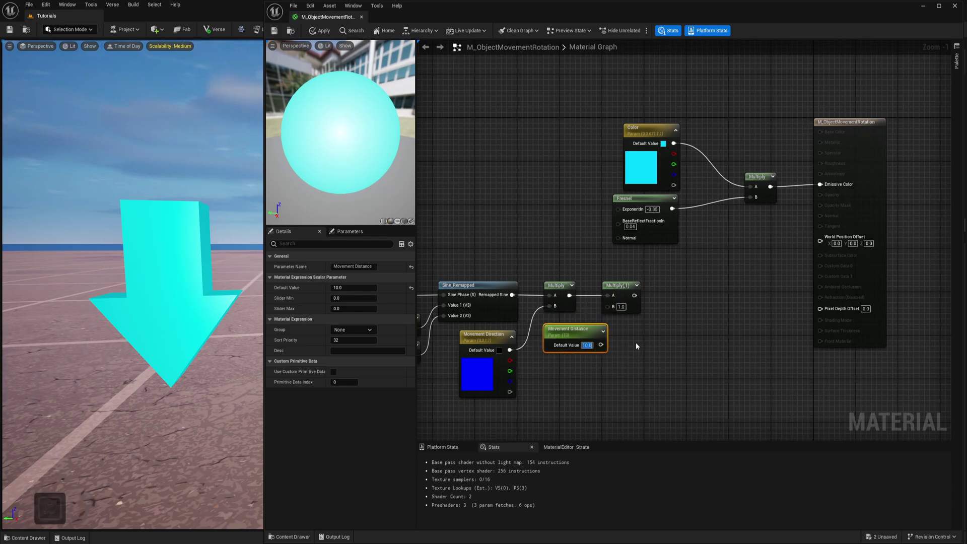
drag(608, 308, 607, 307)
Connect the last Multiply's output to World Position Offset and apply the material
drag(619, 291, 634, 291)
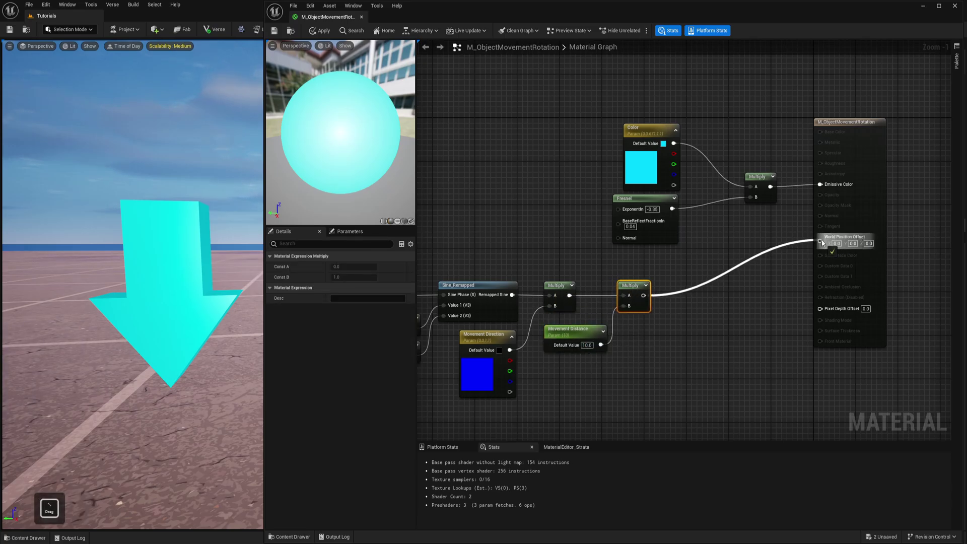
drag(823, 242, 821, 243)
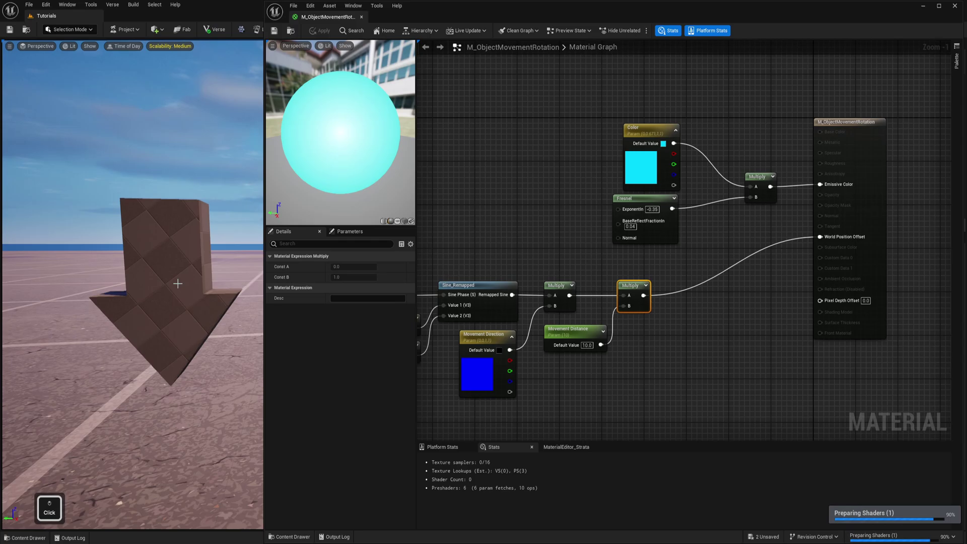
Open the material instance of M_ObjectMovementRotation and enable its Movement Distance and Speed overrides
right_drag(177, 284, 141, 282)
key(d)
key(a)
key(s)
key(w)
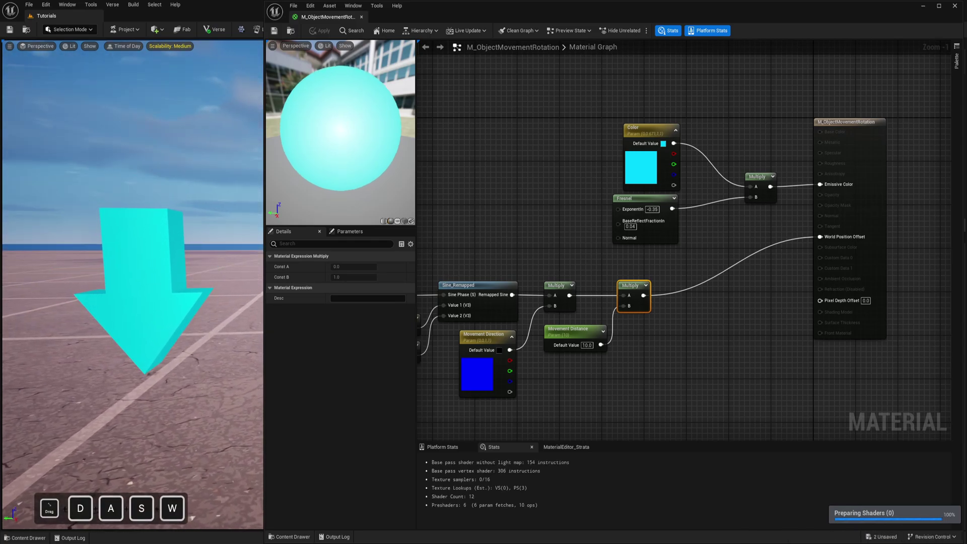
key(ctrl+space)
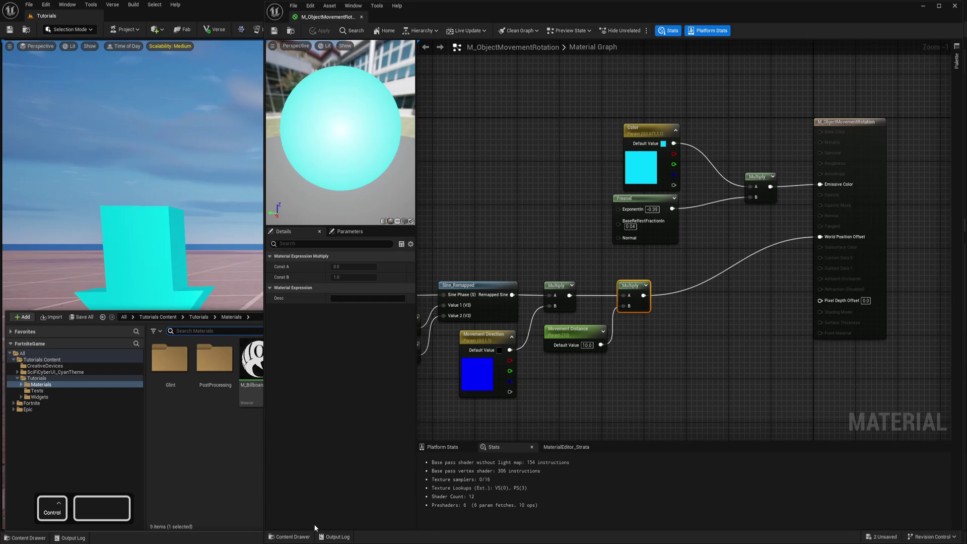
click(290, 537)
double_click(613, 430)
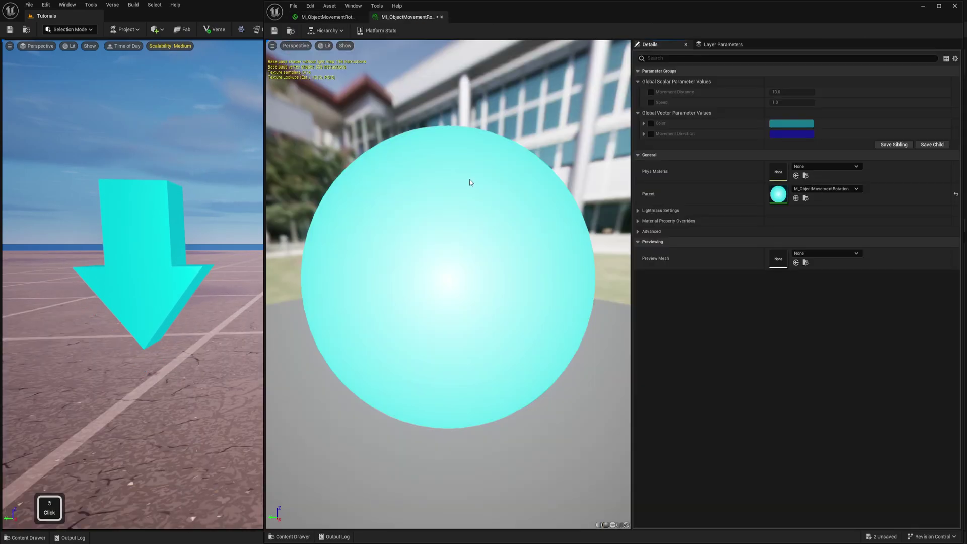
click(650, 102)
click(651, 91)
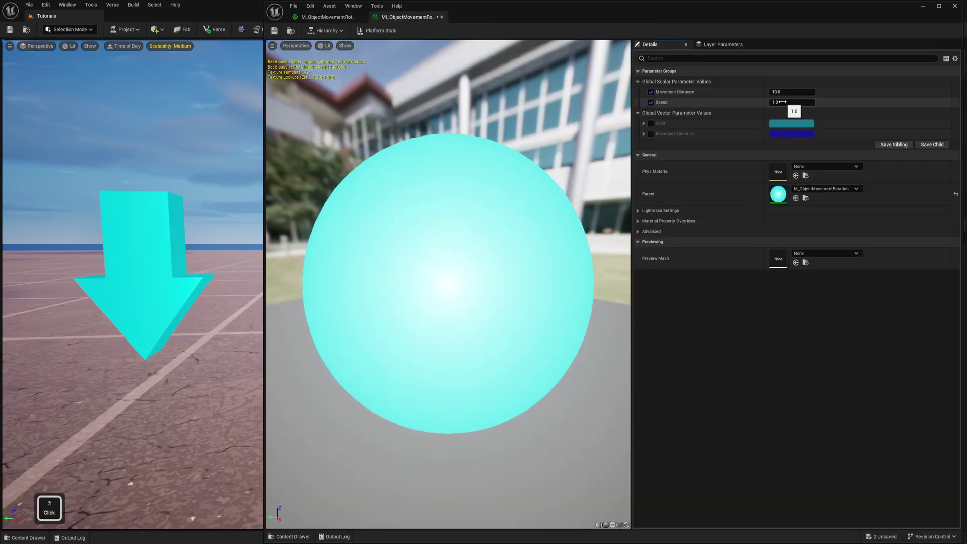
Raise the instance's Movement Distance to about 241 and view the arrow's movement in the level
drag(792, 92, 917, 92)
key(s)
right_drag(158, 231, 192, 201)
key(d)
key(e)
key(w)
key(a)
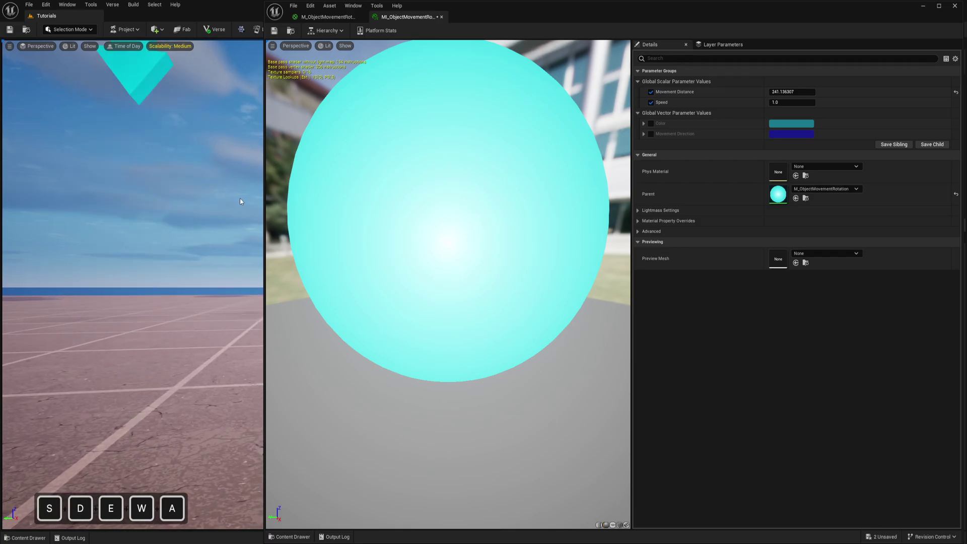
Widen the level viewport and switch it to the Visibility Collision view mode, framing the arrow and its collision
drag(265, 199, 323, 200)
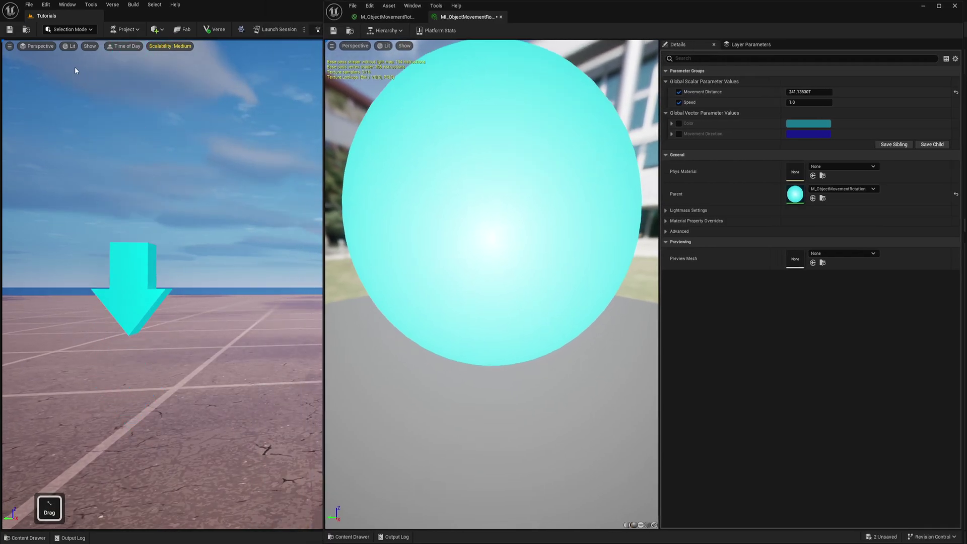
click(70, 45)
click(95, 133)
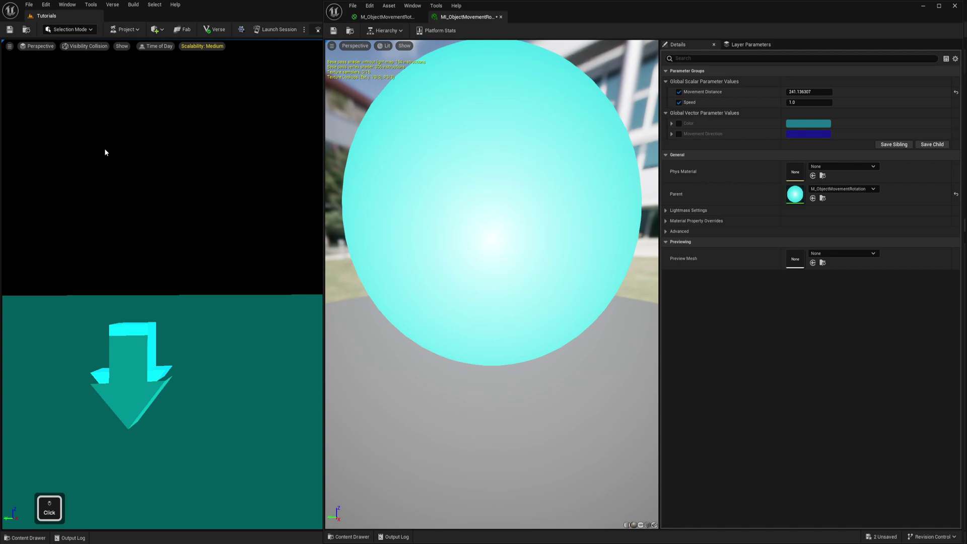
key(w)
key(a)
right_drag(167, 337, 164, 307)
key(s)
key(d)
right_drag(190, 506, 183, 431)
key(w)
key(a)
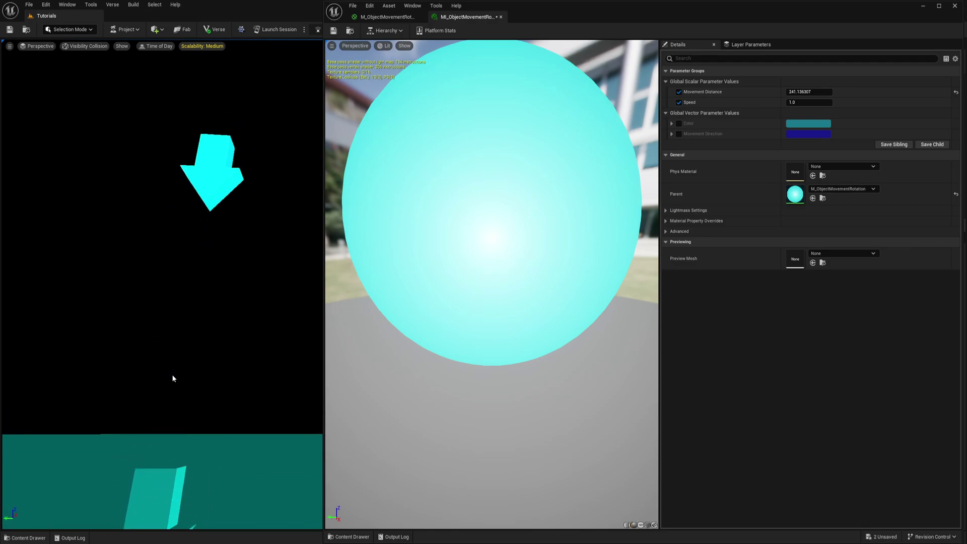
Compare the arrow's collision shape with its displaced mesh, and return the level viewport to Lit view
right_drag(172, 375, 185, 439)
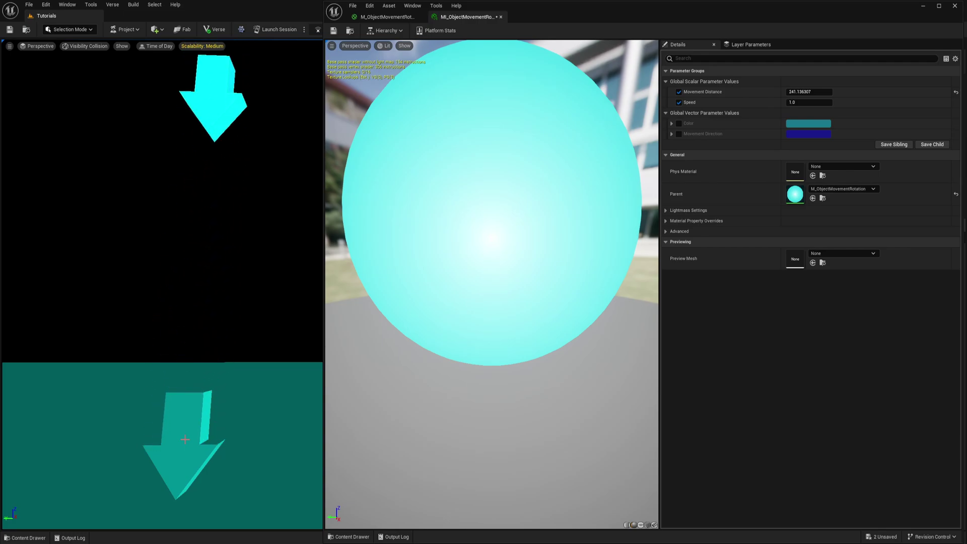
mouse_move(193, 427)
right_down()
mouse_move(195, 361)
mouse_move(199, 427)
right_up()
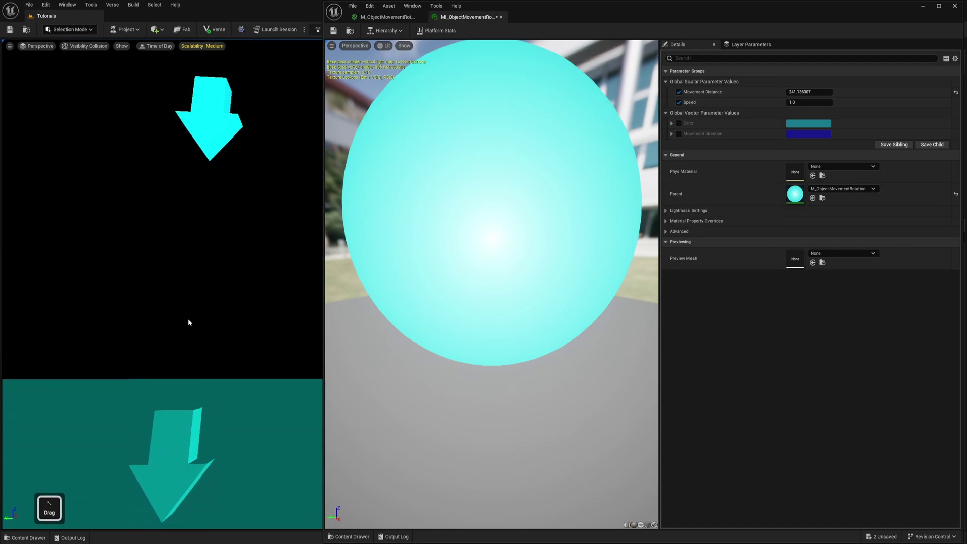
right_drag(189, 322, 184, 341)
key(d)
key(s)
key(a)
key(w)
right_drag(183, 385, 183, 358)
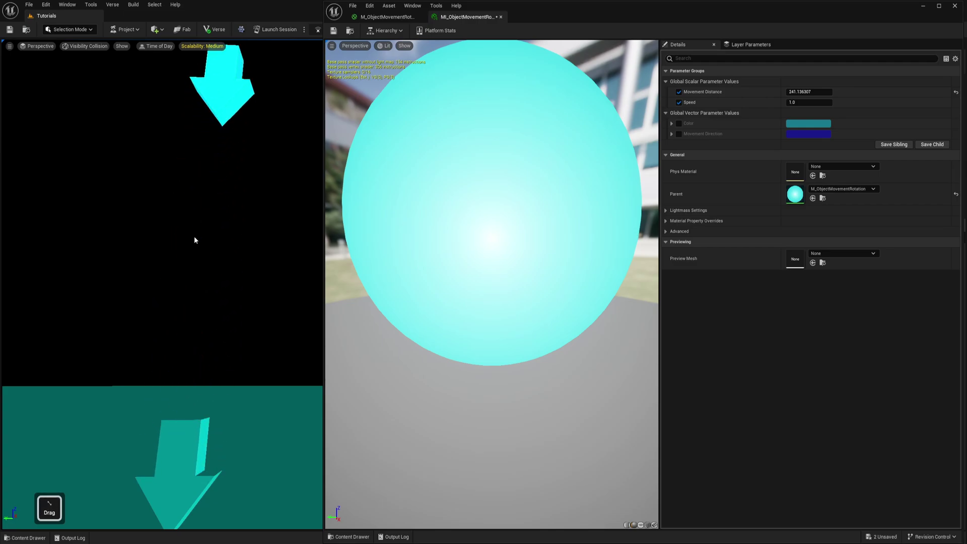
click(85, 46)
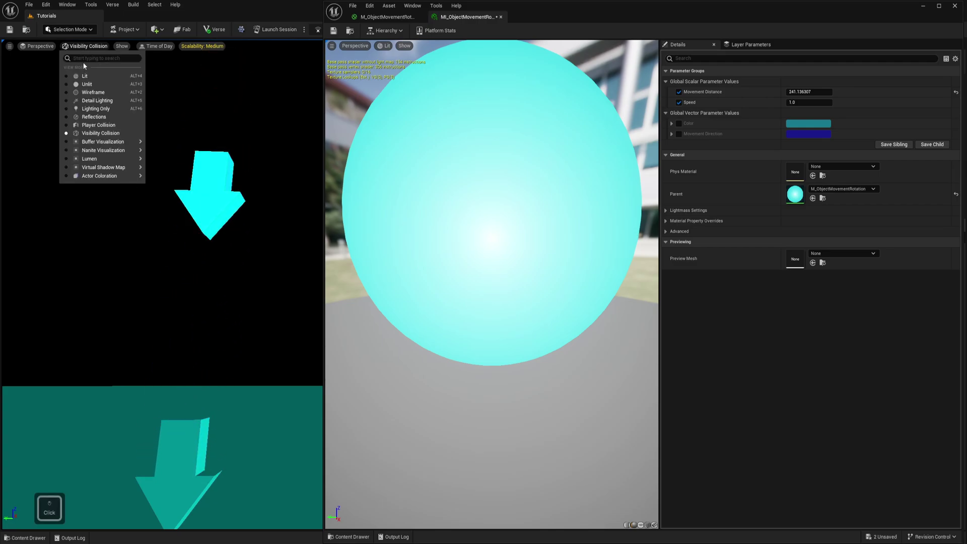
click(86, 67)
Set the material instance's Movement Distance to 40
drag(809, 92, 705, 91)
right_drag(183, 353, 183, 364)
key(w)
key(q)
drag(806, 92, 834, 92)
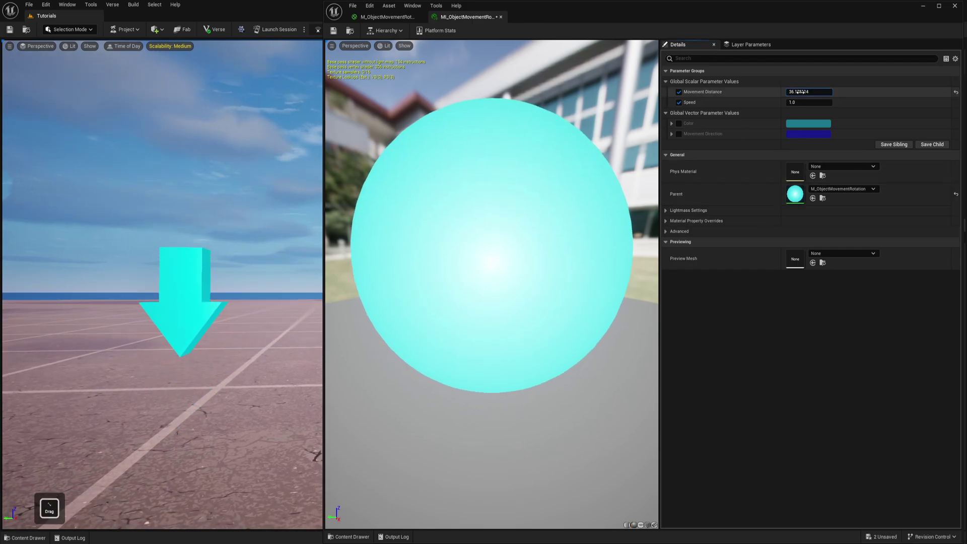
click(800, 92)
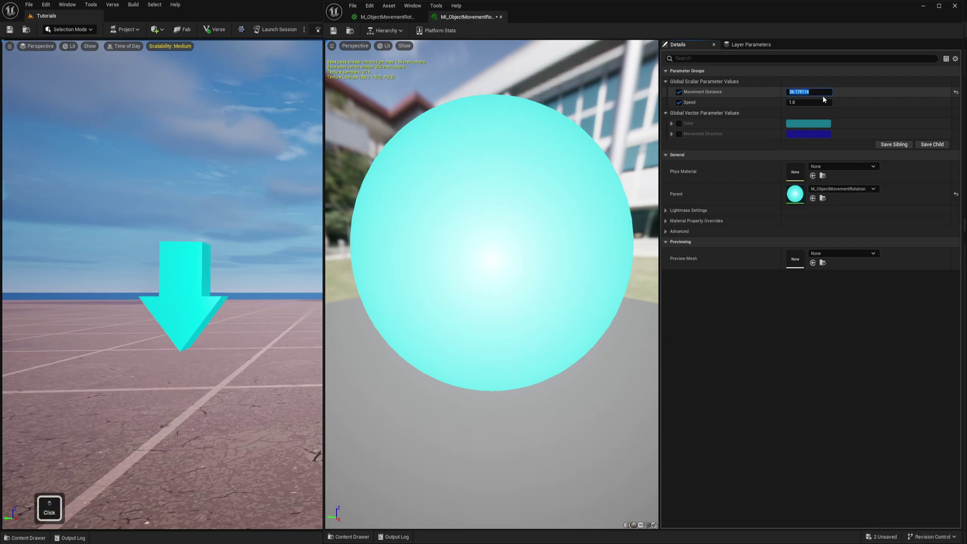
text(40)
key(Return)
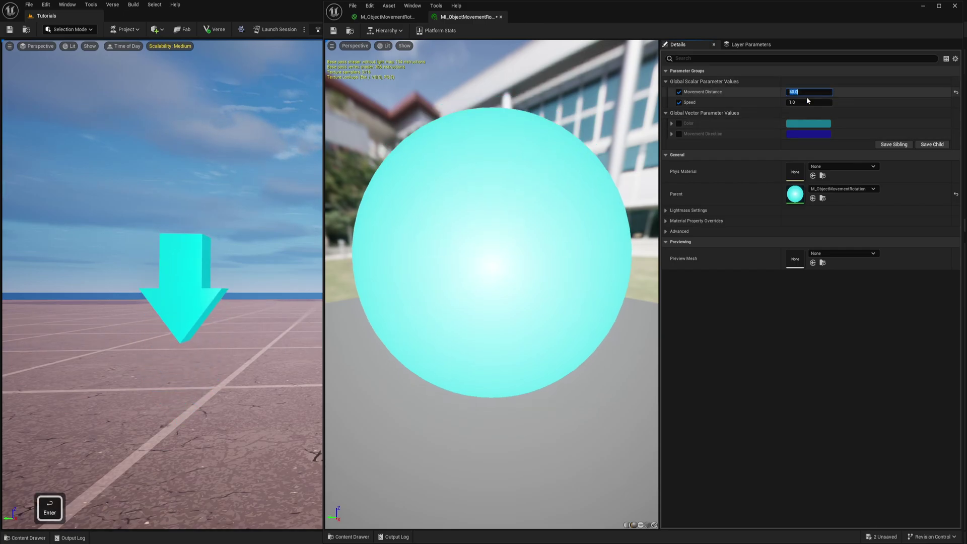
Try slower and faster Speed values on the material instance, and set Speed to 0.5
mouse_move(808, 103)
mouse_down()
mouse_move(785, 102)
mouse_move(812, 102)
mouse_up()
key(w)
right_drag(217, 329, 217, 370)
key(d)
key(s)
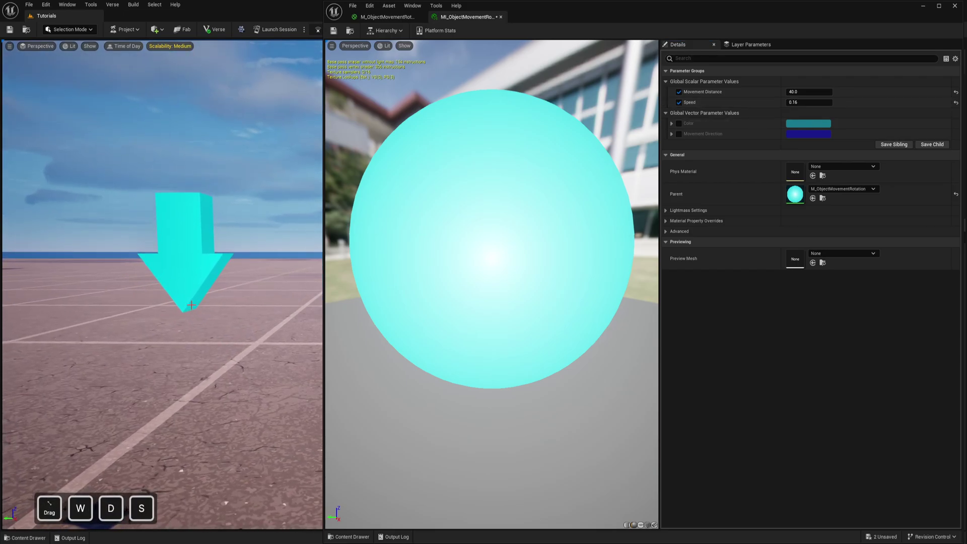
mouse_move(804, 102)
mouse_down()
mouse_move(846, 103)
mouse_move(804, 103)
mouse_up()
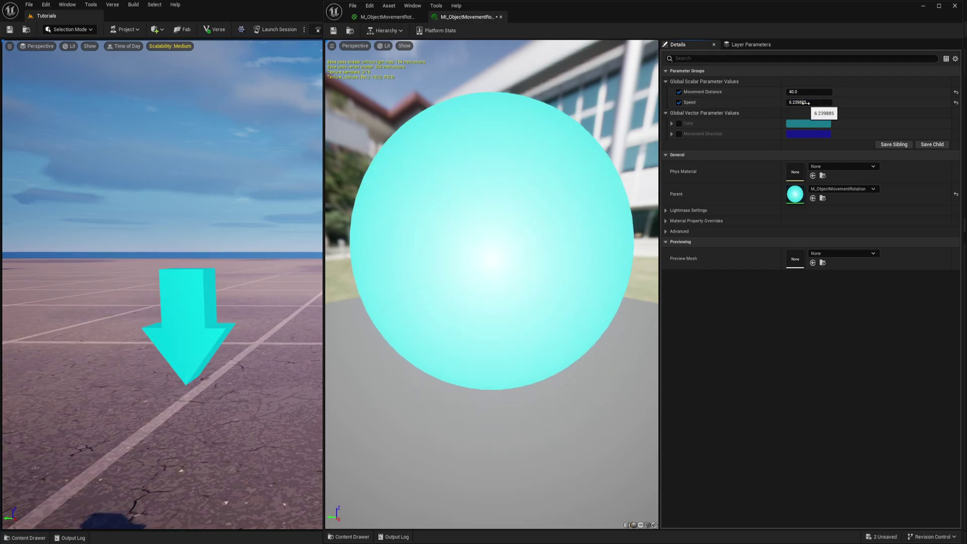
text(0.5)
key(Return)
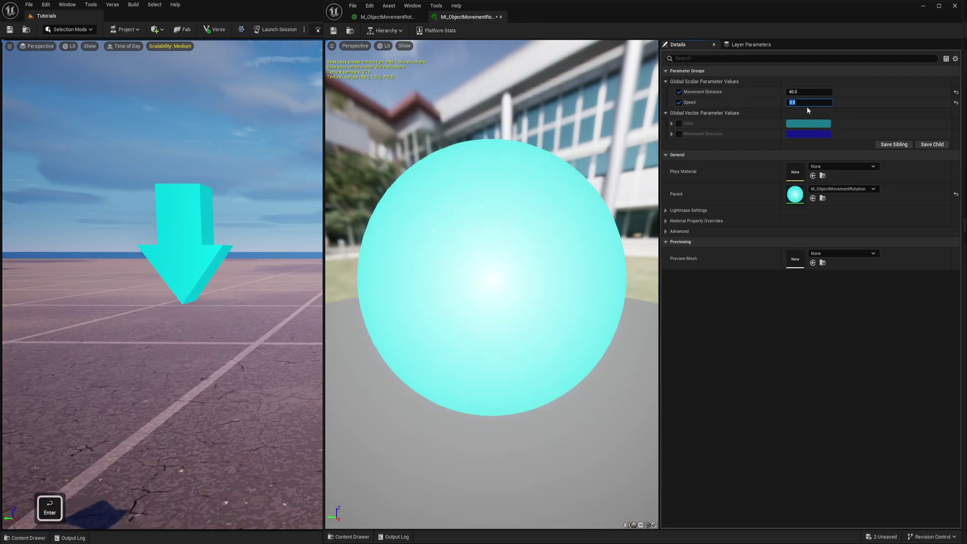
Enable the Movement Direction override and set its B component to 0 and G to 1
click(679, 133)
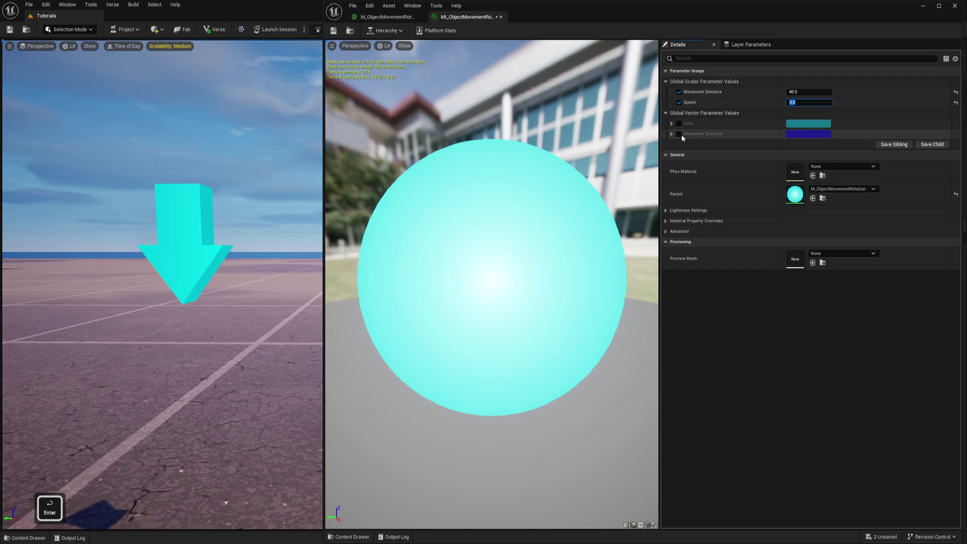
click(672, 133)
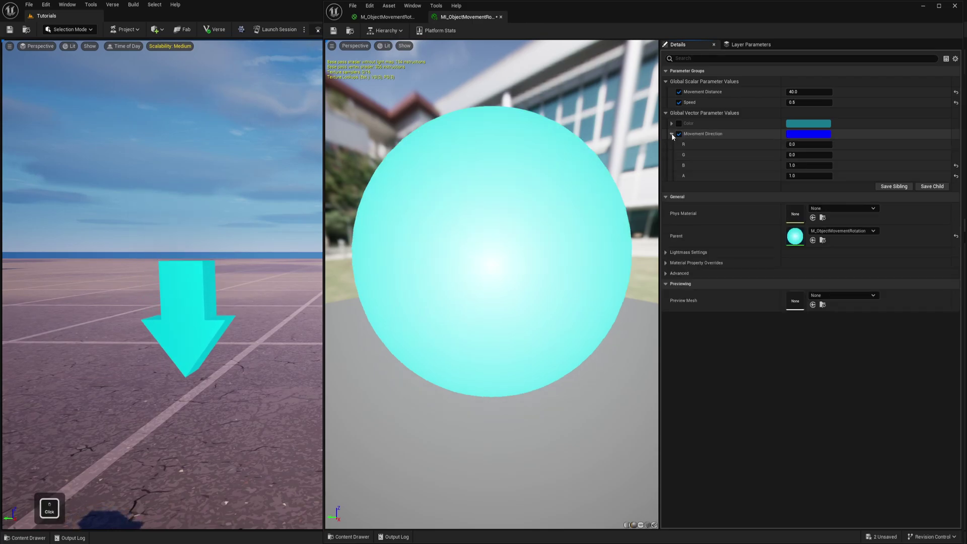
key(Return)
click(801, 154)
text(1)
key(Return)
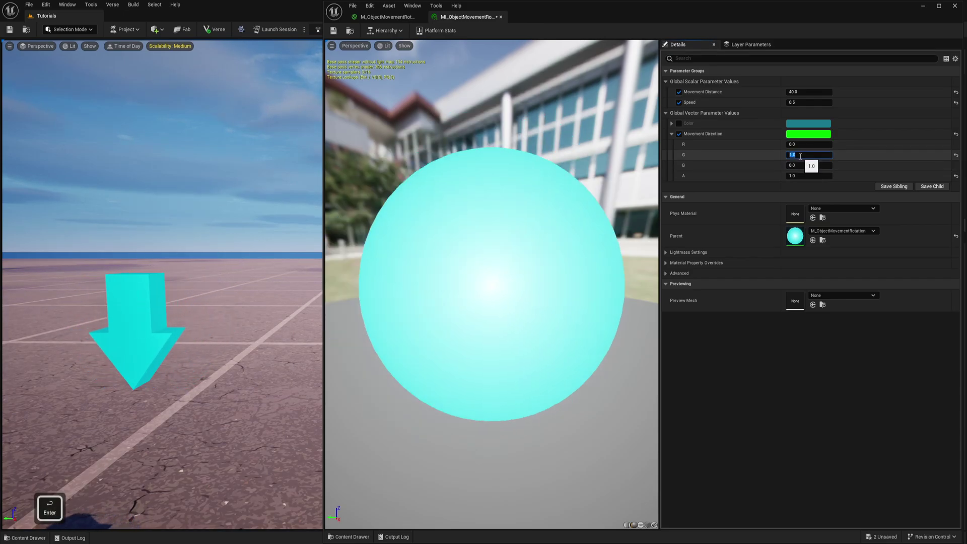
Set Movement Direction's G component to 0 and R to 1
text(0)
key(Return)
click(793, 145)
text(1)
key(Return)
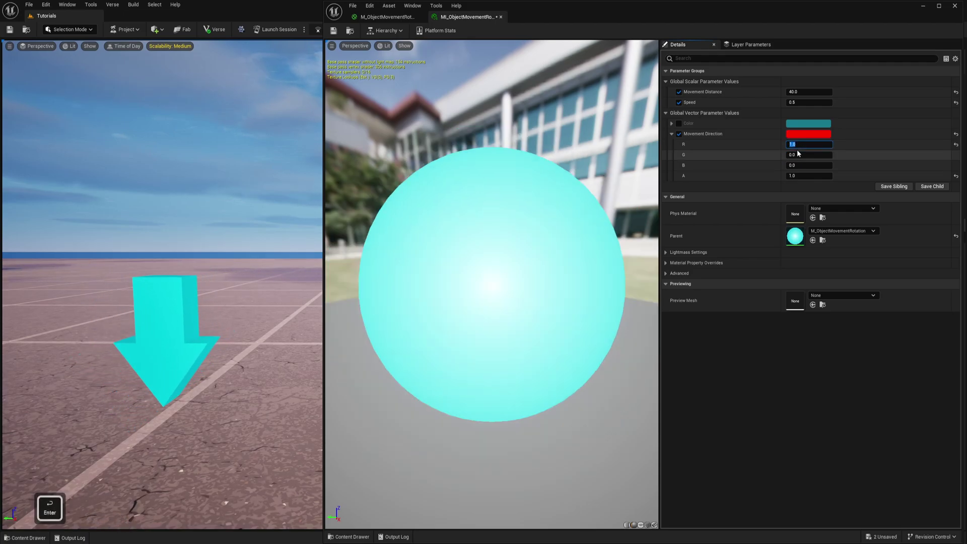
Set Movement Direction's R component to 0 and B to 1, and save the material instance
text(0)
key(Return)
click(806, 166)
text(1)
key(Return)
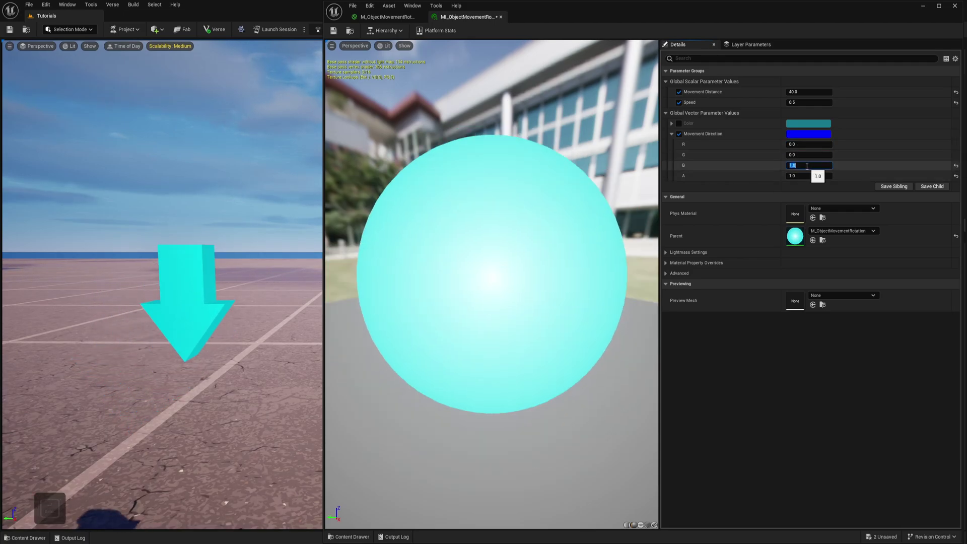
key(Return)
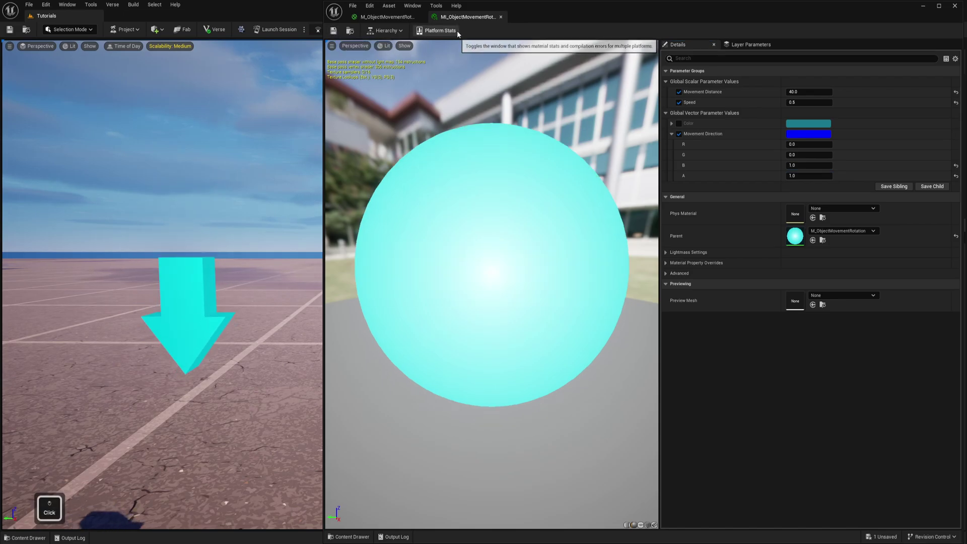
Group the movement nodes in M_ObjectMovementRotation under a comment named Movement, with its bubble shown when zoomed
click(396, 19)
click(570, 219)
right_drag(571, 219, 705, 190)
scroll(707, 190, down, 1)
drag(824, 227, 543, 353)
text(c)
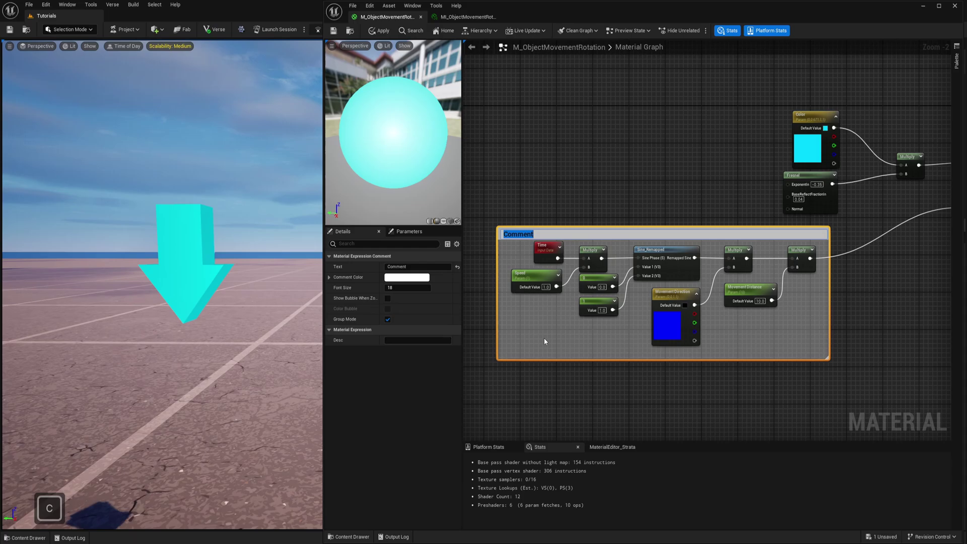
text(Movement)
key(Return)
click(387, 298)
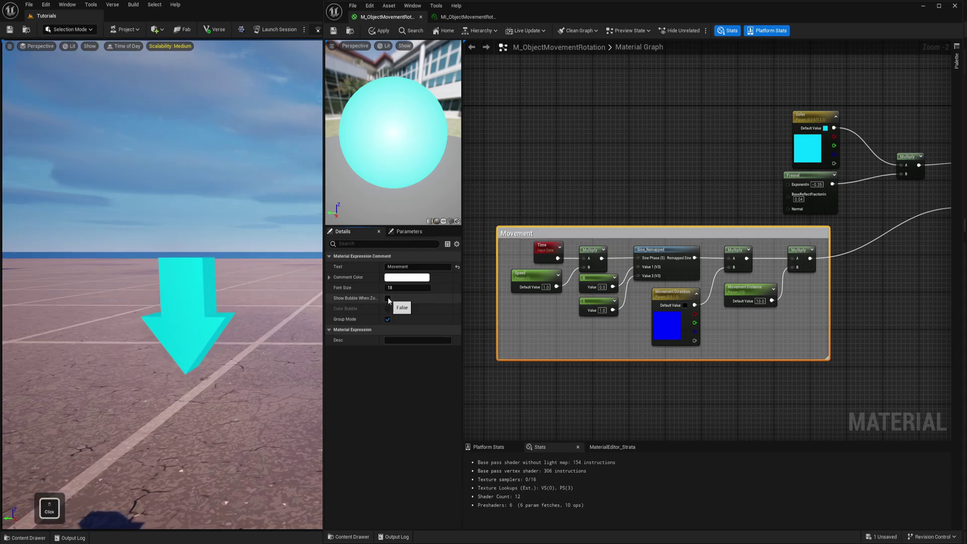
Move the Movement comment group away from the shading nodes and widen its box past the last Multiply
right_drag(667, 232, 727, 218)
drag(726, 218, 539, 223)
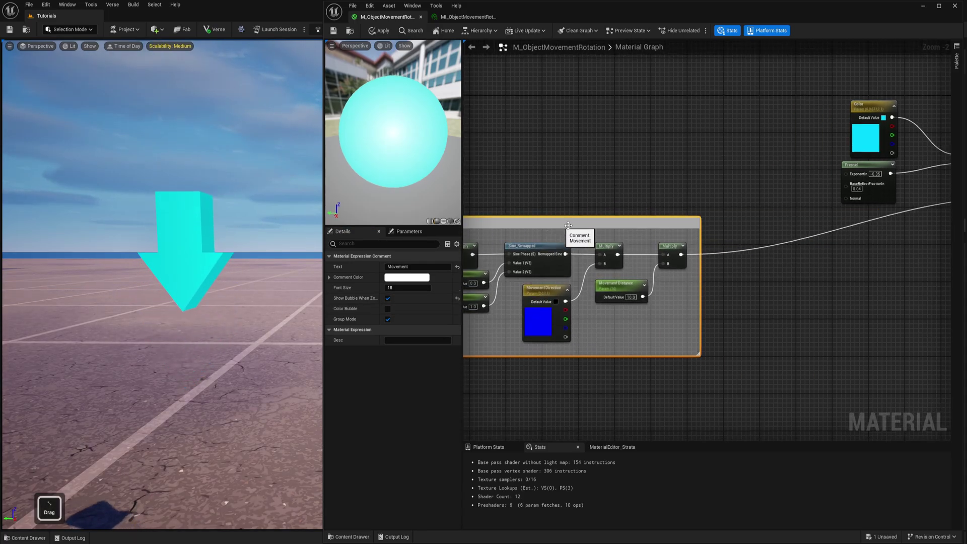
click(549, 175)
right_drag(549, 175, 675, 155)
drag(826, 211, 917, 211)
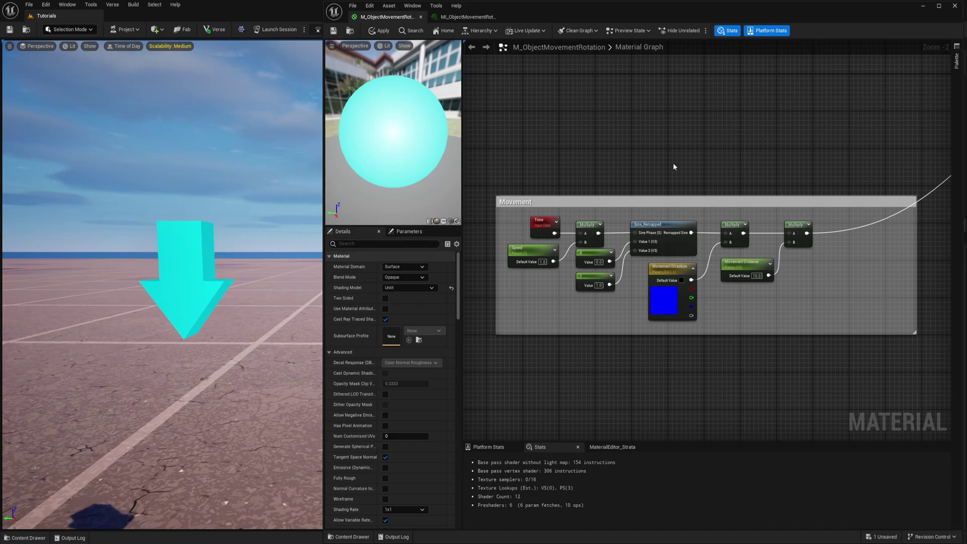
Shift the last two Multiply nodes, Movement Distance and Movement Direction further along to make room after Sine_Remapped
right_drag(674, 166, 679, 150)
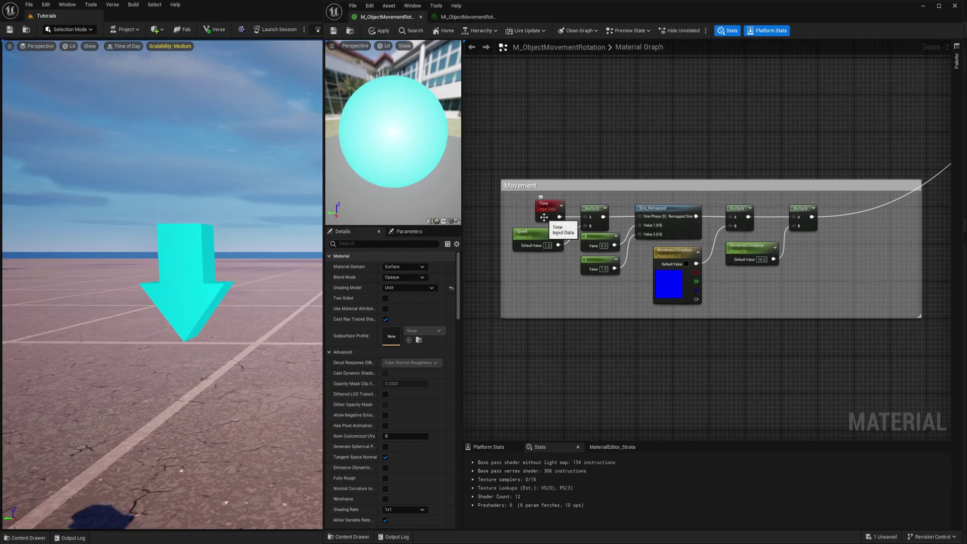
right_drag(621, 302, 611, 283)
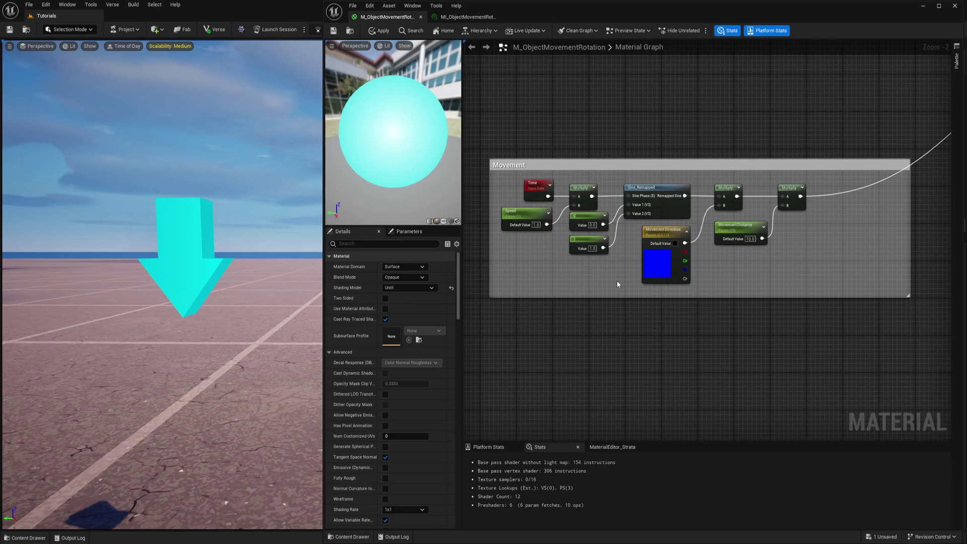
click(653, 188)
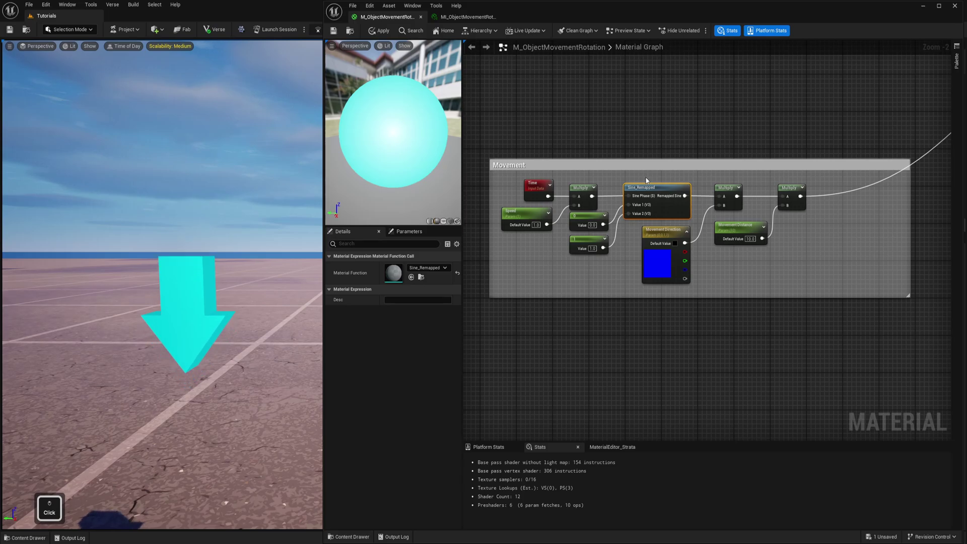
right_drag(734, 127, 666, 131)
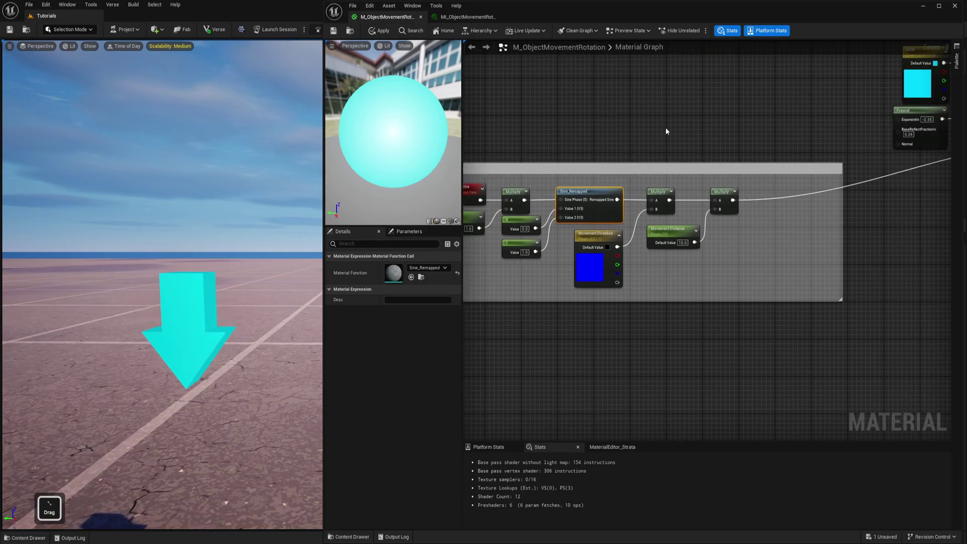
drag(652, 266, 725, 199)
drag(657, 194, 747, 194)
drag(597, 240, 675, 244)
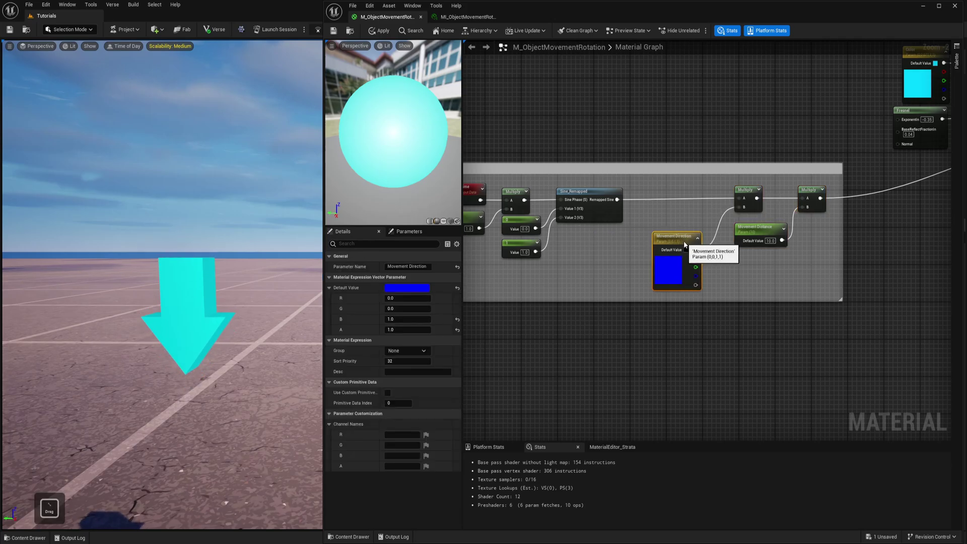
Insert a named reroute declaration called Sine Time between Sine_Remapped and the next Multiply, and move Movement Direction up below it
drag(617, 200, 661, 212)
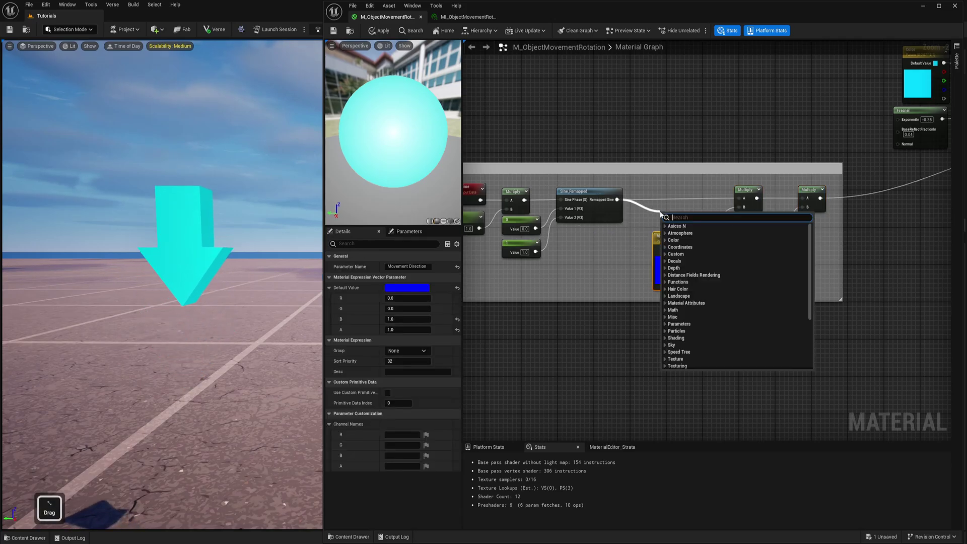
text(rer)
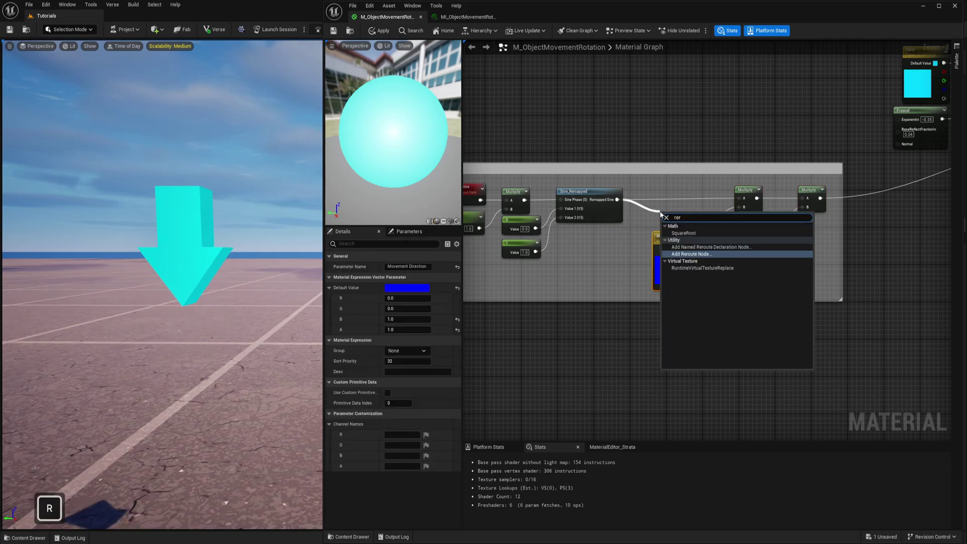
click(691, 247)
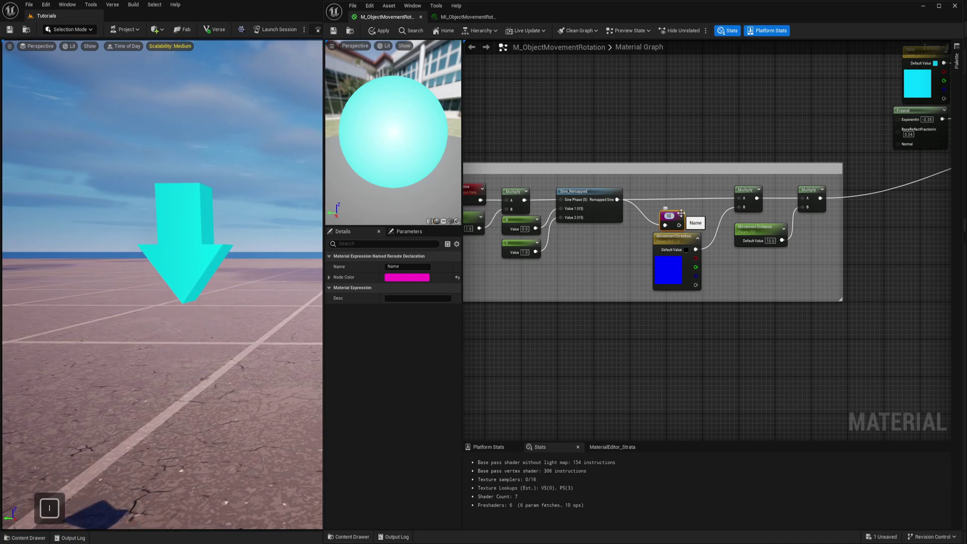
drag(681, 212, 741, 199)
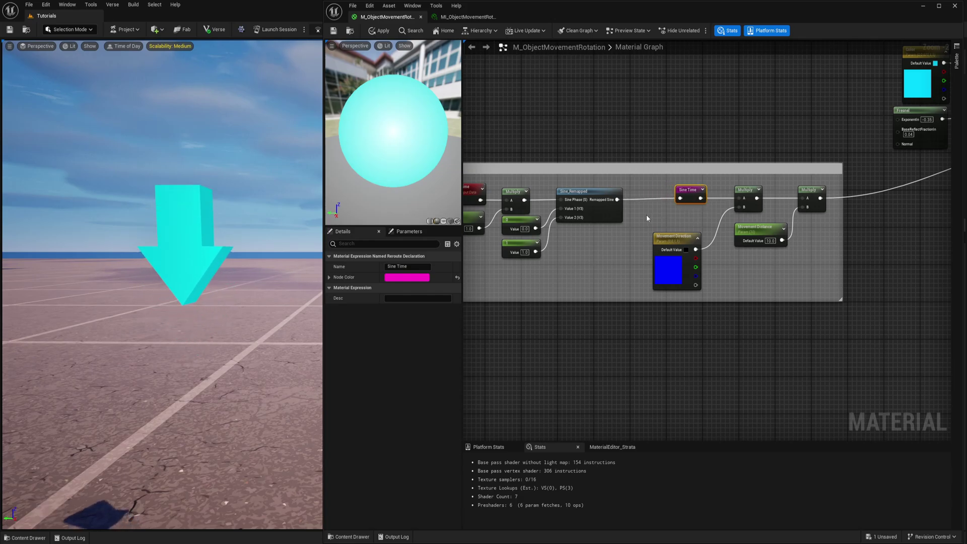
drag(691, 236, 696, 222)
Make room around Sine_Remapped and its two constants, and insert a named reroute declaration called Time after the first Multiply
right_drag(497, 197, 547, 198)
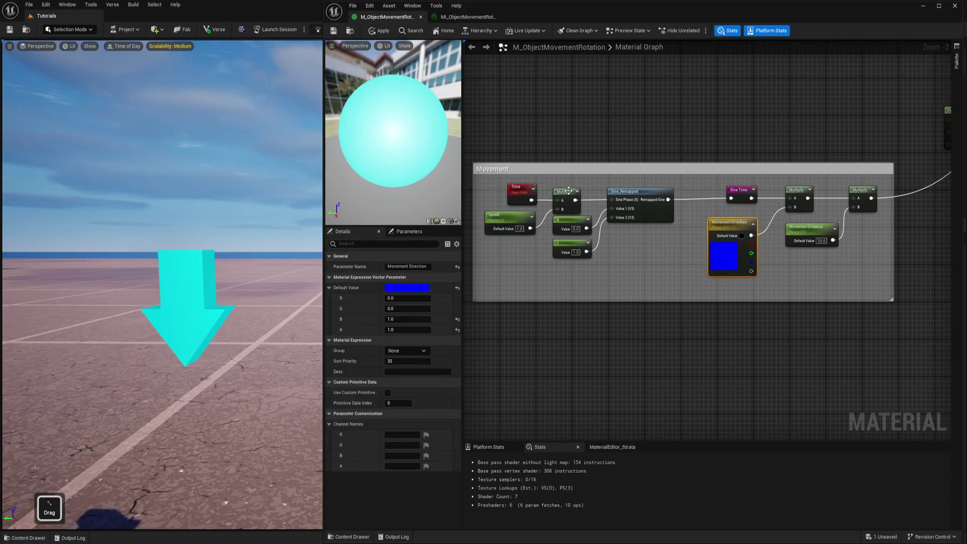
drag(636, 193, 665, 190)
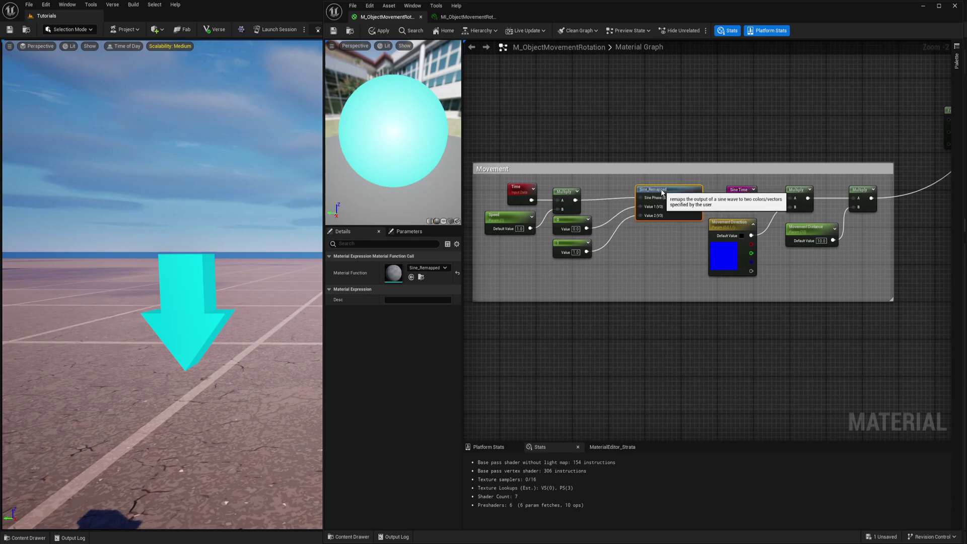
drag(604, 264, 612, 239)
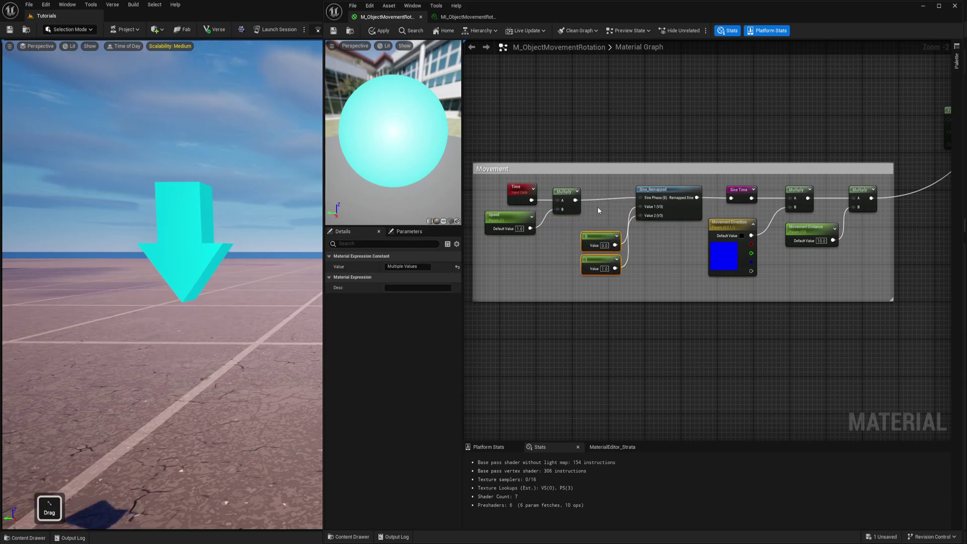
text(er)
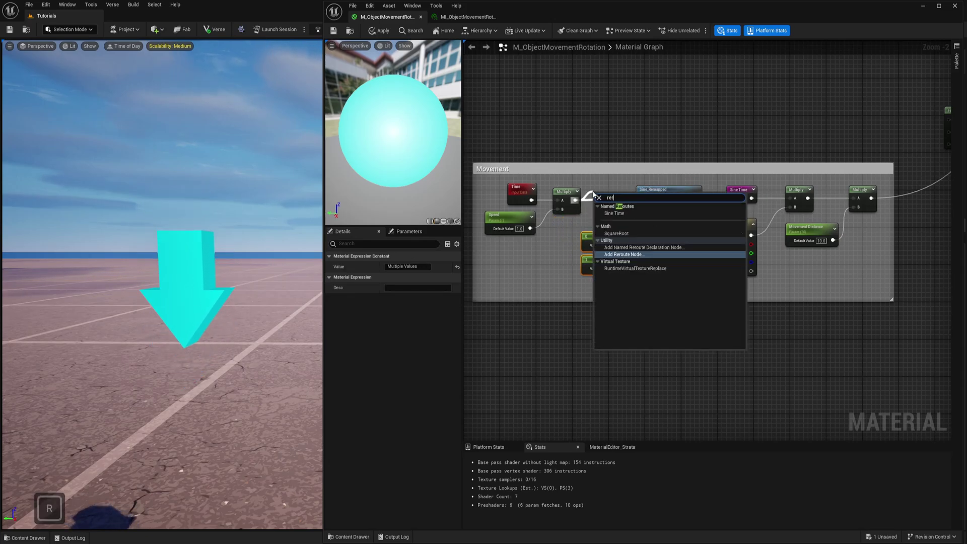
key(Return)
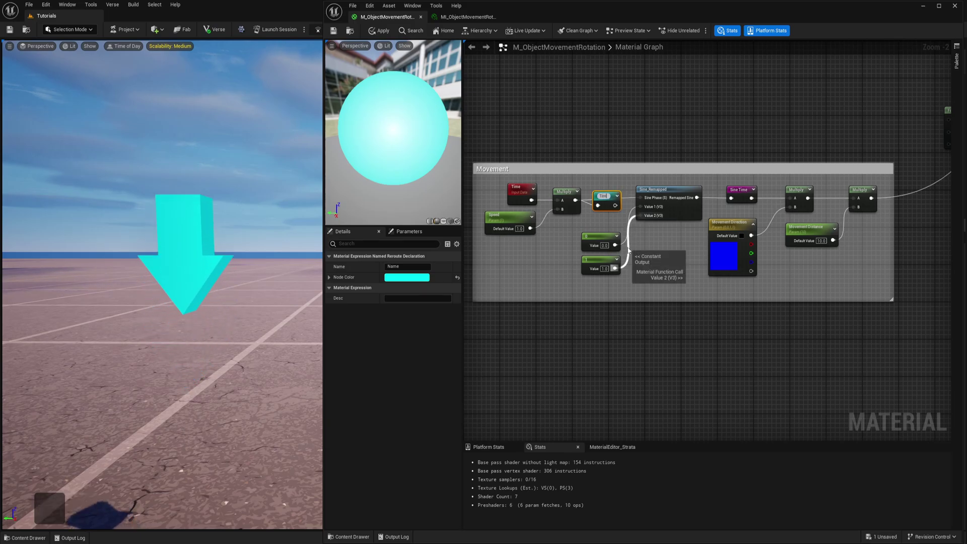
drag(610, 204, 640, 198)
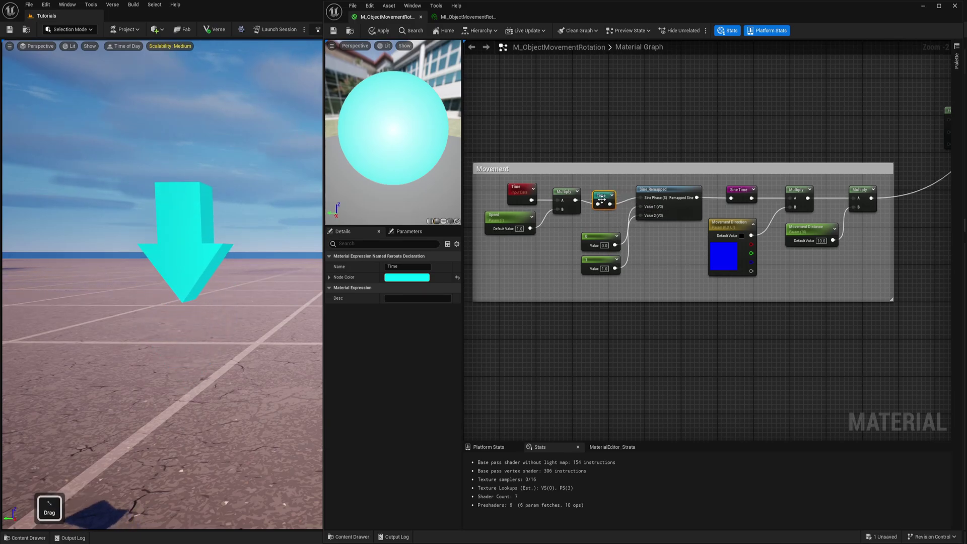
Add a RotateAboutAxis node in the empty area below the Movement comment
right_drag(616, 354, 602, 274)
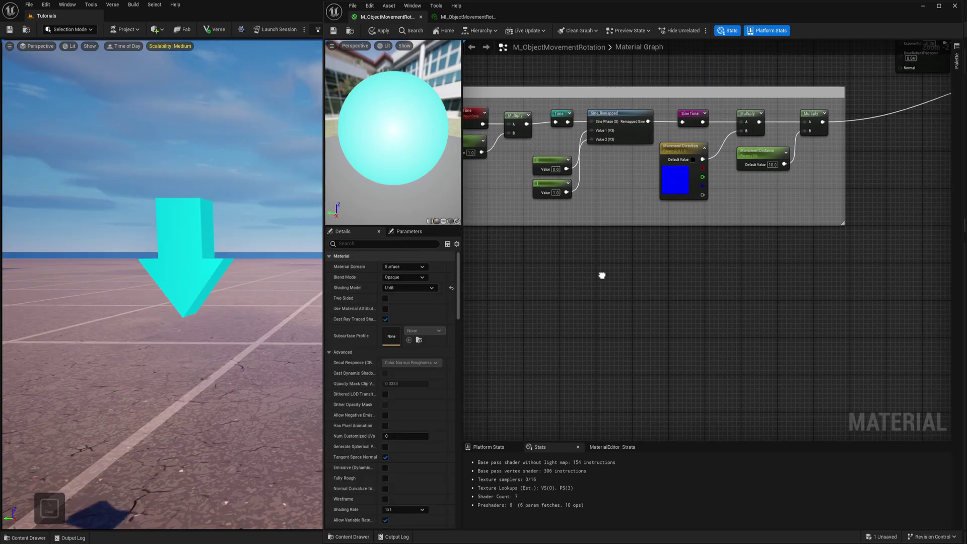
right_click(621, 282)
text(rota)
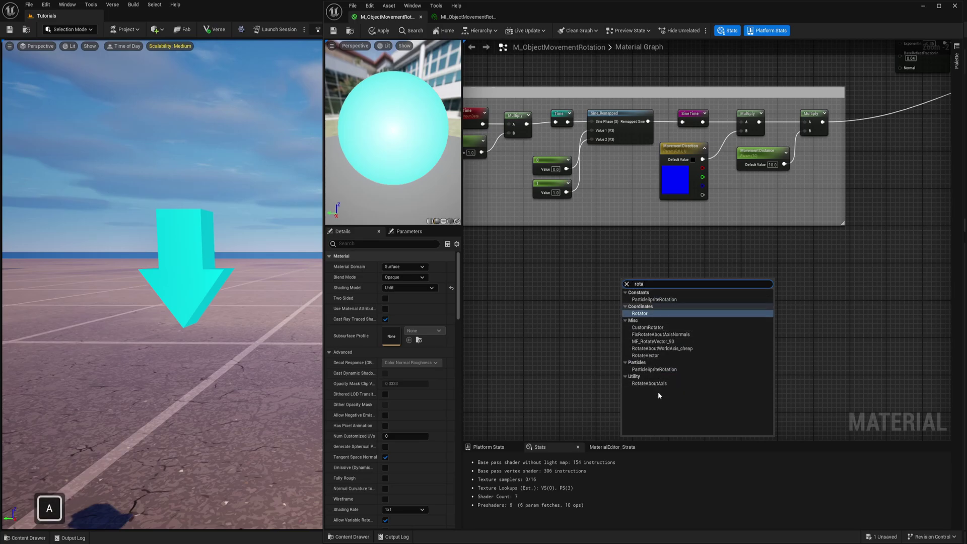
click(670, 384)
drag(656, 280, 821, 281)
click(667, 344)
right_drag(667, 345, 674, 314)
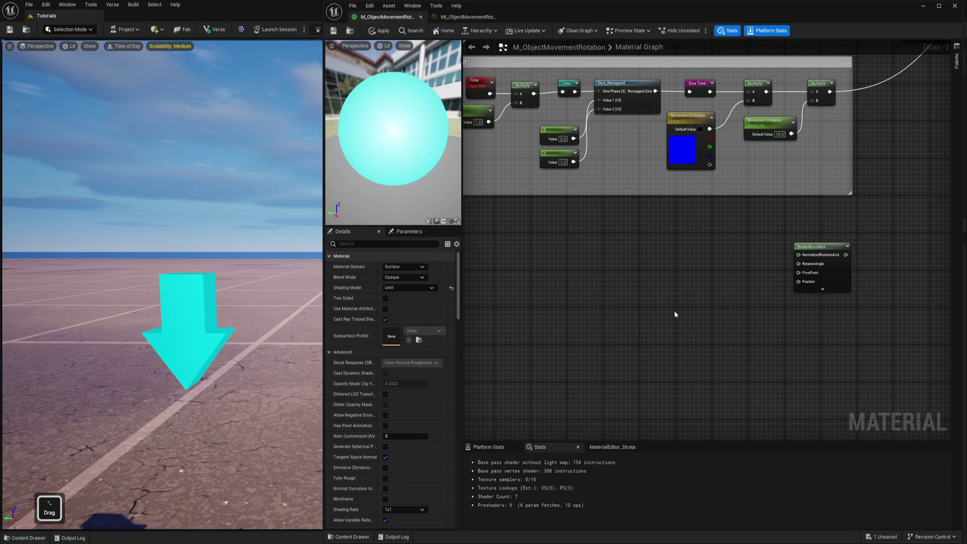
Create a three-component constant beside RotateAboutAxis and convert it to a vector parameter named Rotation Axis
scroll(675, 302, up, 3)
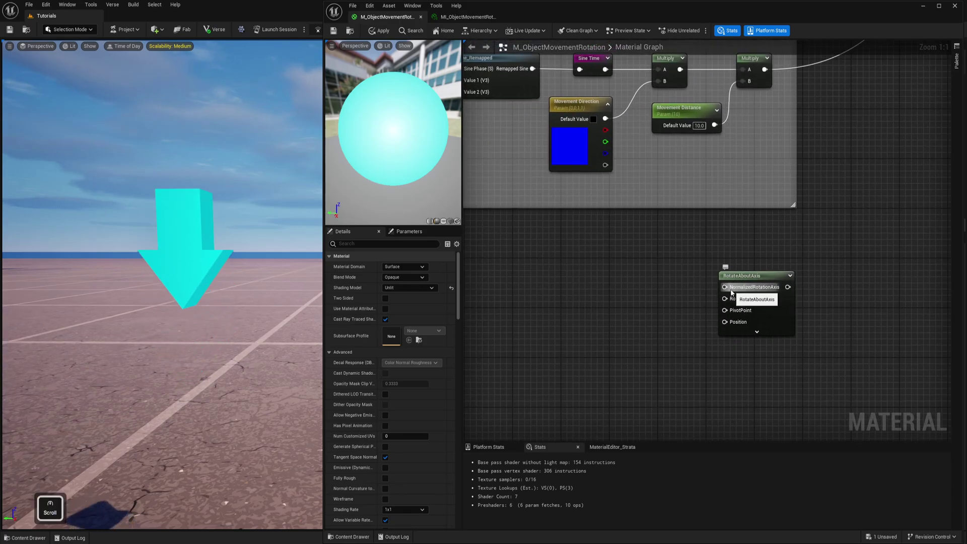
right_drag(596, 288, 657, 289)
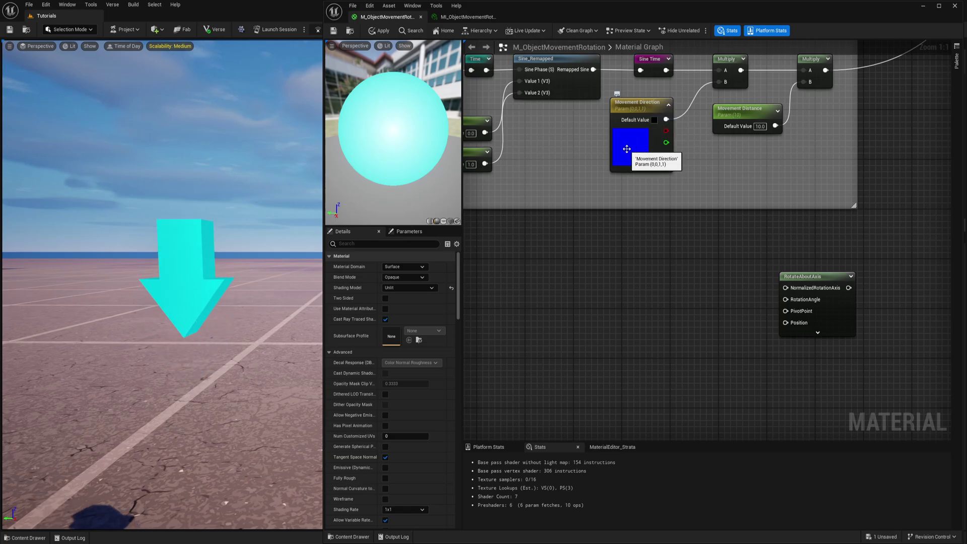
right_drag(581, 300, 548, 301)
click(548, 301)
drag(584, 299, 579, 262)
right_click(579, 263)
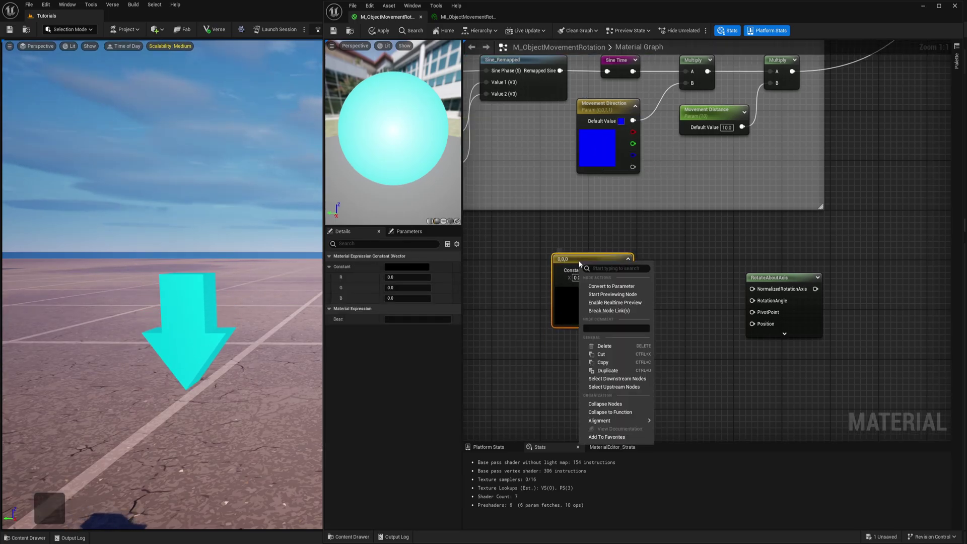
click(611, 286)
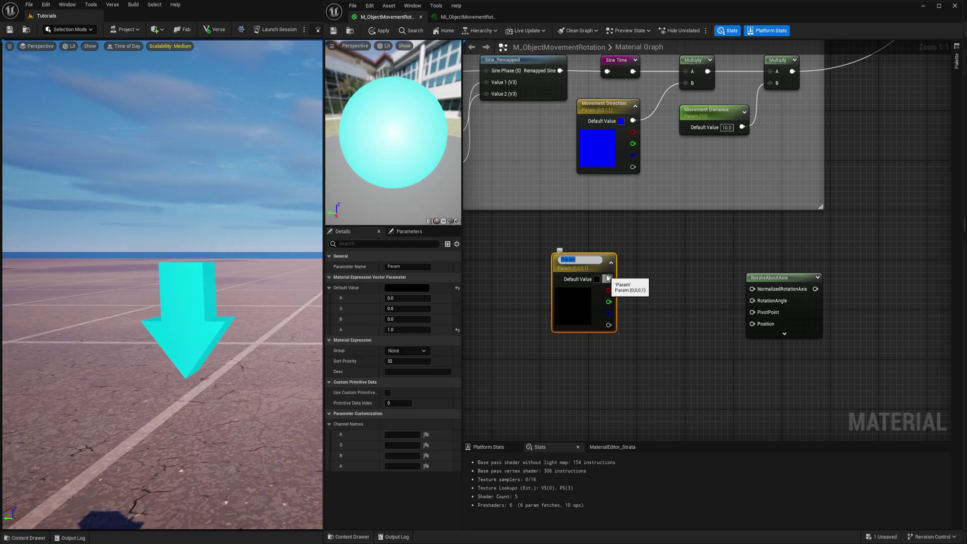
text(Rotation)
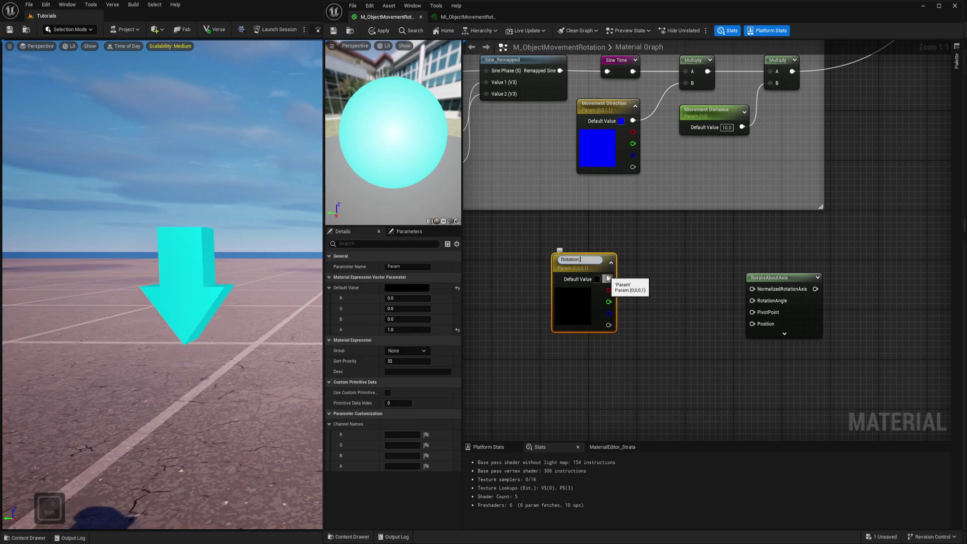
text( Axis)
key(Return)
drag(617, 292, 630, 291)
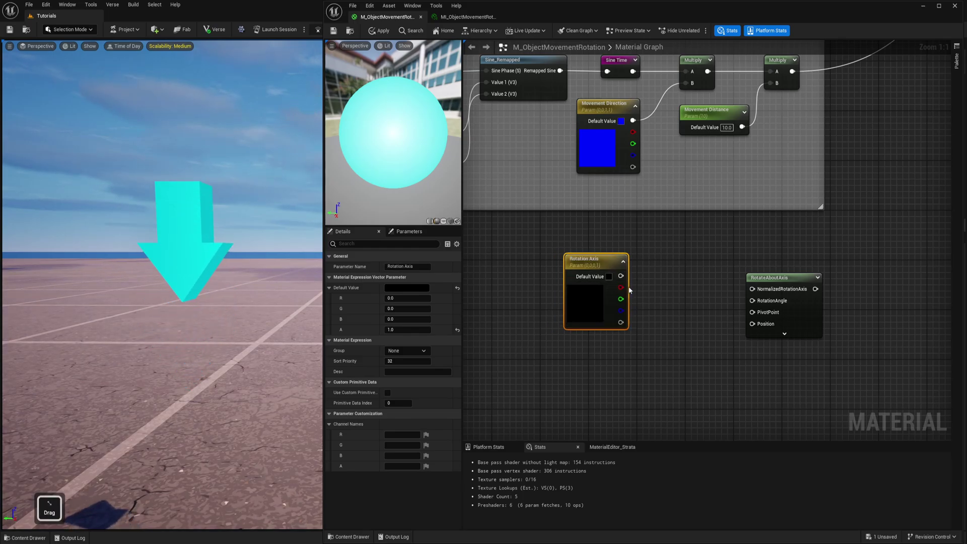
Set the Rotation Axis parameter's default B component to 1
click(407, 319)
text(1)
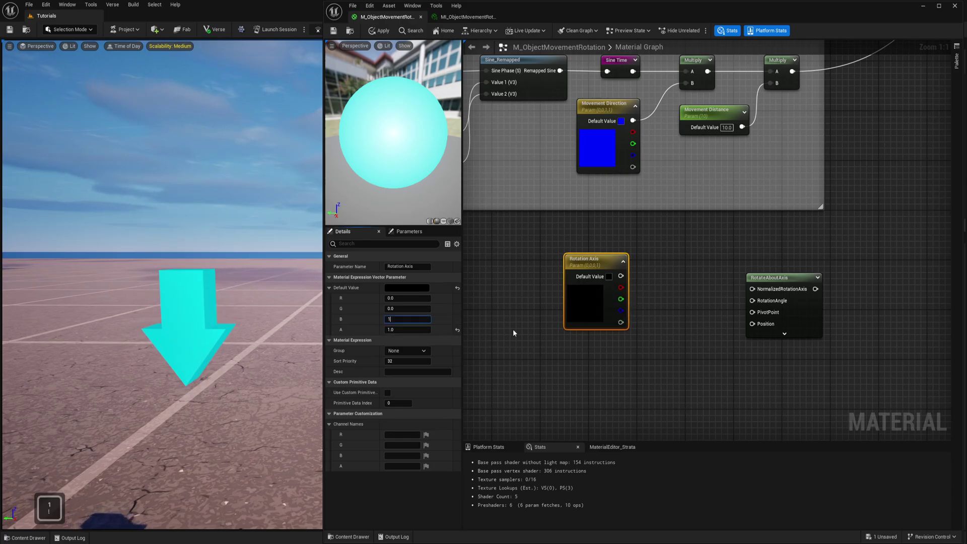
click(513, 333)
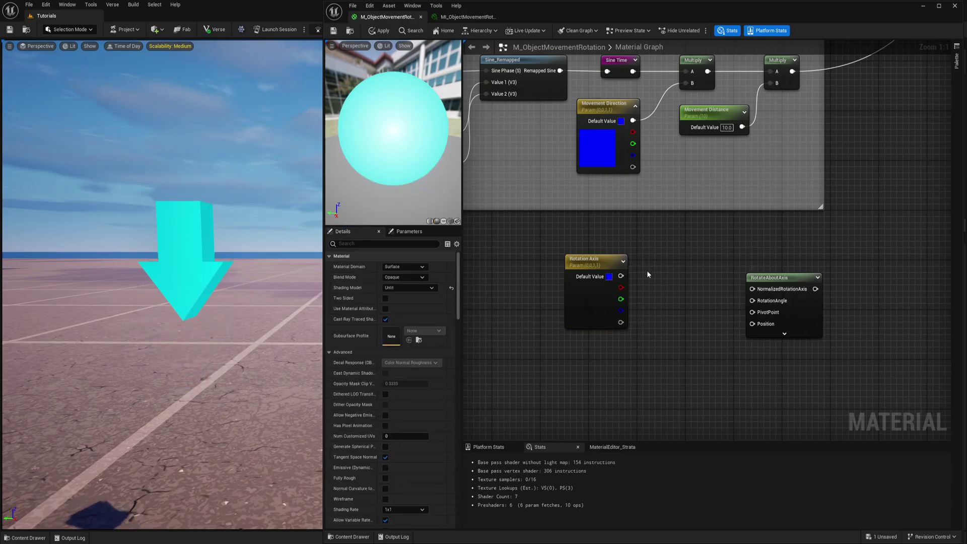
Connect Rotation Axis through a Normalize node to RotateAboutAxis's NormalizedRotationAxis input, and place the two nodes neatly in line
drag(620, 276, 752, 289)
text(norm)
click(685, 294)
drag(541, 245, 676, 245)
click(672, 331)
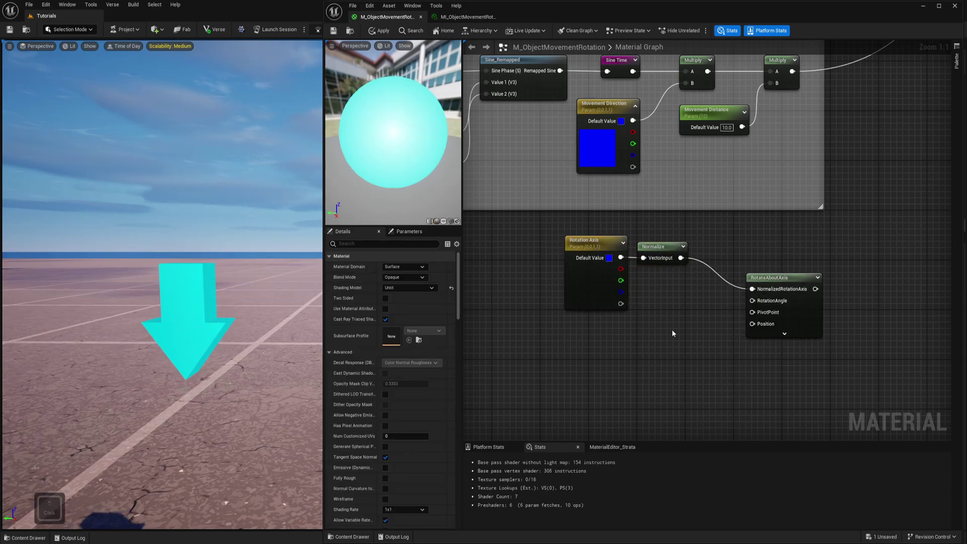
Place the named reroutes Time and Sine Time below Rotation Axis, with Sine Time under Time
right_drag(672, 329, 670, 313)
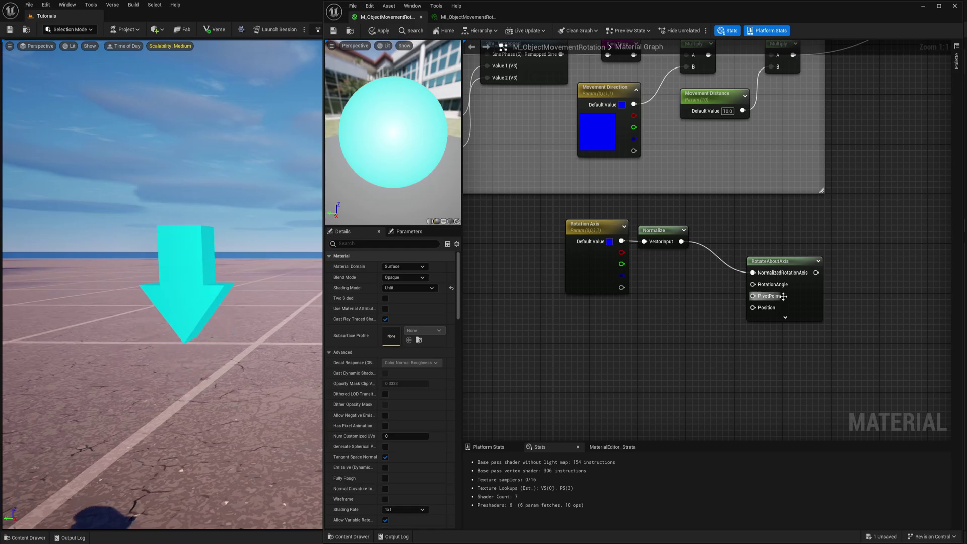
right_drag(633, 340, 621, 267)
right_click(562, 326)
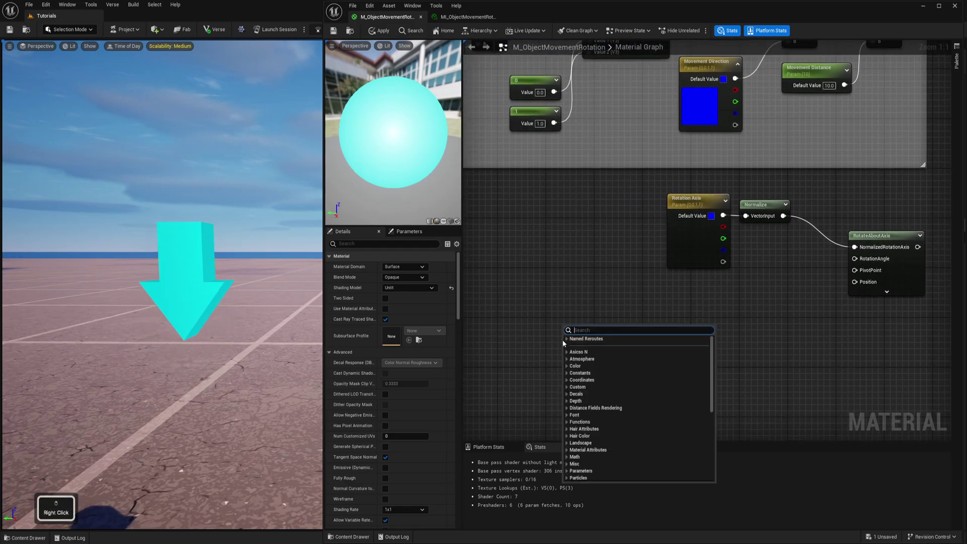
text(time)
key(Return)
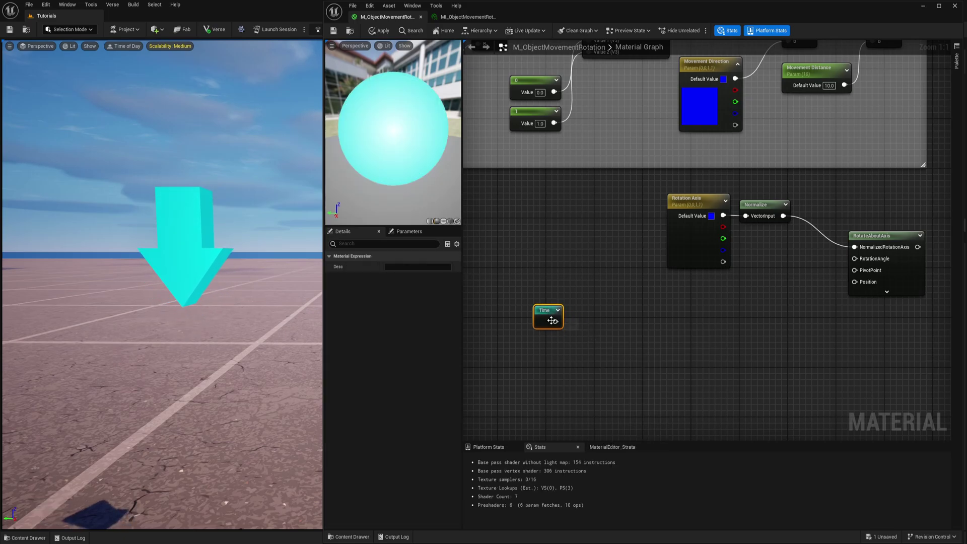
right_click(572, 347)
click(576, 359)
click(593, 367)
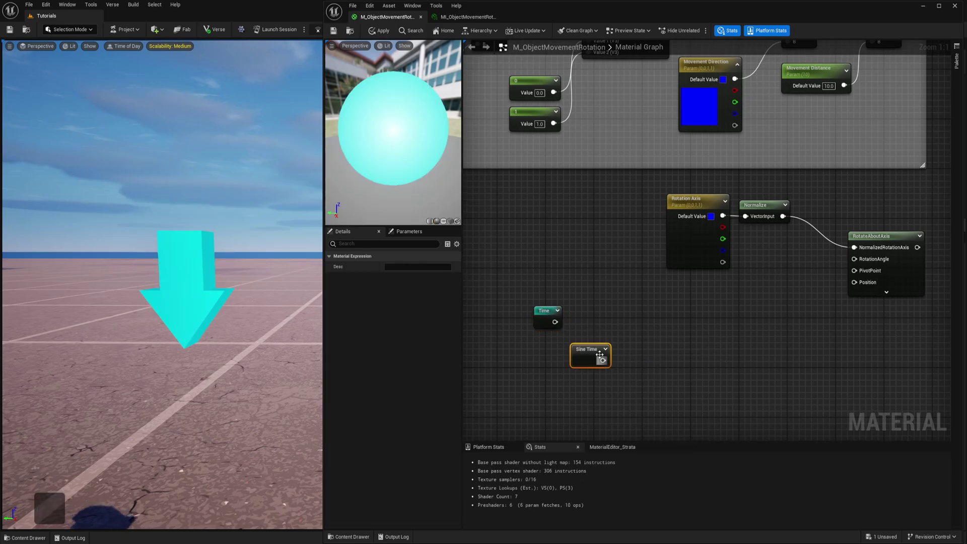
drag(593, 352, 555, 369)
click(550, 336)
Add a Frac node fed by the Time reroute and align it with Time
drag(554, 321, 582, 320)
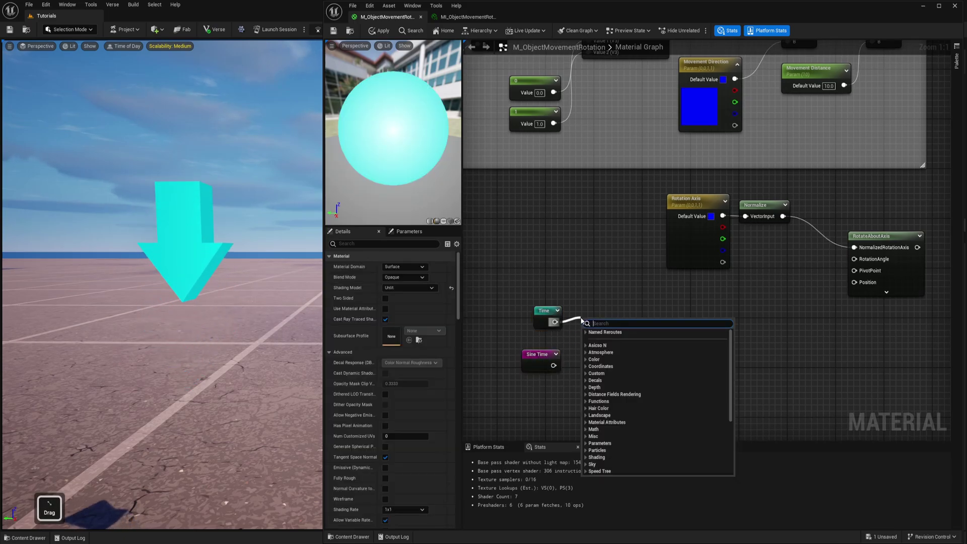
text(frac)
click(603, 341)
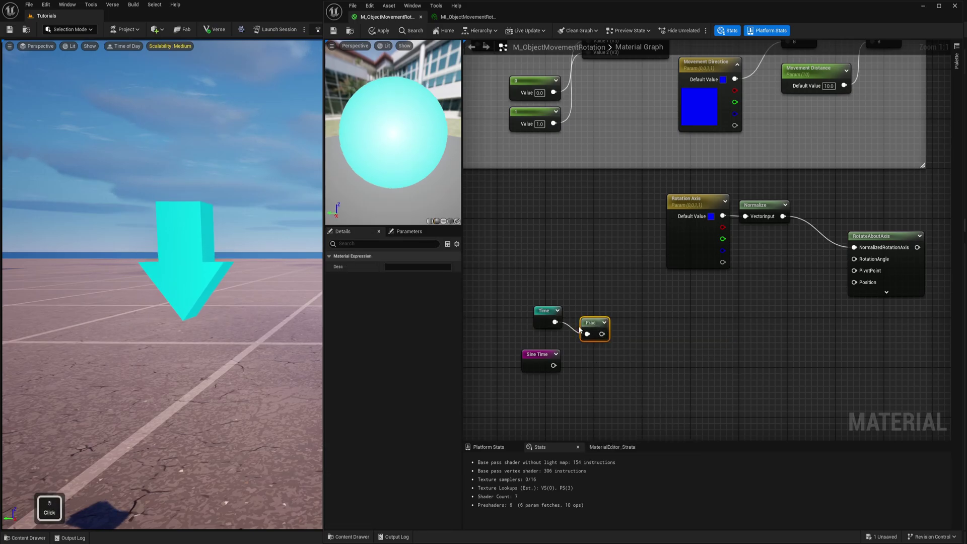
click(582, 291)
right_drag(590, 285, 587, 299)
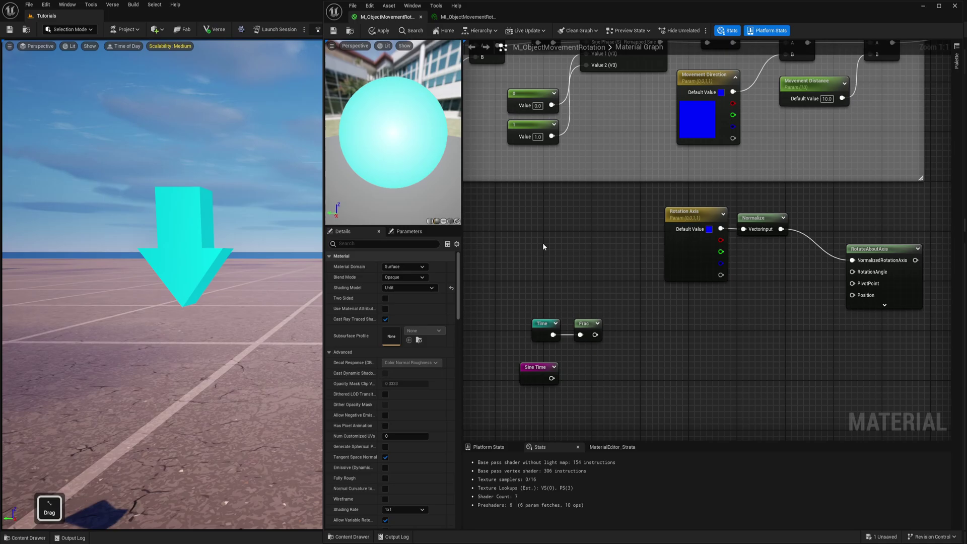
click(589, 324)
click(661, 323)
Add a static switch parameter named Enable Continous Rotation and connect Frac to its True input
right_drag(661, 322, 628, 302)
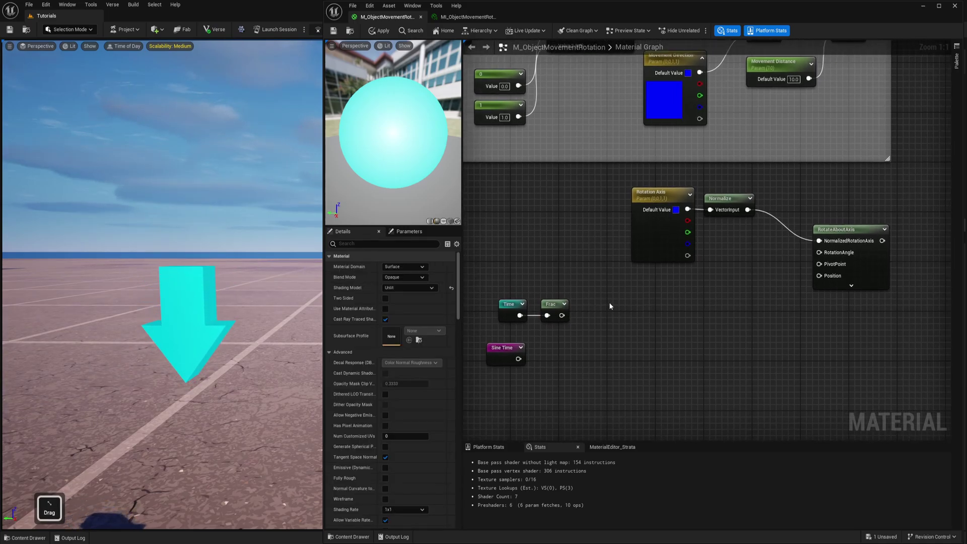
right_click(610, 304)
text(stati)
click(644, 373)
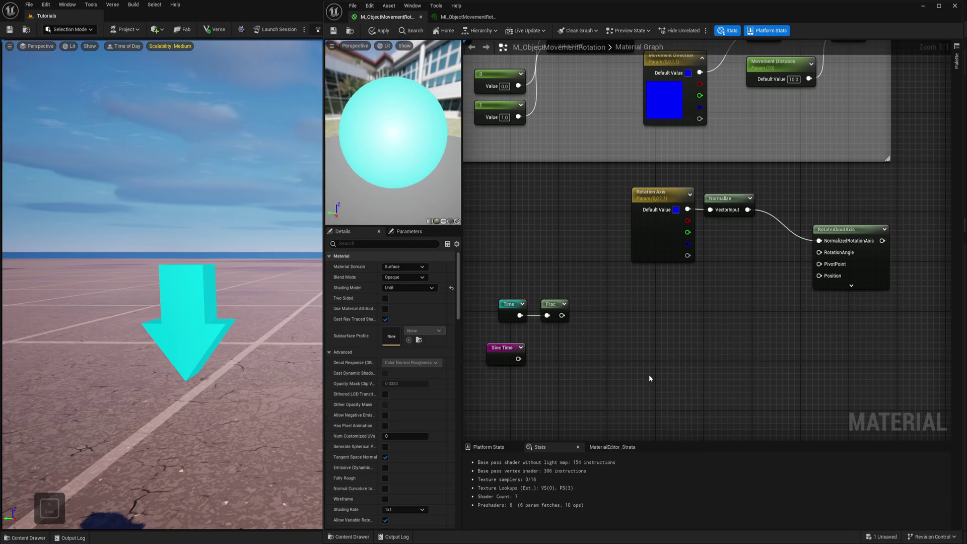
text(Enable)
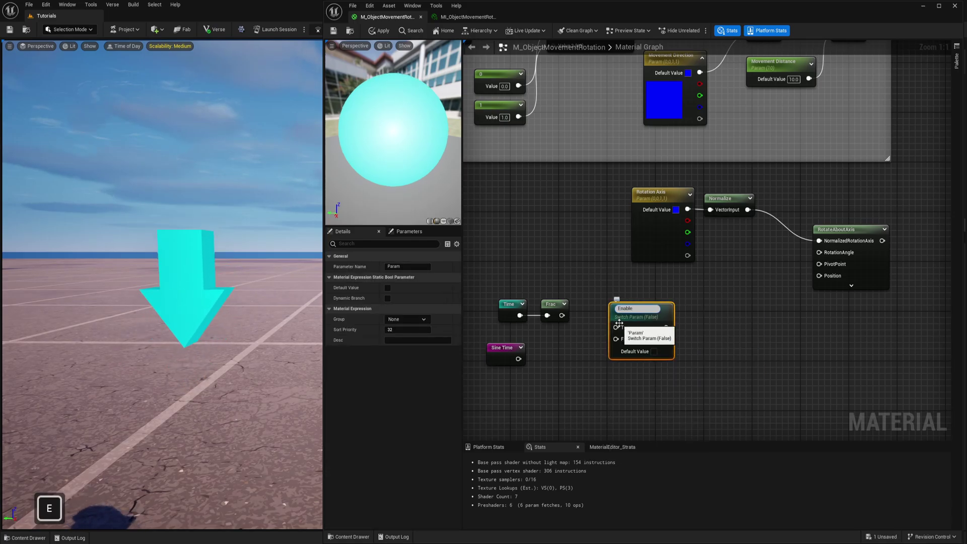
text( Continous Rotation)
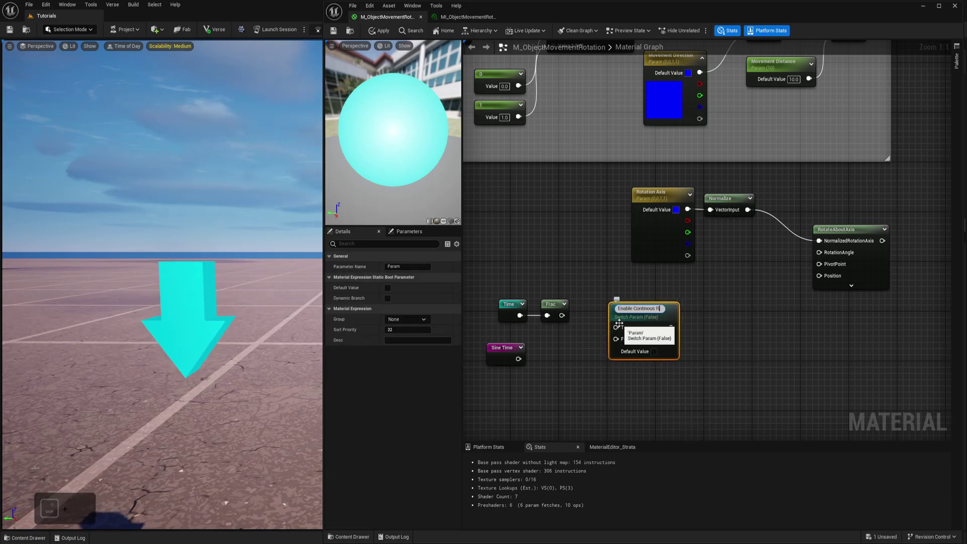
key(Return)
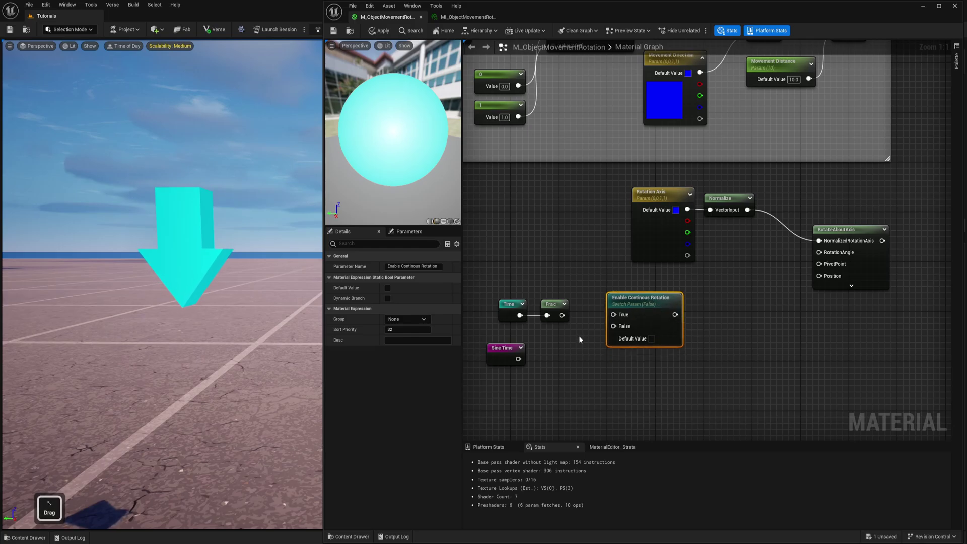
drag(561, 316, 613, 315)
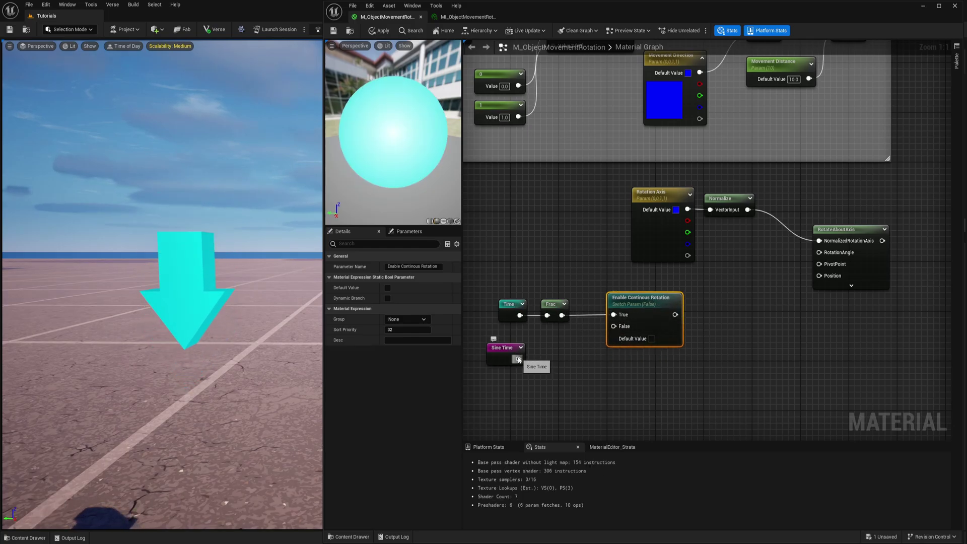
Connect the Sine Time reroute to the False input of Enable Continous Rotation and place the nodes closer together
drag(518, 359, 545, 342)
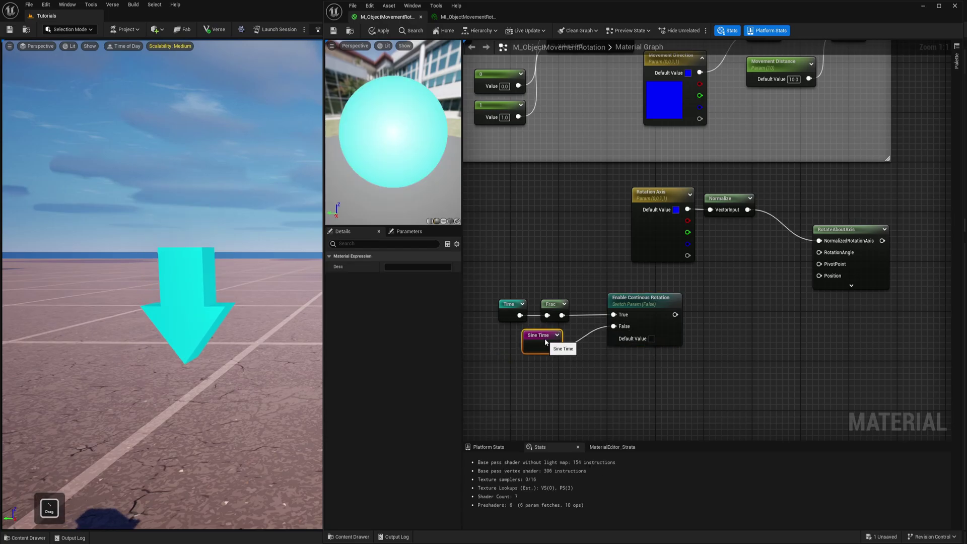
drag(650, 312, 626, 313)
click(692, 331)
right_drag(692, 331, 675, 339)
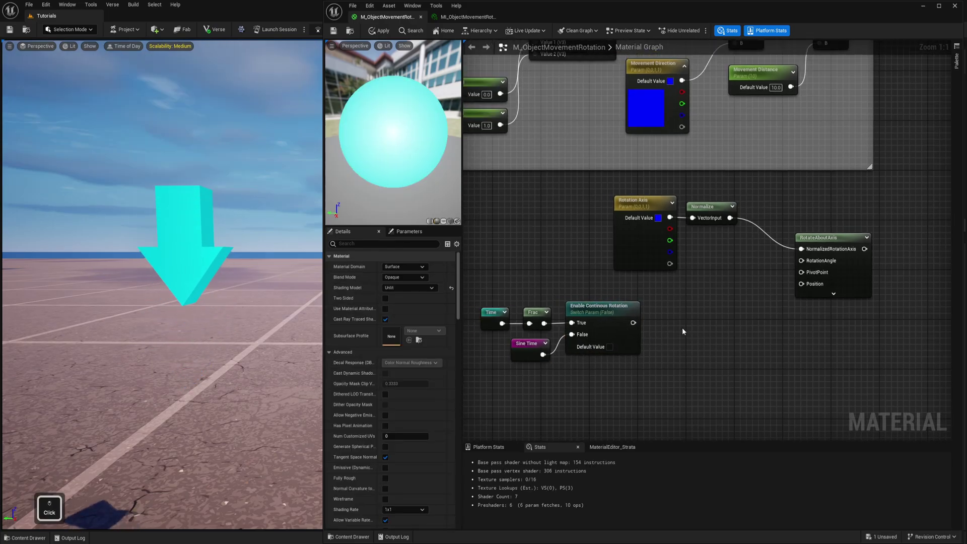
Add a Divide node fed by the Enable Continous Rotation switch and set its B value to 10
key(d)
click(680, 319)
drag(632, 323, 684, 332)
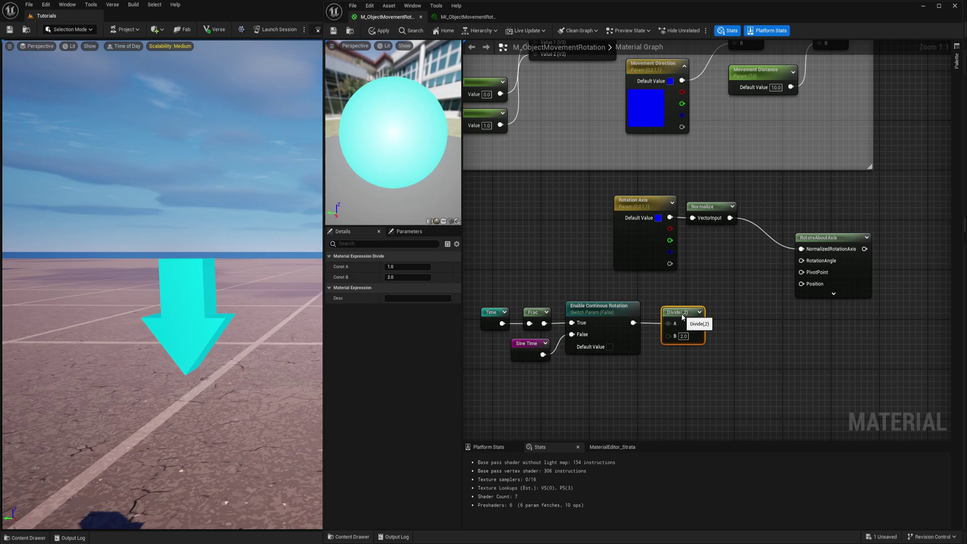
click(679, 336)
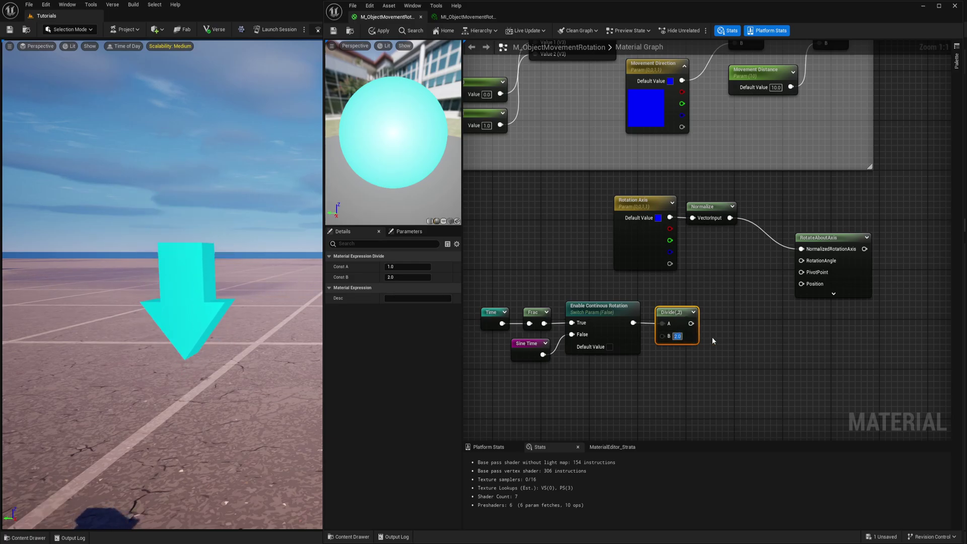
text(10)
key(Return)
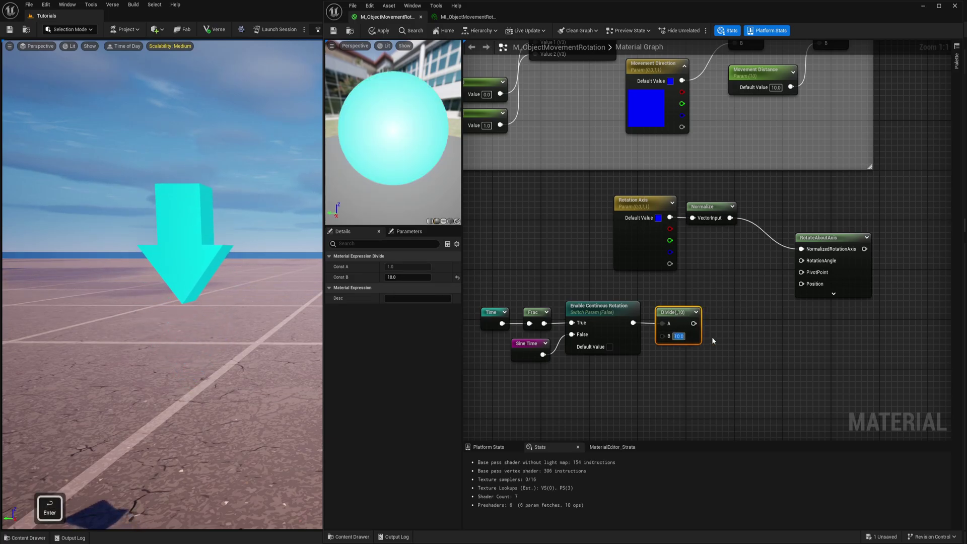
click(669, 382)
Review how Time and Speed drive the Movement section and how the Divide node fits into the rotation chain
right_drag(637, 368, 769, 401)
right_drag(576, 262, 604, 320)
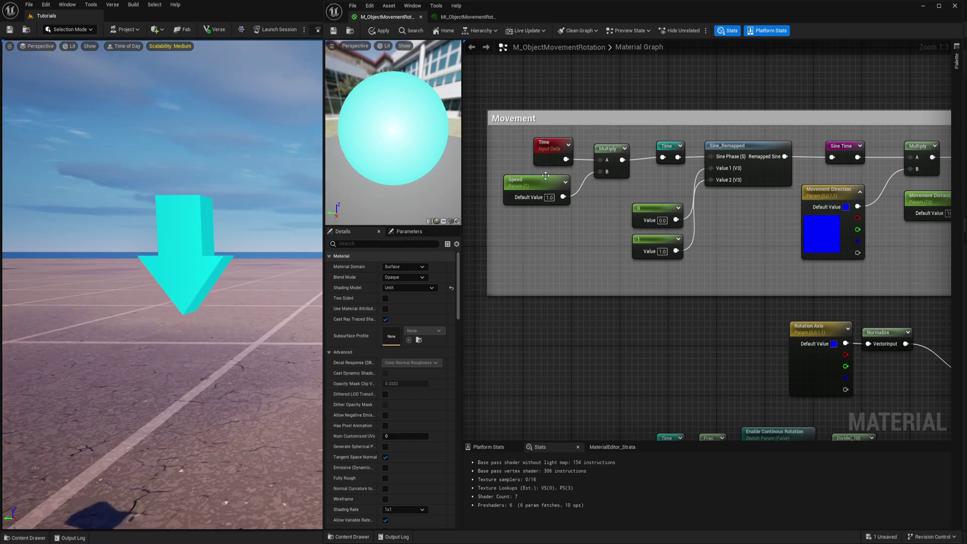
click(609, 163)
click(621, 192)
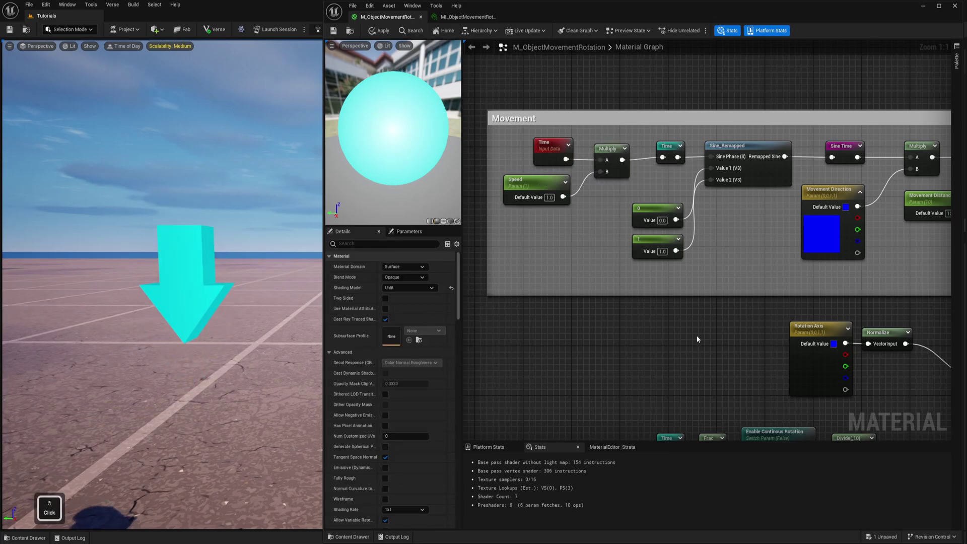
right_drag(621, 193, 758, 310)
right_drag(602, 349, 662, 348)
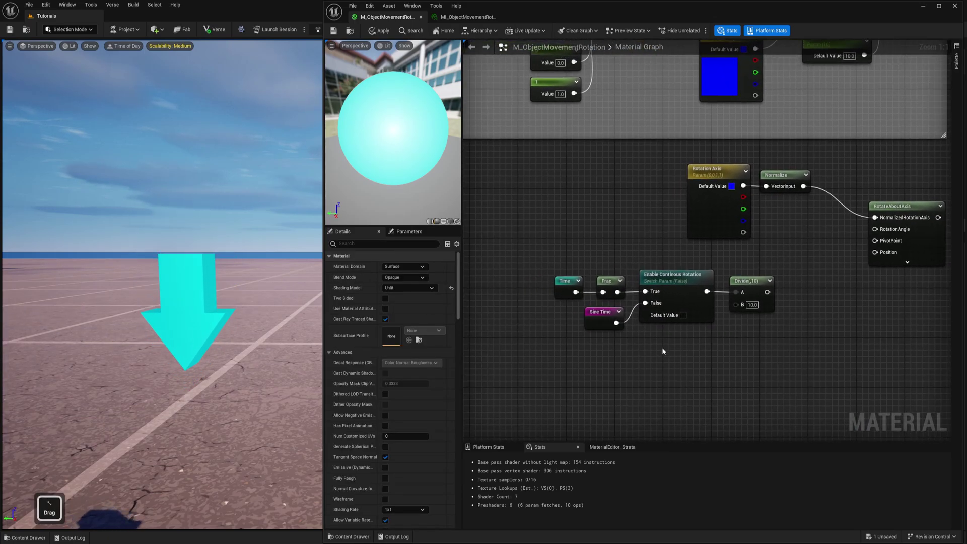
click(745, 282)
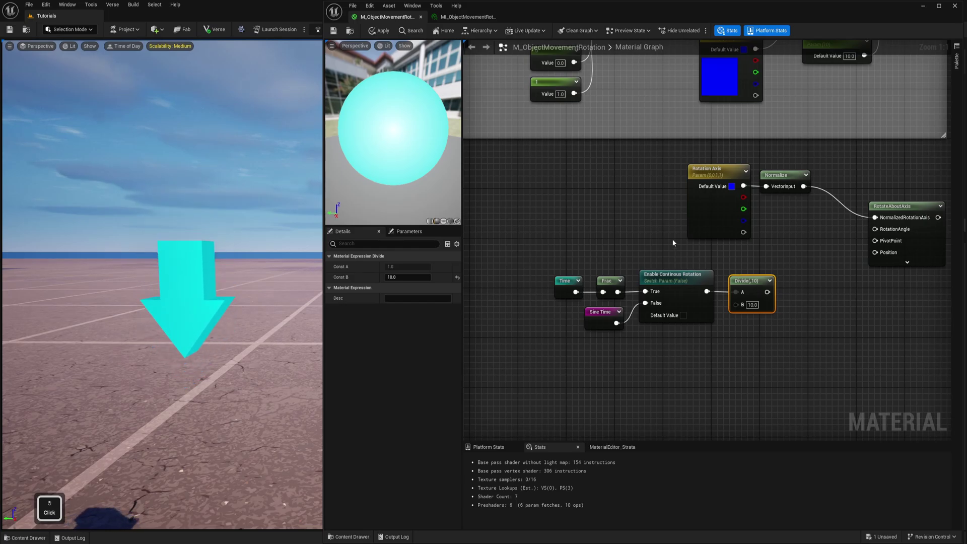
right_drag(611, 194, 607, 255)
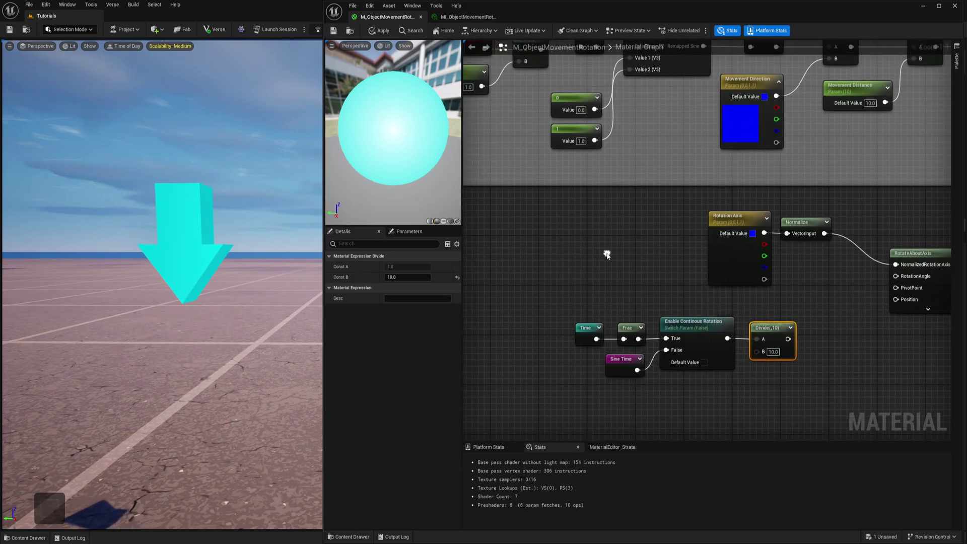
Add a Multiply node fed by Divide, and create a scalar parameter named Rotation Angle beneath it
right_drag(722, 334, 636, 321)
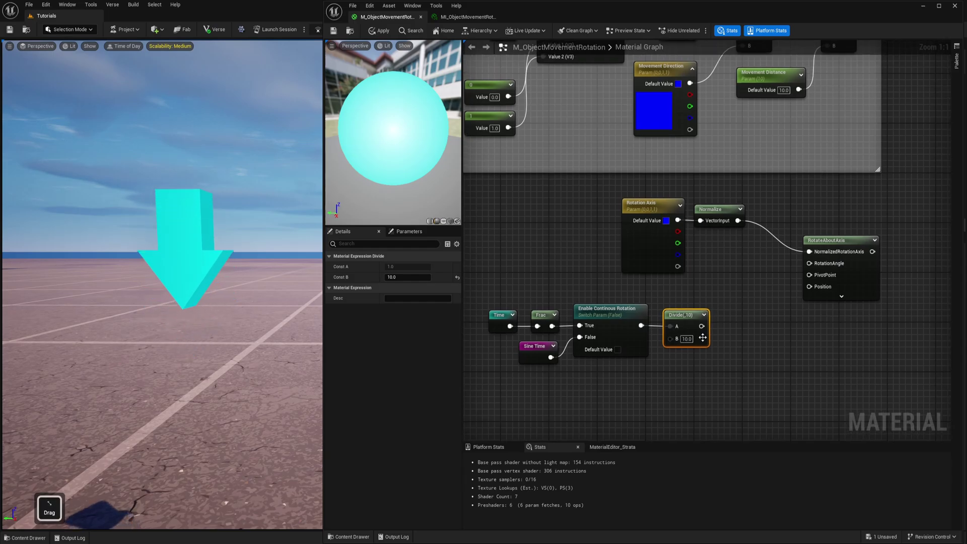
click(727, 328)
drag(701, 326, 737, 315)
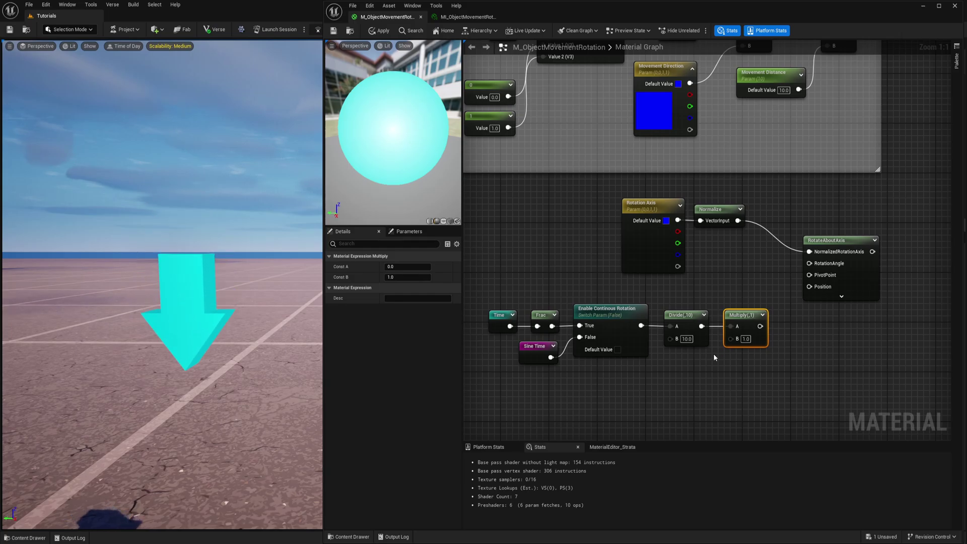
click(684, 372)
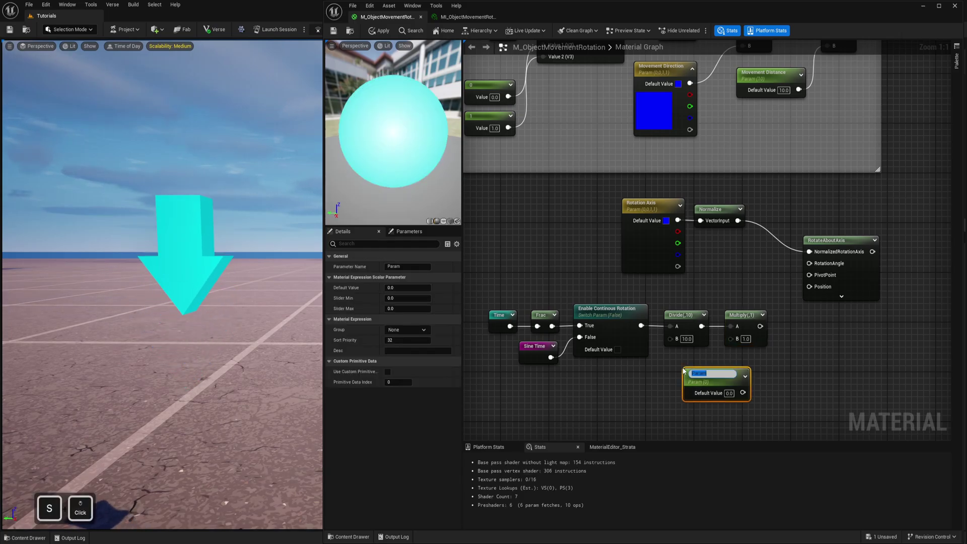
text(Rotation Angle)
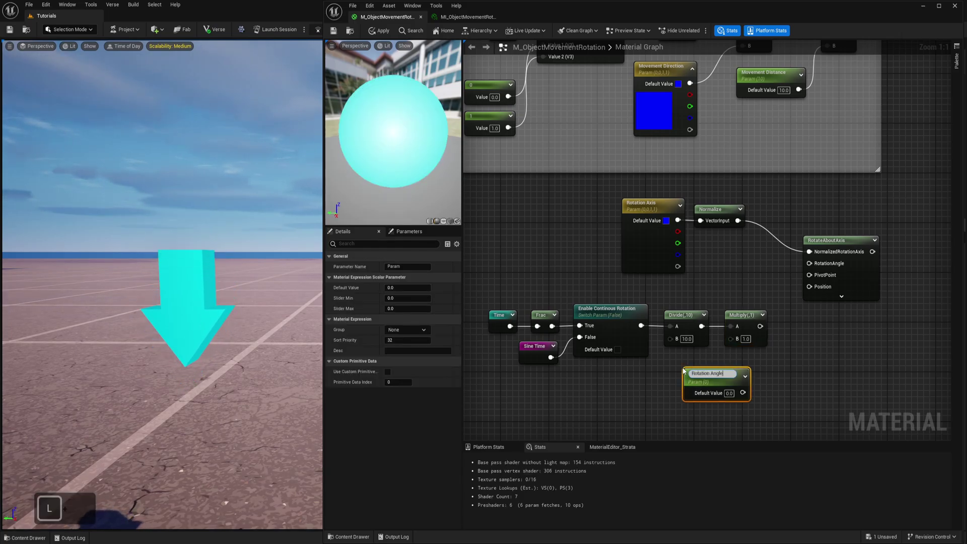
key(Return)
Feed Rotation Angle, with a default value of 10, through Multiply's B input into RotateAboutAxis's RotationAngle
drag(713, 374, 814, 264)
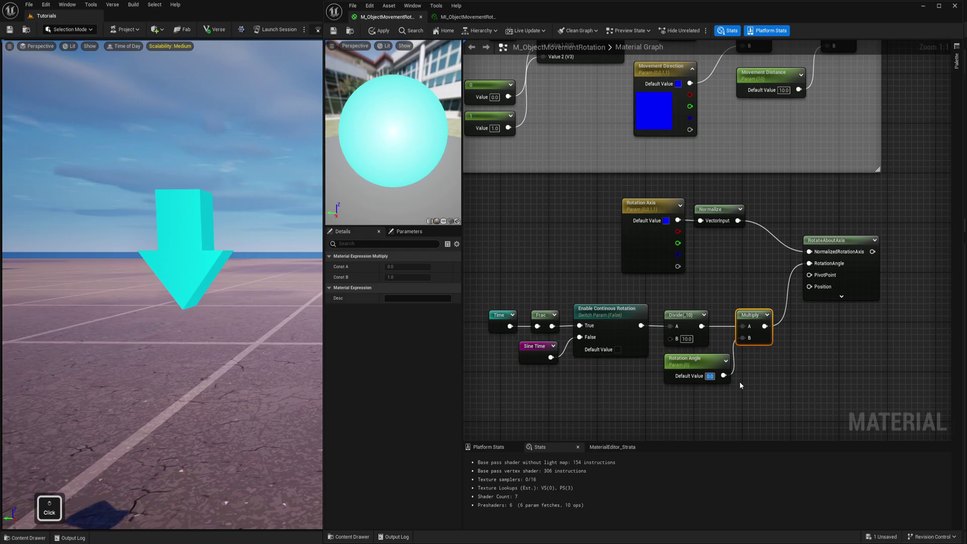
text(10)
key(Return)
Align the RotateAboutAxis node horizontally with the Normalize node
right_drag(740, 382, 698, 391)
click(815, 250)
drag(815, 250, 846, 218)
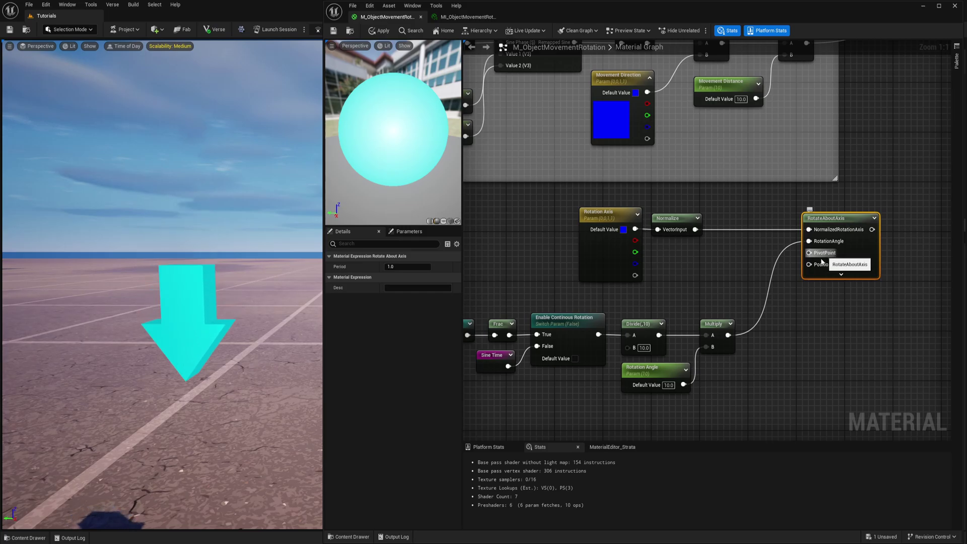
Add an ObjectPivotPoint node and connect its Object Pivot Location to RotateAboutAxis's PivotPoint input
drag(823, 257, 783, 332)
text(obj)
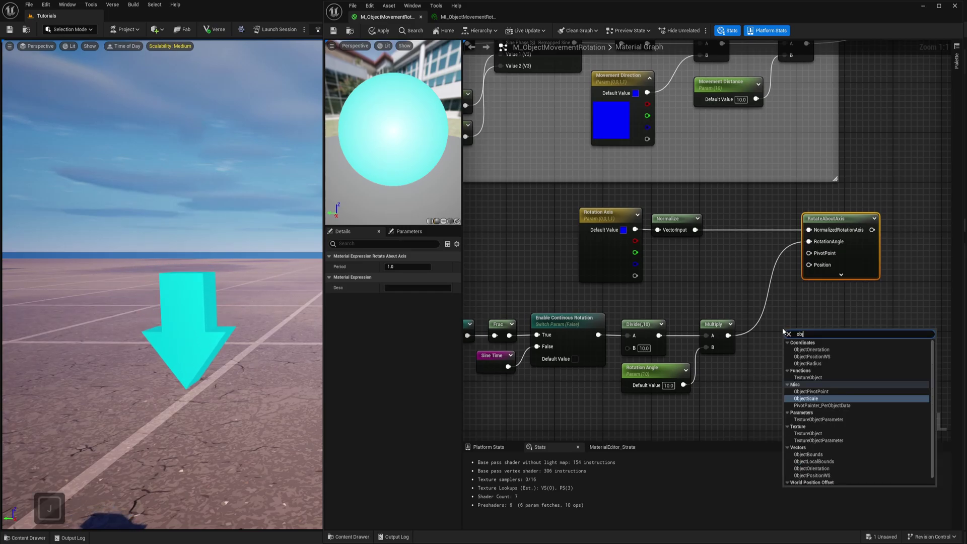
text(ectp)
click(826, 364)
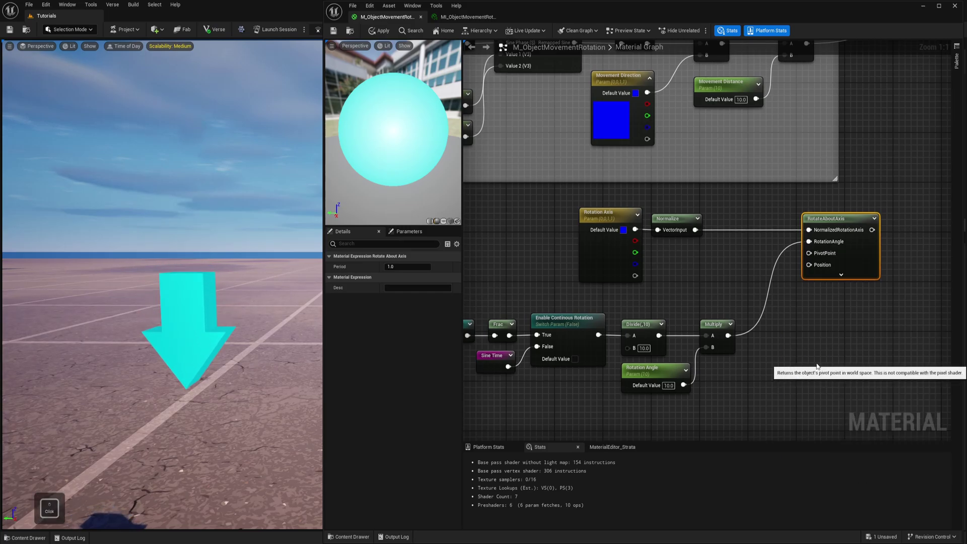
drag(813, 338, 804, 352)
Move the rotation nodes farther below the Movement comment and place ObjectPivotPoint just above the RotateAboutAxis inputs
scroll(845, 167, down, 2)
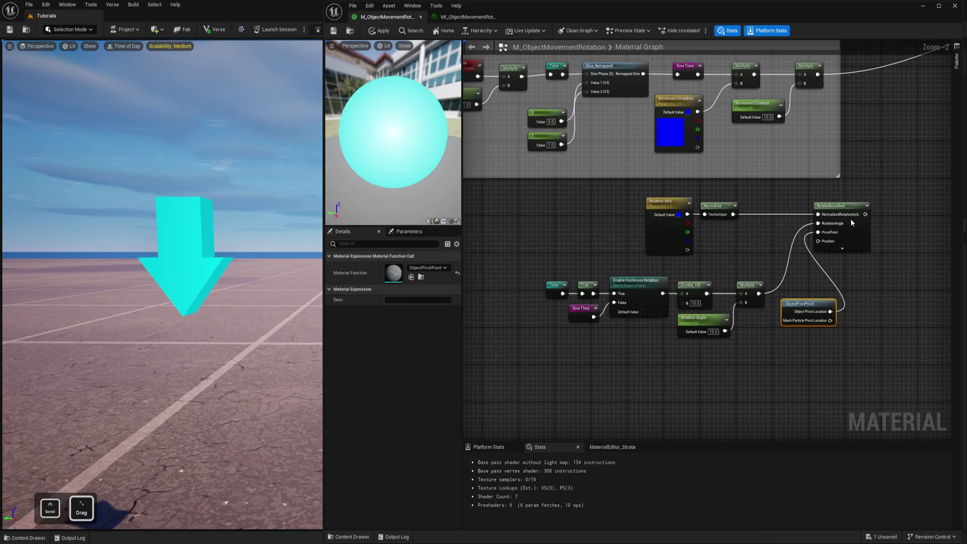
drag(881, 194, 564, 369)
drag(675, 209, 606, 259)
click(670, 314)
drag(742, 352, 707, 240)
click(737, 210)
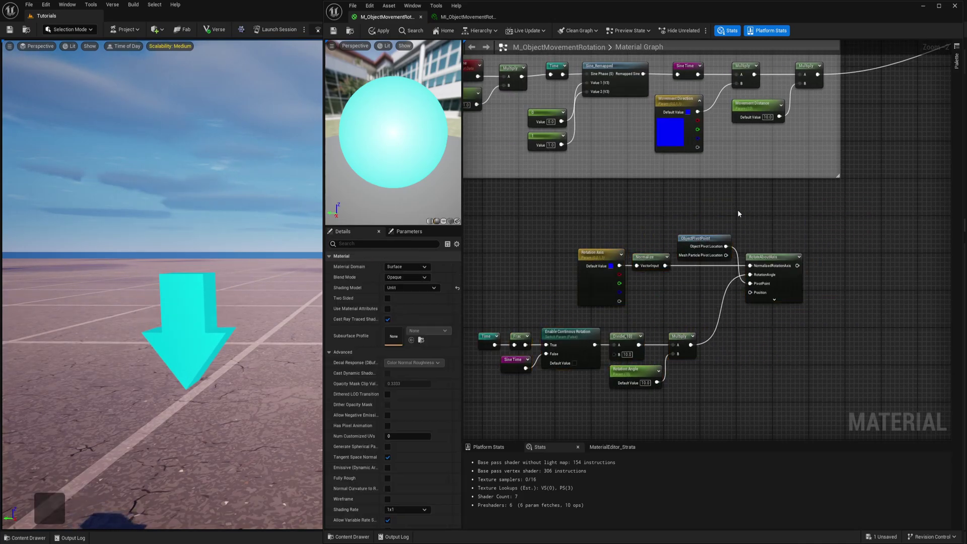
Move the chain of nodes feeding RotationAngle up closer to the Rotation Axis row
right_drag(737, 210, 795, 175)
drag(520, 360, 738, 289)
click(785, 292)
Add an Absolute World Position node beside Rotation Angle and connect it to RotateAboutAxis's Position input
right_drag(815, 282, 775, 295)
scroll(775, 272, up, 2)
drag(776, 272, 731, 361)
text(po)
click(763, 422)
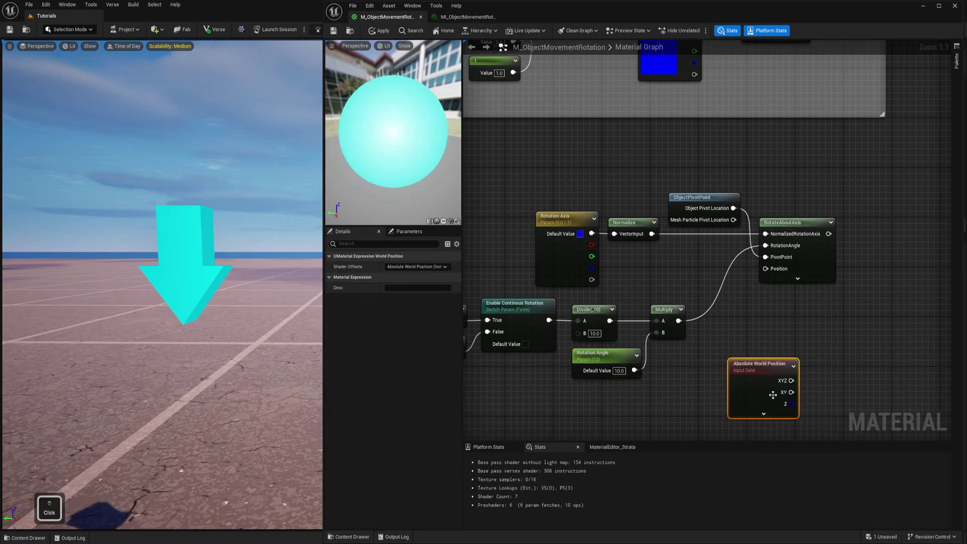
drag(770, 371, 694, 362)
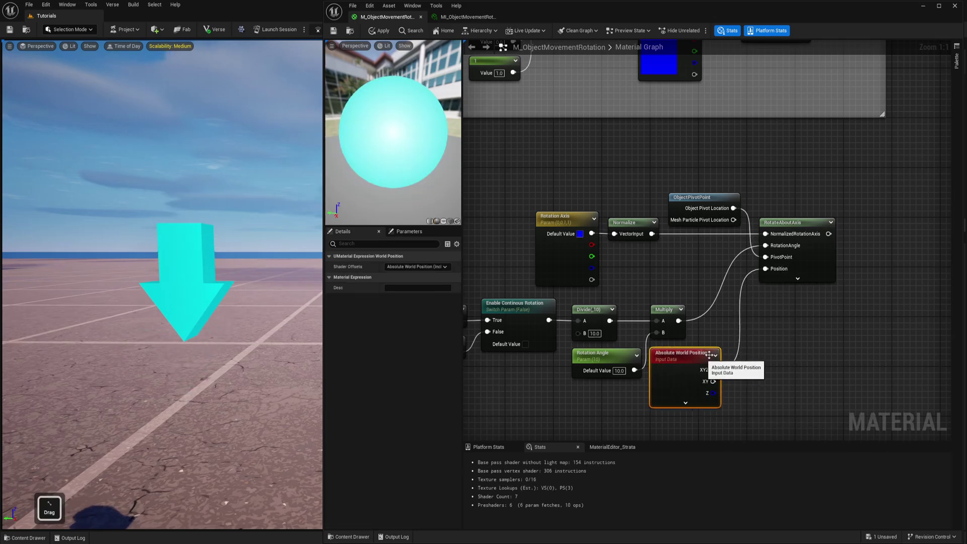
click(802, 295)
Connect RotateAboutAxis to World Position Offset in place of the movement result, and apply the material
right_drag(803, 295, 768, 342)
scroll(771, 343, down, 3)
right_drag(845, 284, 657, 345)
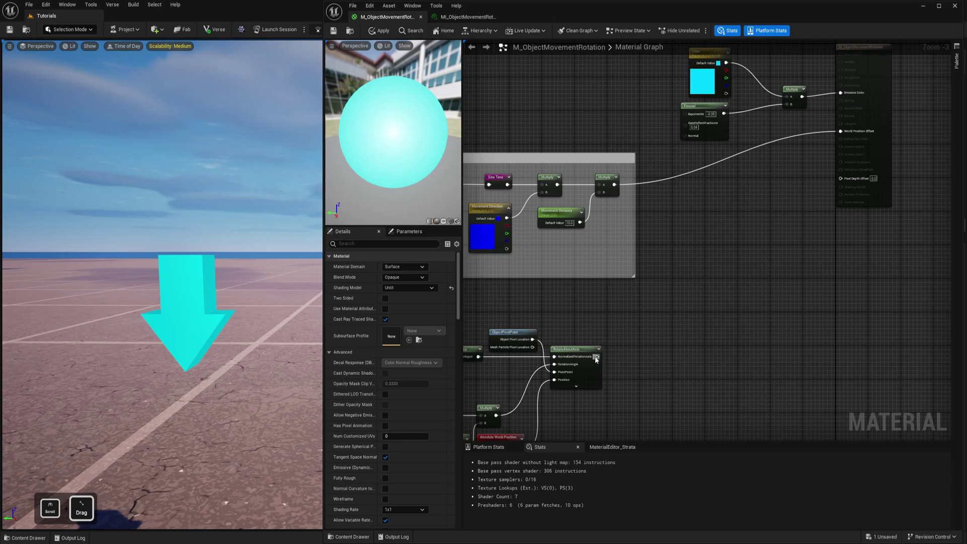
drag(598, 357, 840, 131)
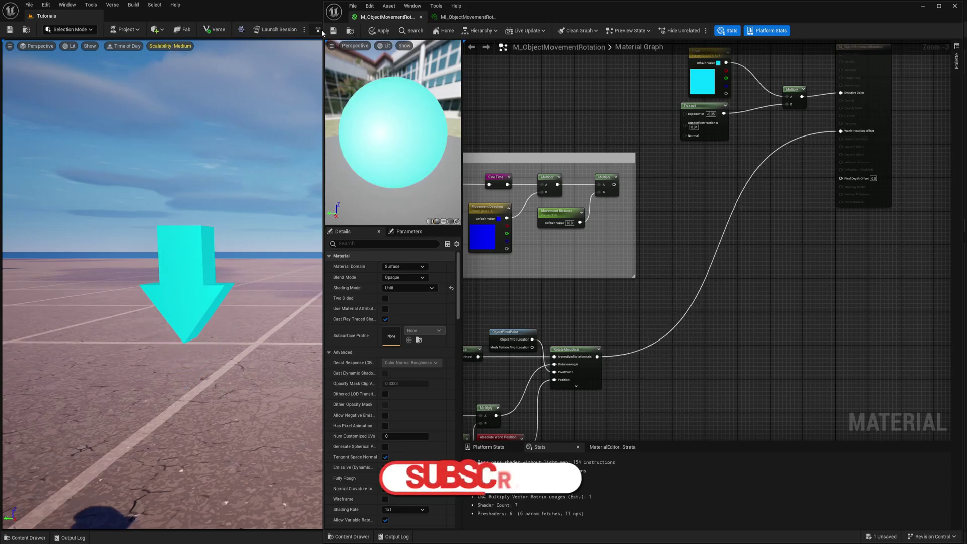
click(378, 30)
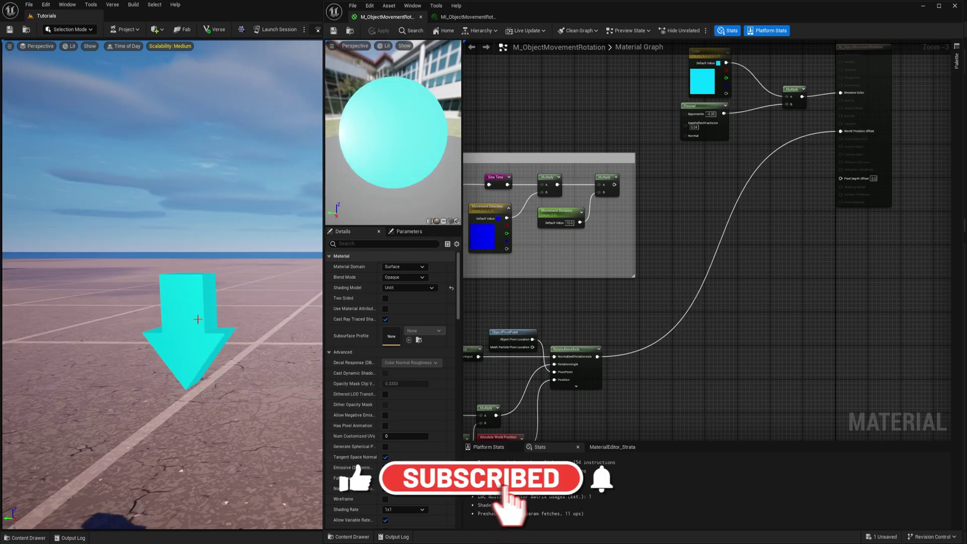
Open the material instance and examine the arrow's rotation up close in the level viewport
click(473, 18)
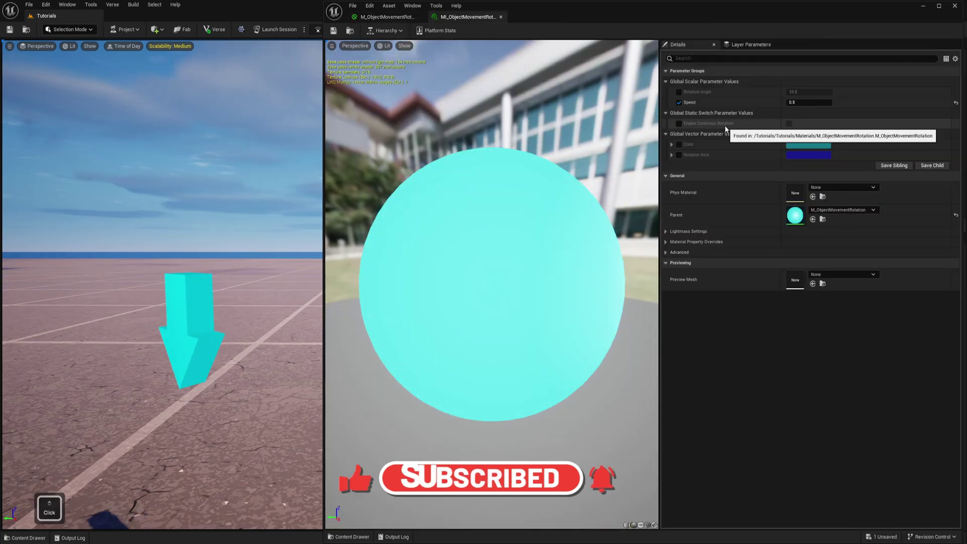
right_drag(262, 307, 239, 330)
key(w)
key(a)
key(d)
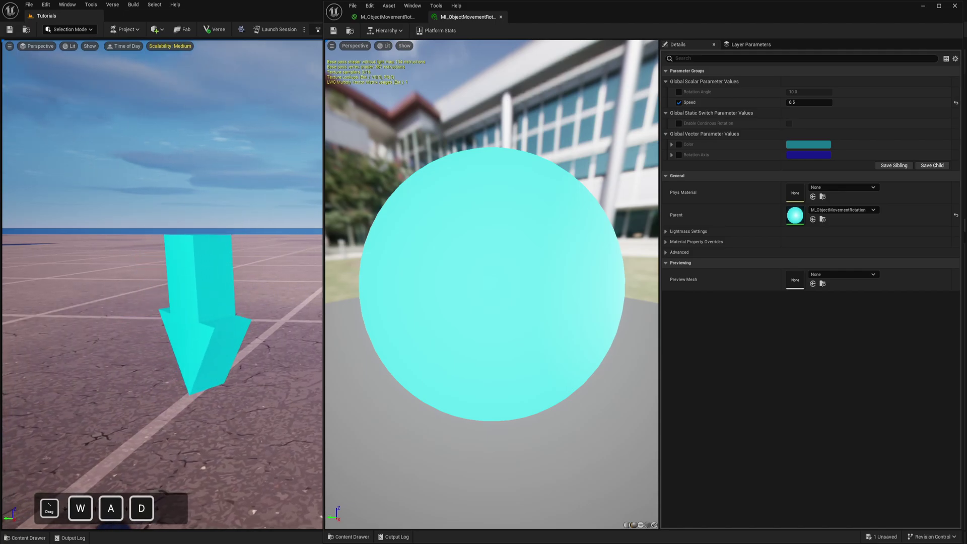
key(s)
right_drag(163, 279, 160, 259)
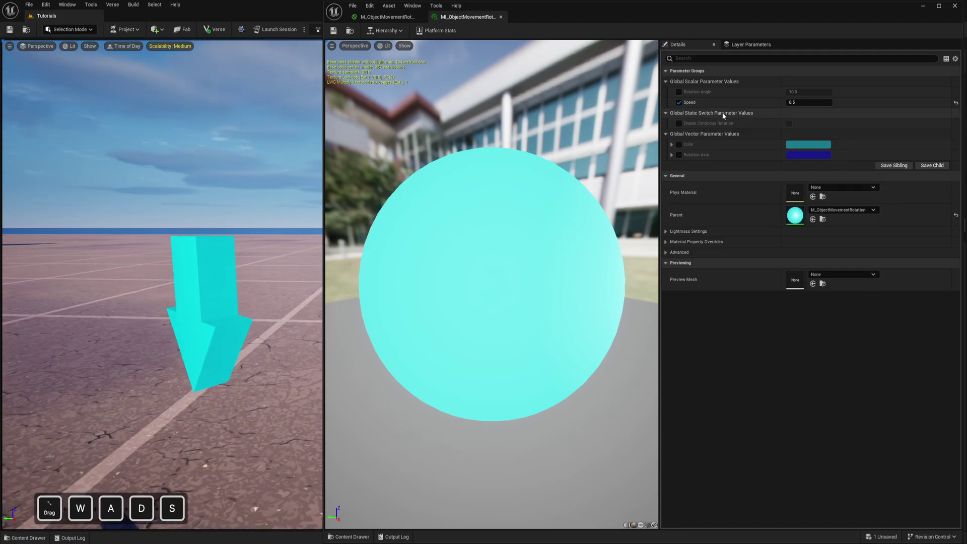
Override Rotation Angle in the instance and try different angles and speeds, ending at an angle of about 7.8 and a Speed of about 0.8
click(678, 92)
drag(809, 91, 856, 92)
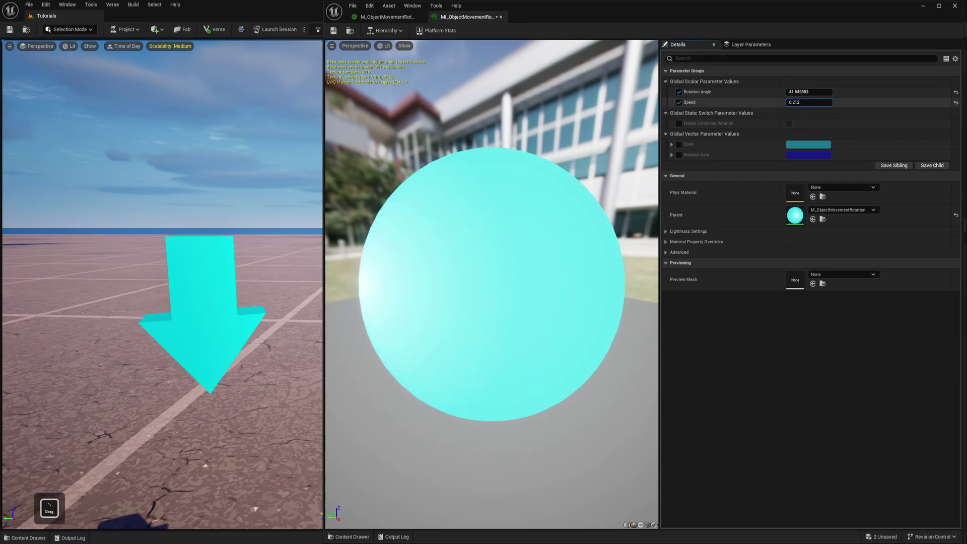
drag(808, 102, 795, 102)
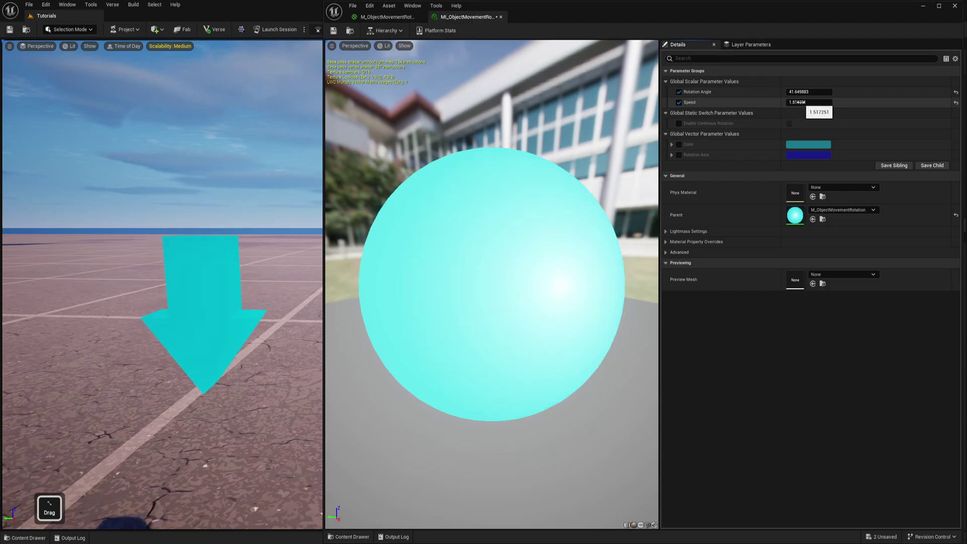
mouse_move(801, 102)
mouse_down()
mouse_move(808, 92)
mouse_move(791, 92)
mouse_move(817, 102)
mouse_move(801, 102)
mouse_up()
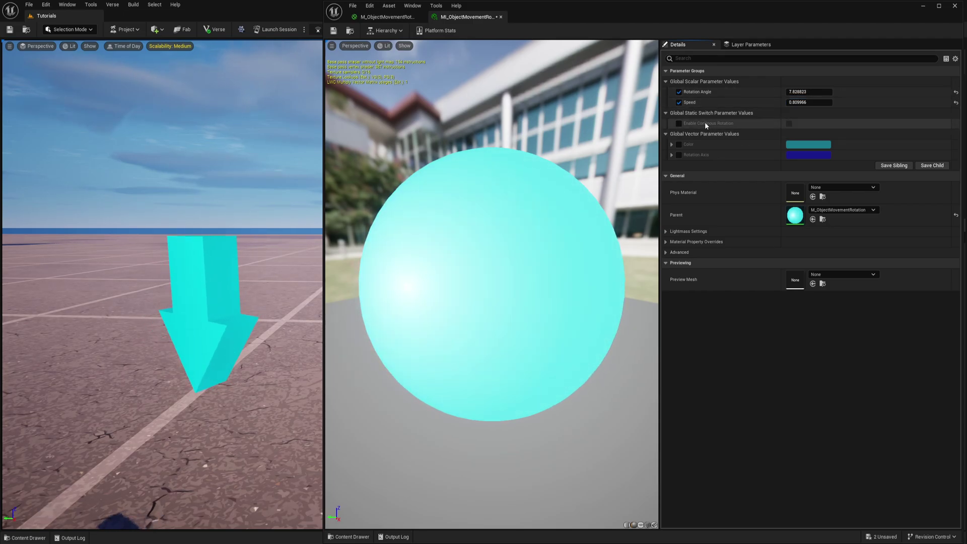
Turn on Enable Continous Rotation in the instance and view the arrow's motion in the level
click(790, 124)
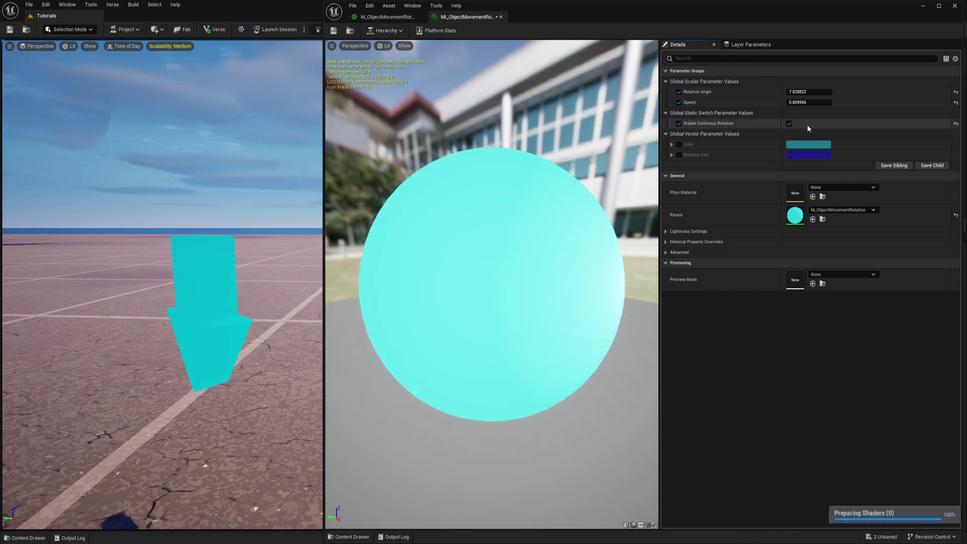
right_drag(223, 330, 203, 324)
key(d)
key(a)
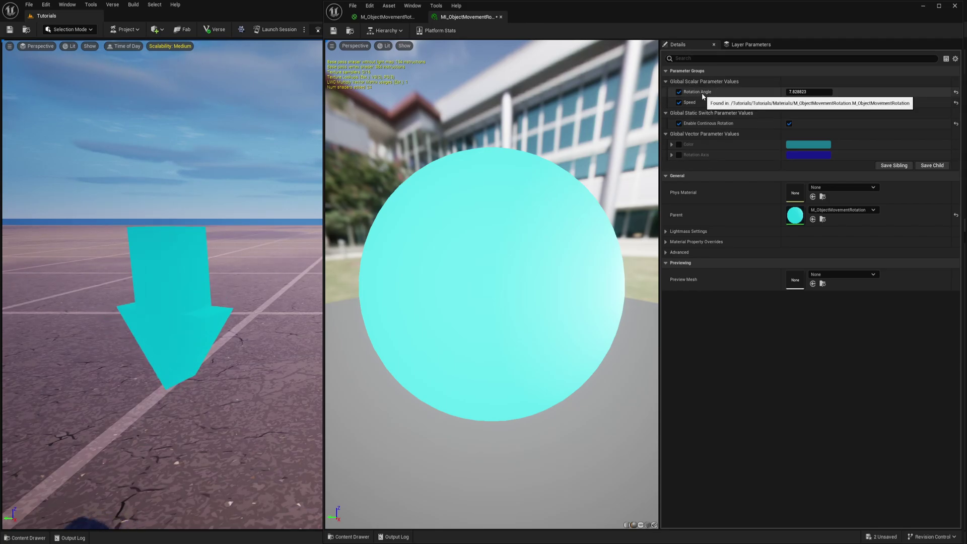
Try a Rotation Angle of 5 in the instance, and set it to 10
click(805, 92)
text(5)
key(Return)
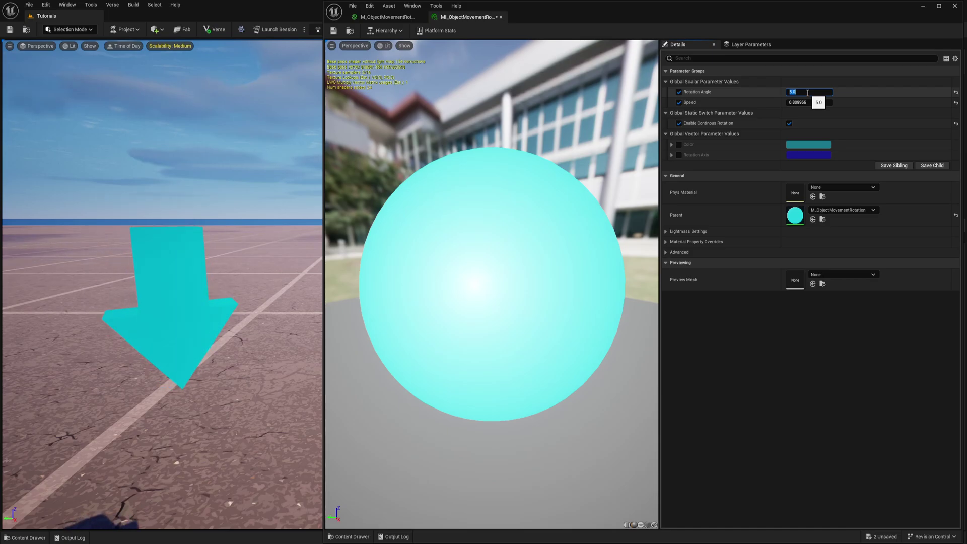
text(10)
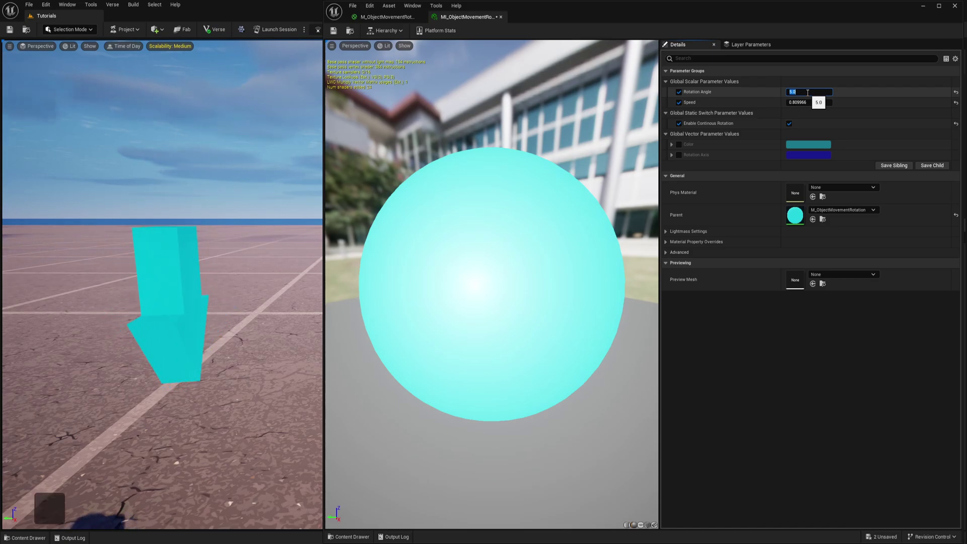
key(Return)
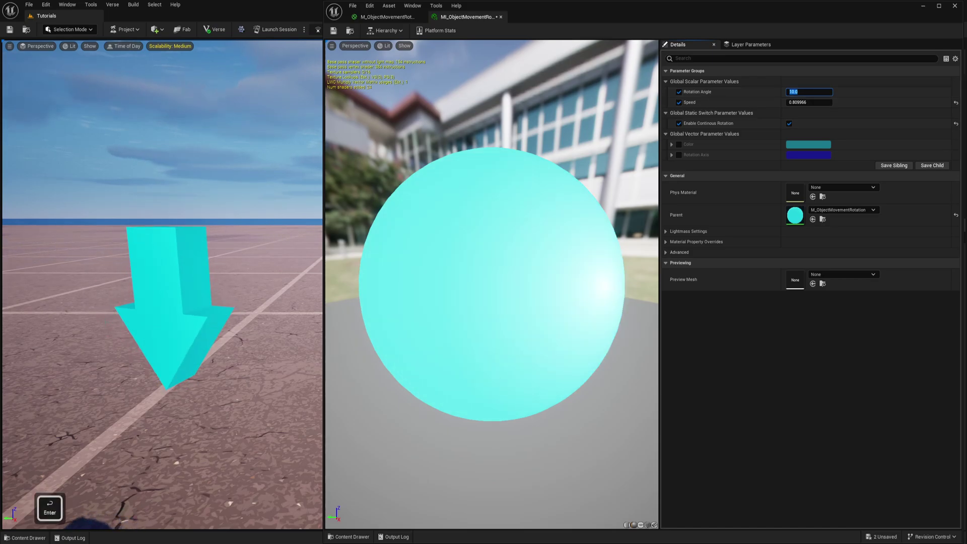